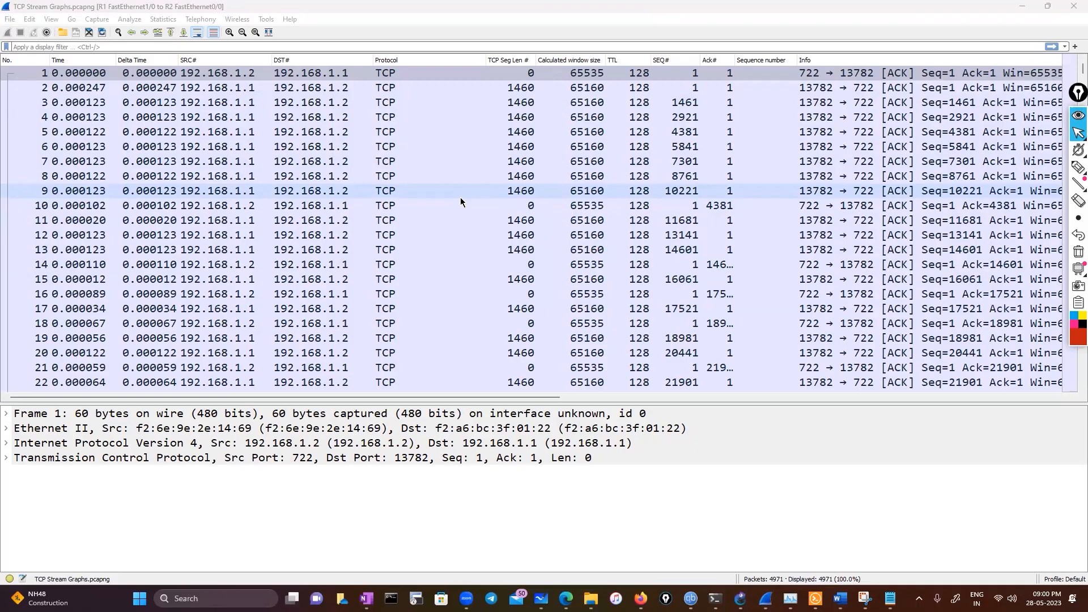
# Look through the captured packets for a shrinking calculated window size and select packet 138
pyautogui.scroll(-11, 460, 198)
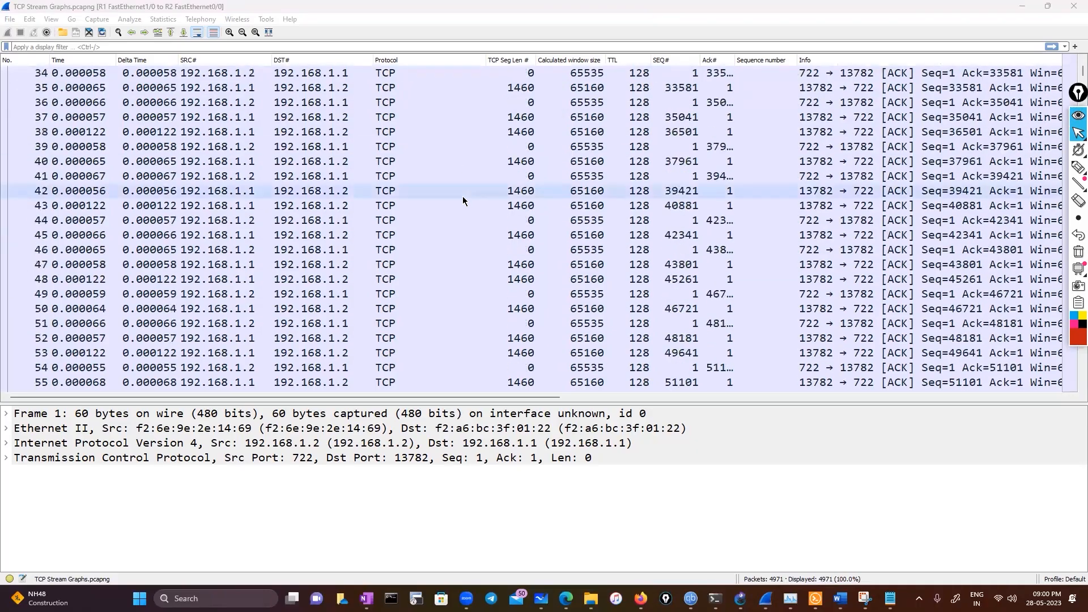
pyautogui.scroll(8, 463, 196)
pyautogui.scroll(3, 463, 198)
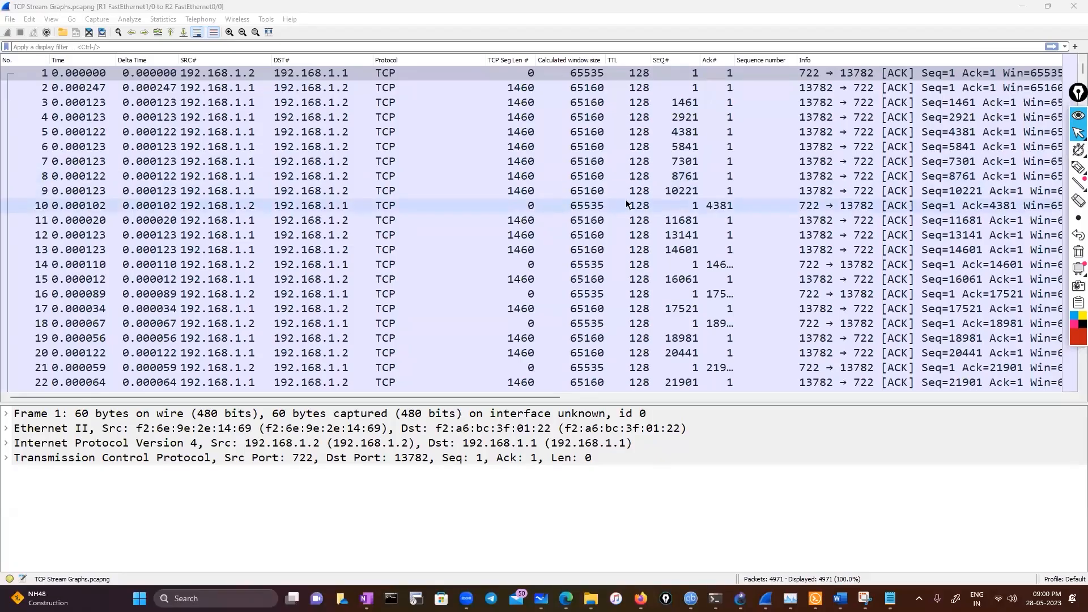
pyautogui.scroll(-20, 524, 210)
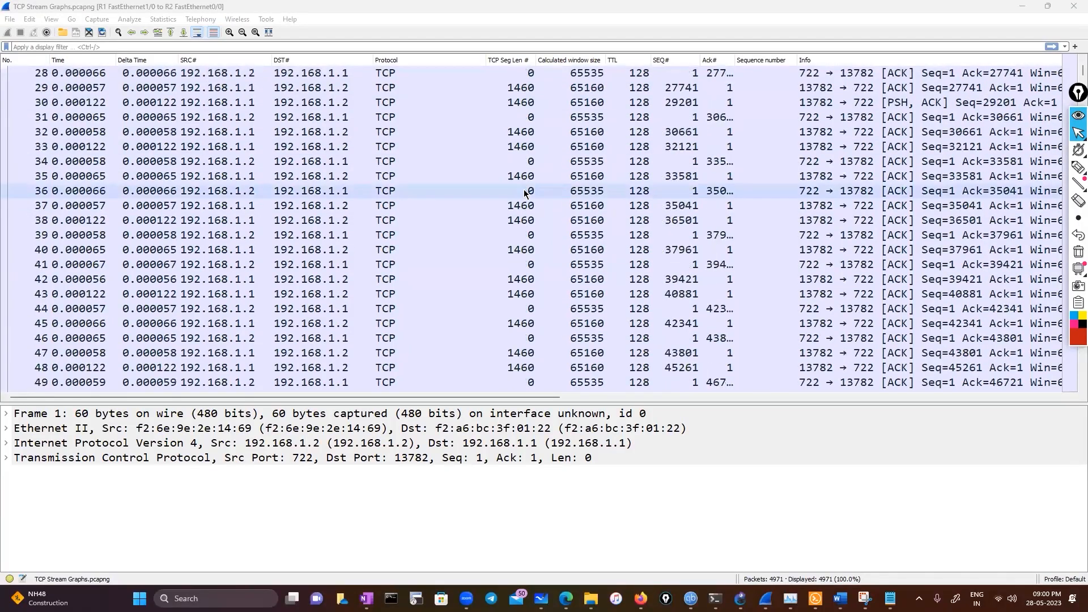
pyautogui.scroll(-11, 532, 231)
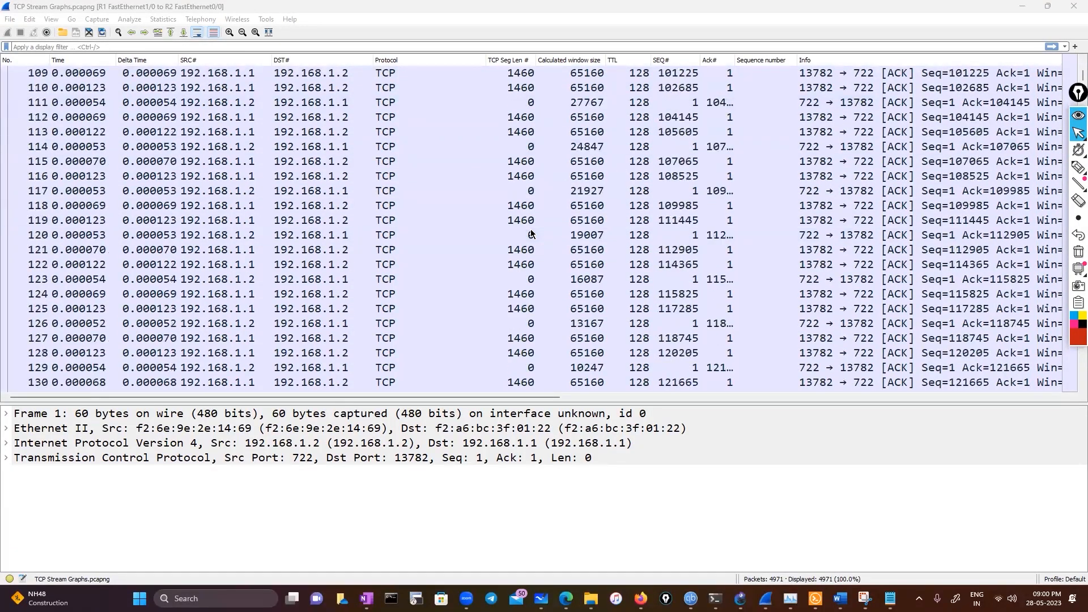
pyautogui.scroll(-6, 531, 234)
pyautogui.click(568, 234)
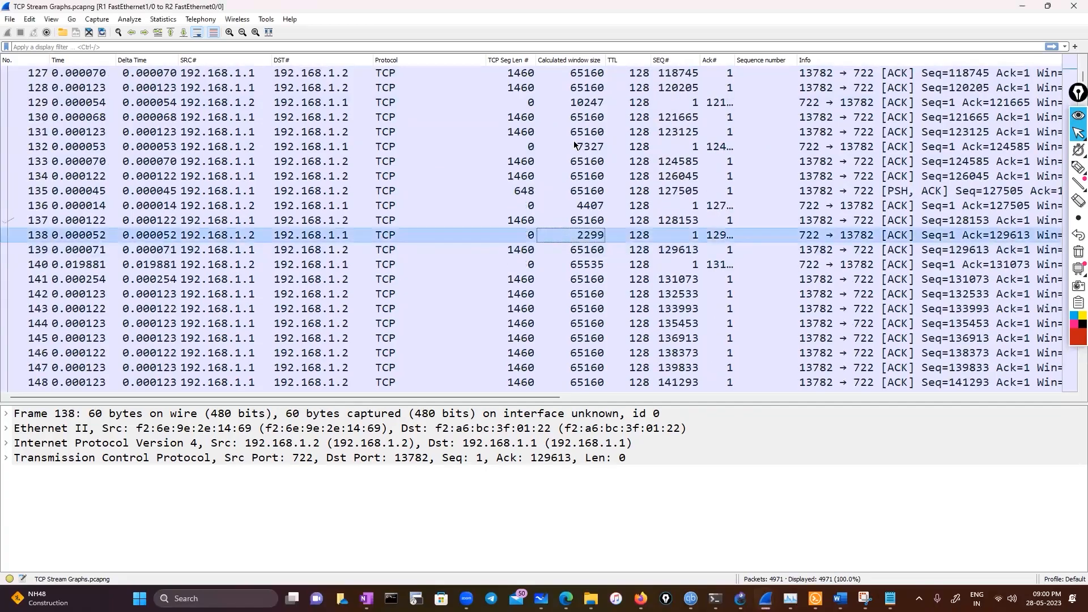
# Expand the Transmission Control Protocol details of packet 138 and bring its window size fields into view
pyautogui.doubleClick(294, 457)
pyautogui.scroll(-2, 265, 518)
pyautogui.scroll(-2, 264, 517)
pyautogui.scroll(4, 263, 515)
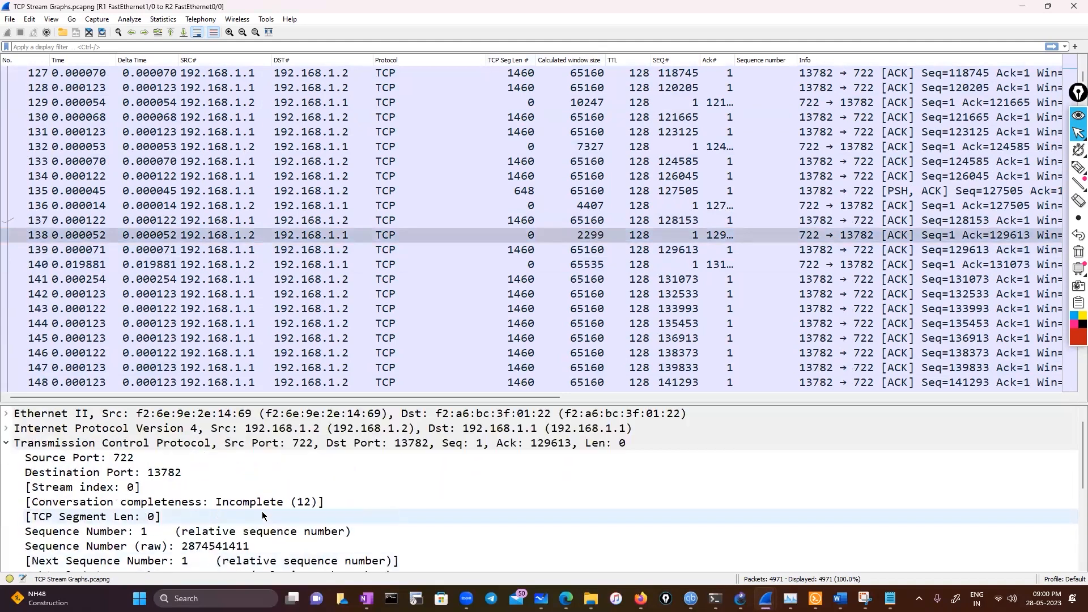
pyautogui.scroll(-4, 262, 512)
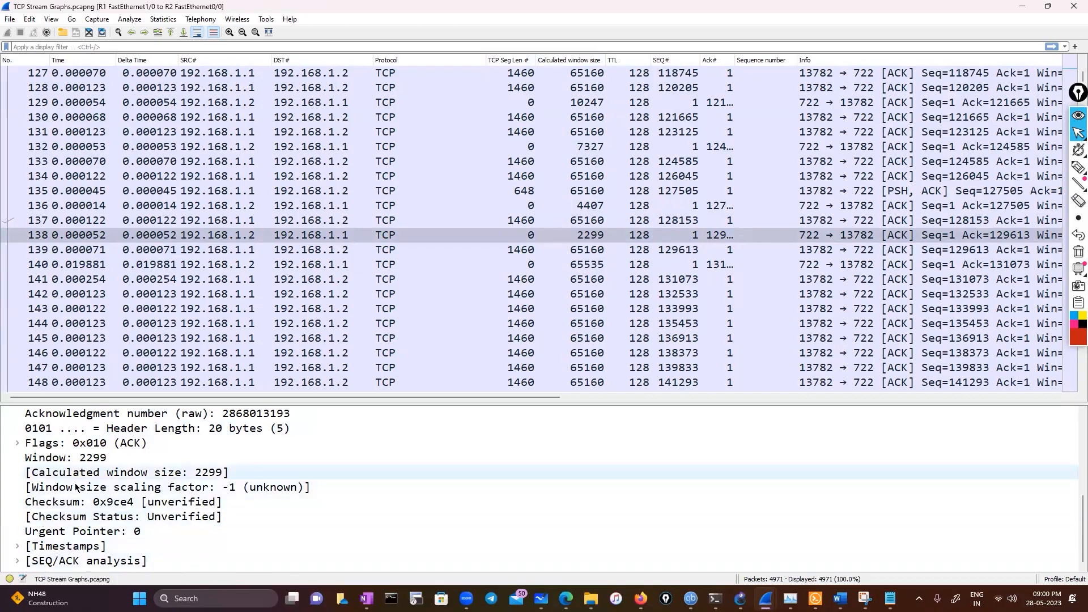
# Circle the window size scaling factor and packet 138's calculated window size in red with the annotation pen
pyautogui.click(1079, 167)
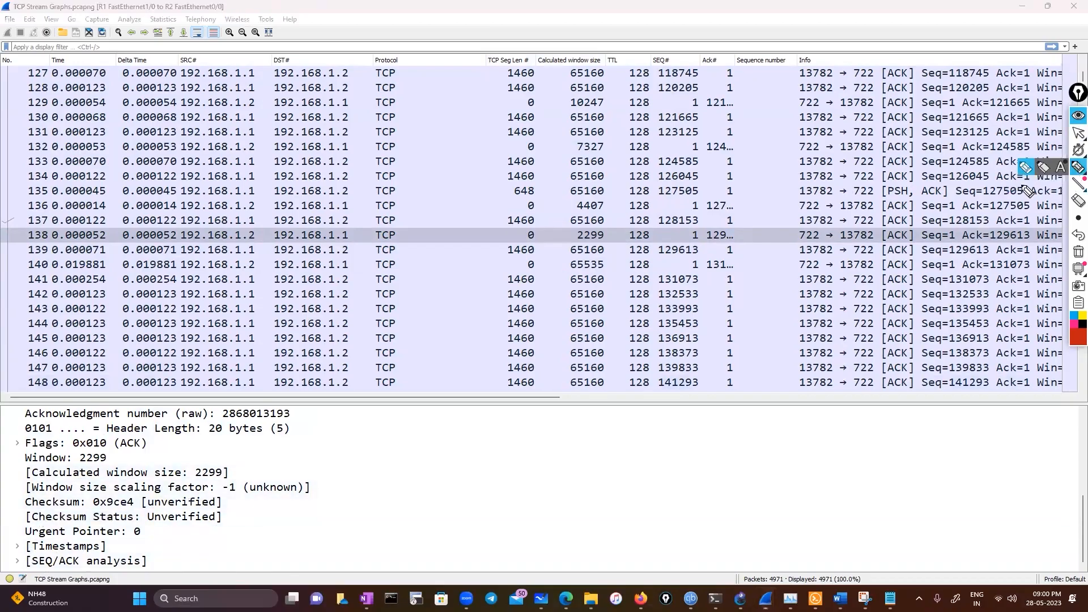
pyautogui.moveTo(237, 481); pyautogui.dragTo(198, 476)
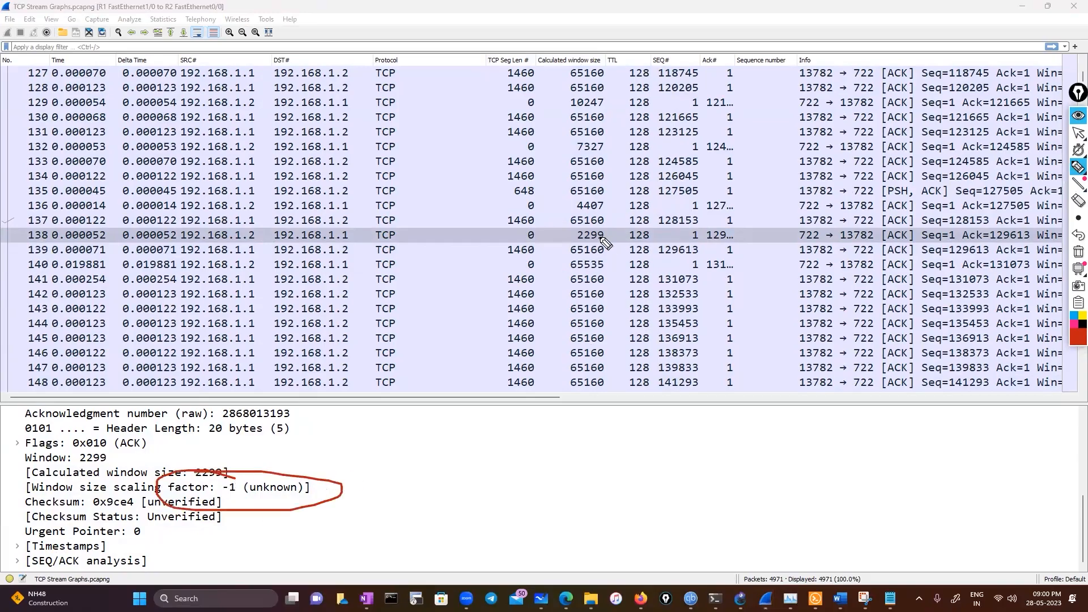
pyautogui.moveTo(582, 230)
pyautogui.mouseDown()
pyautogui.moveTo(615, 243)
pyautogui.moveTo(600, 226)
pyautogui.moveTo(569, 227)
pyautogui.mouseUp()
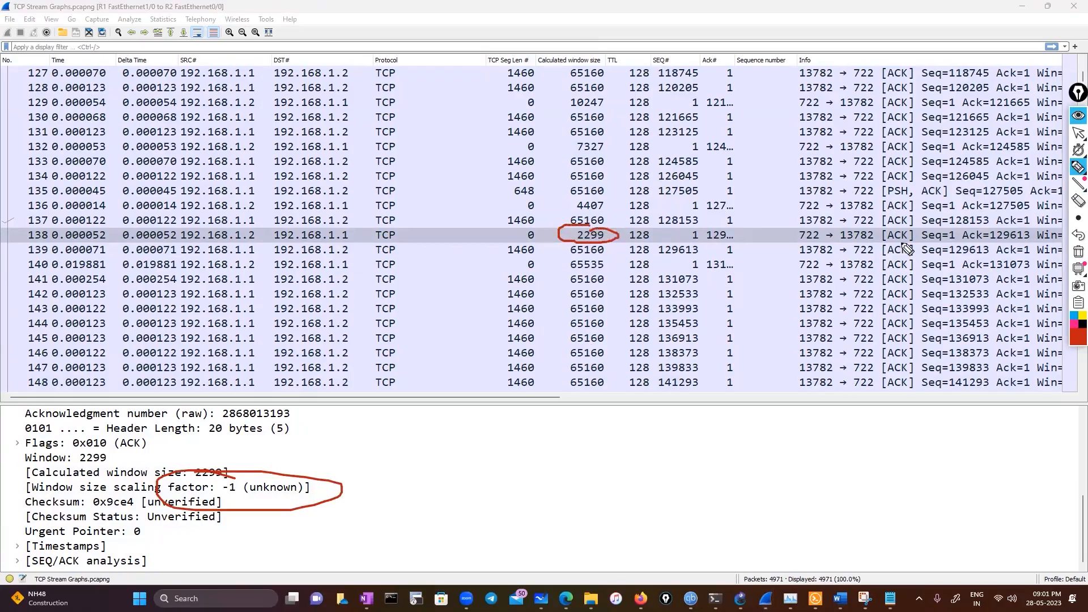
pyautogui.moveTo(1079, 184)
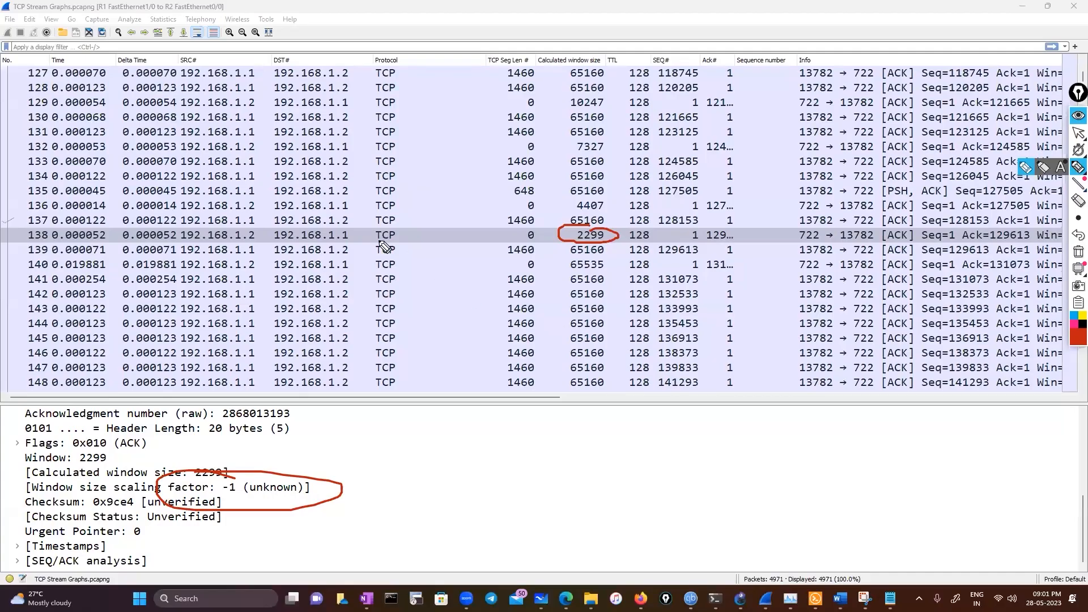
pyautogui.click(1078, 131)
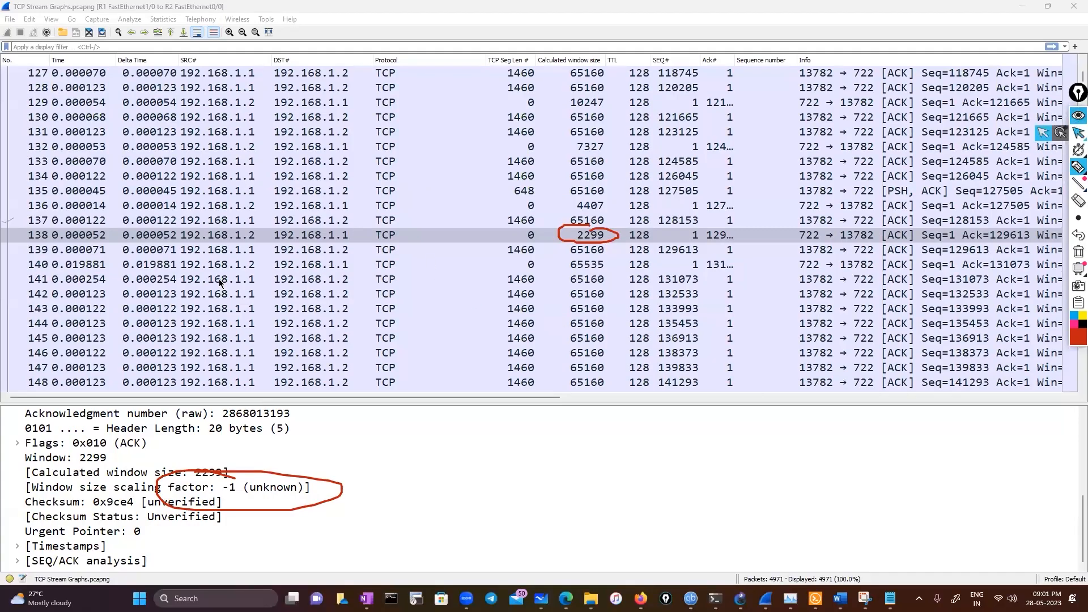
# Examine the window details of packets 137, 134, 132 and 129, and return to the first packets of the capture
pyautogui.click(211, 224)
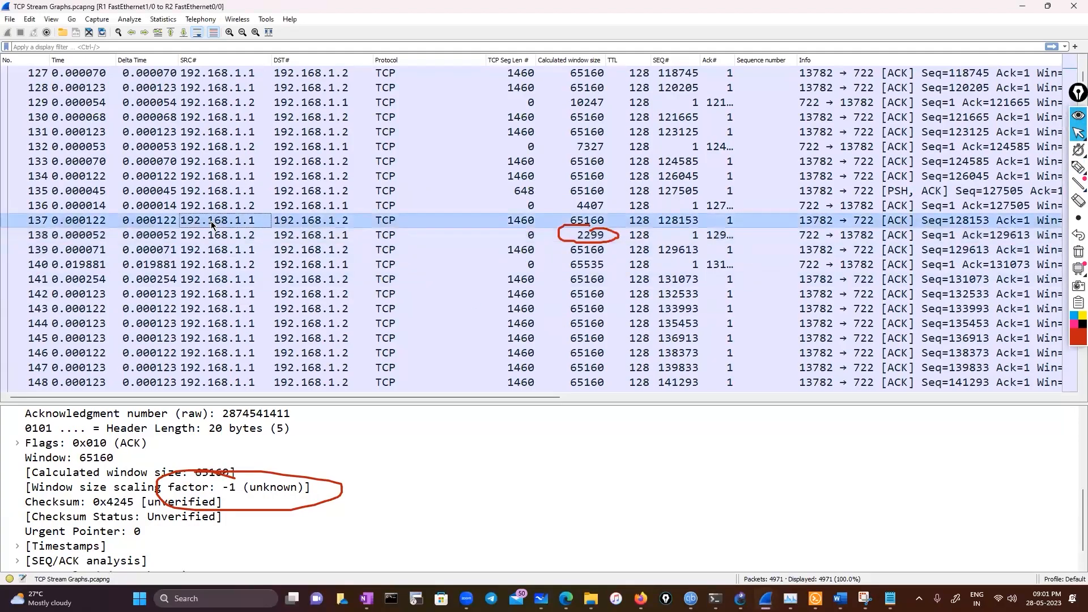
pyautogui.click(320, 179)
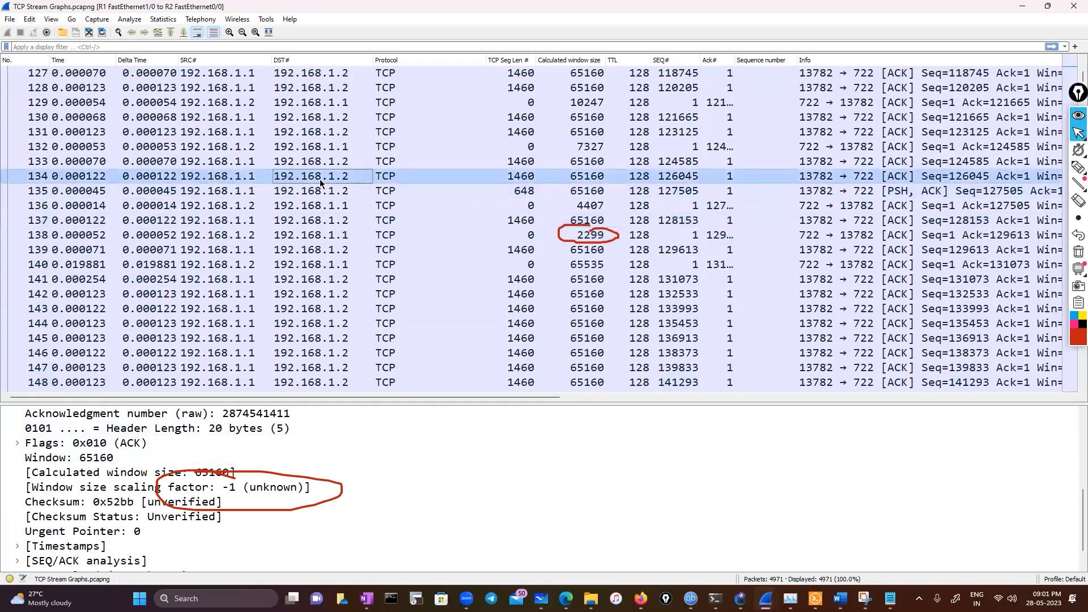
pyautogui.click(320, 147)
pyautogui.click(321, 103)
pyautogui.scroll(10, 304, 221)
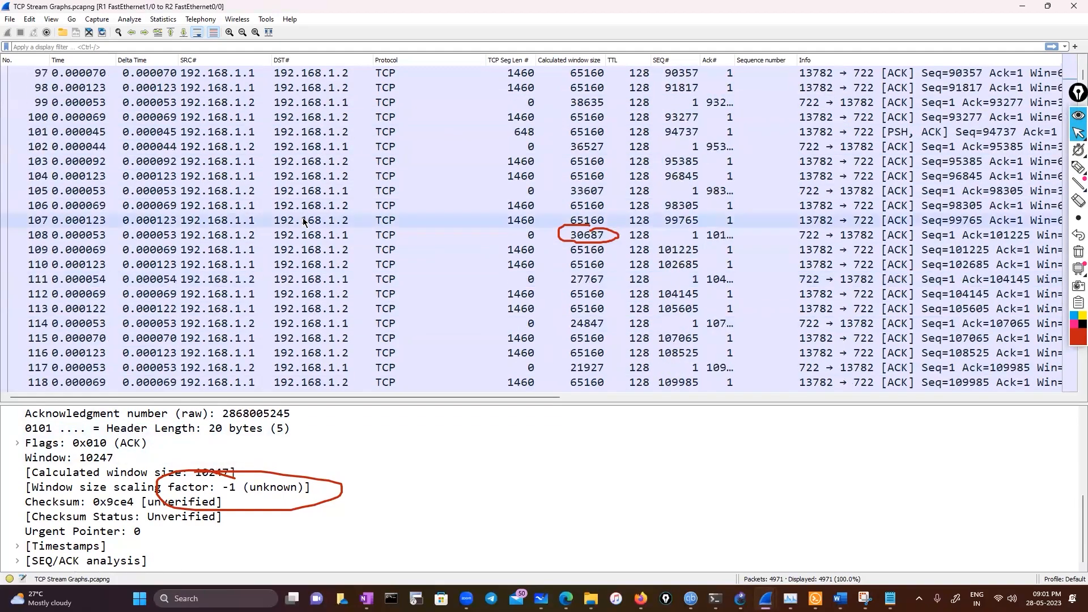
pyautogui.scroll(3, 300, 207)
pyautogui.scroll(13, 299, 207)
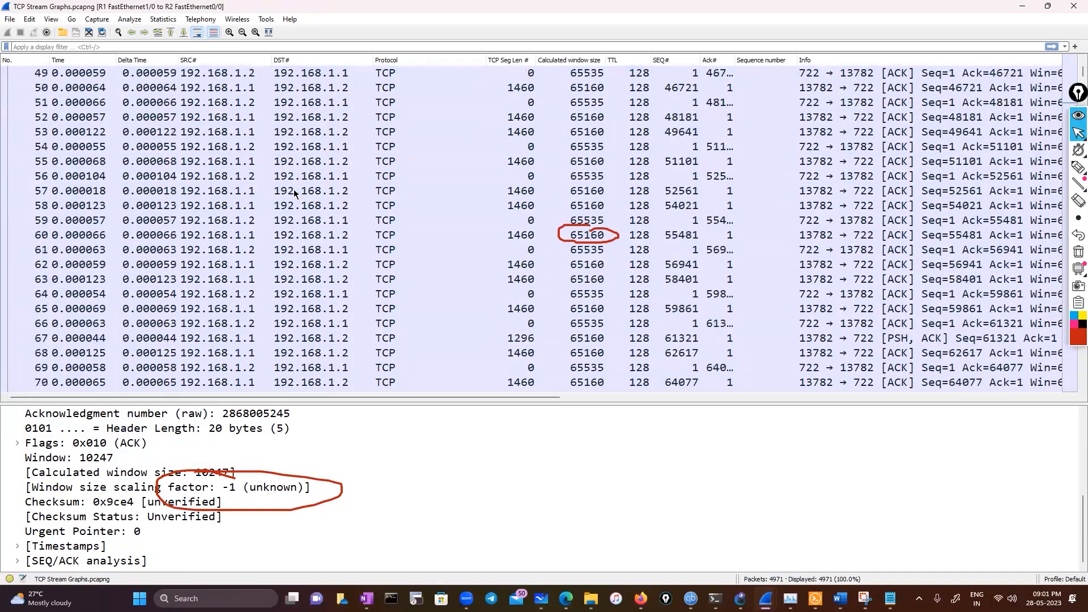
pyautogui.scroll(16, 294, 193)
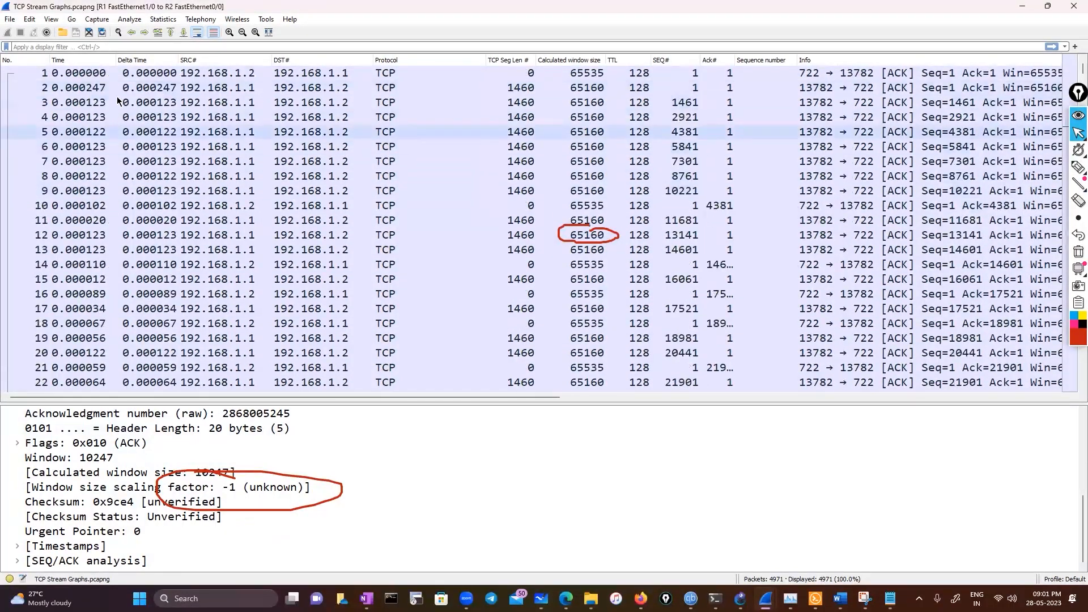
# Compare the window size and scaling factor of several packets from the start of the capture, including packets 1, 10, 49 and 88
pyautogui.click(131, 72)
pyautogui.click(132, 206)
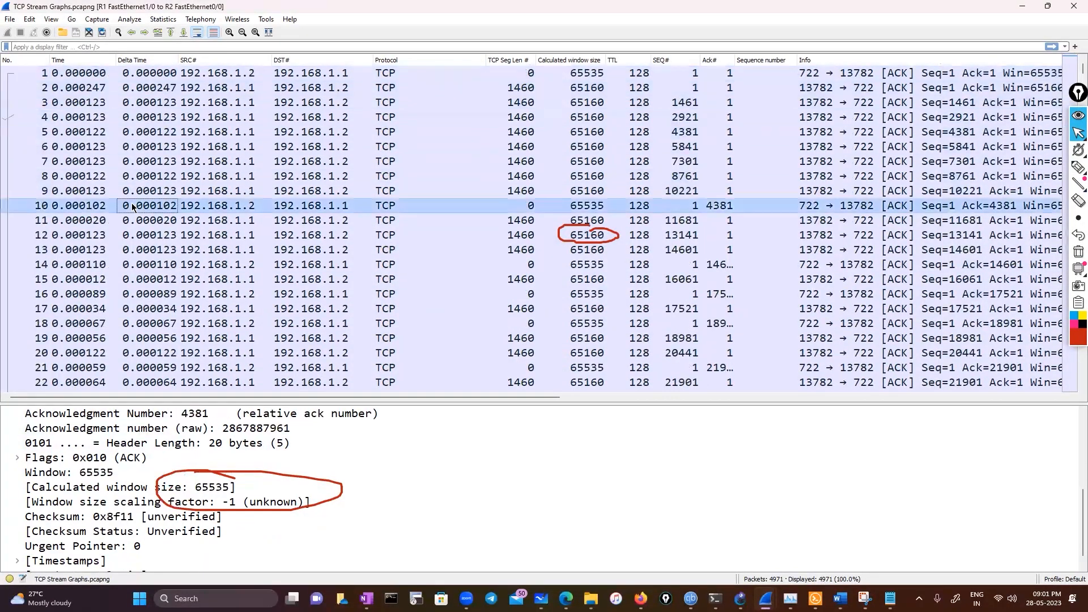
pyautogui.scroll(-5, 136, 238)
pyautogui.click(143, 265)
pyautogui.scroll(-6, 146, 283)
pyautogui.click(149, 296)
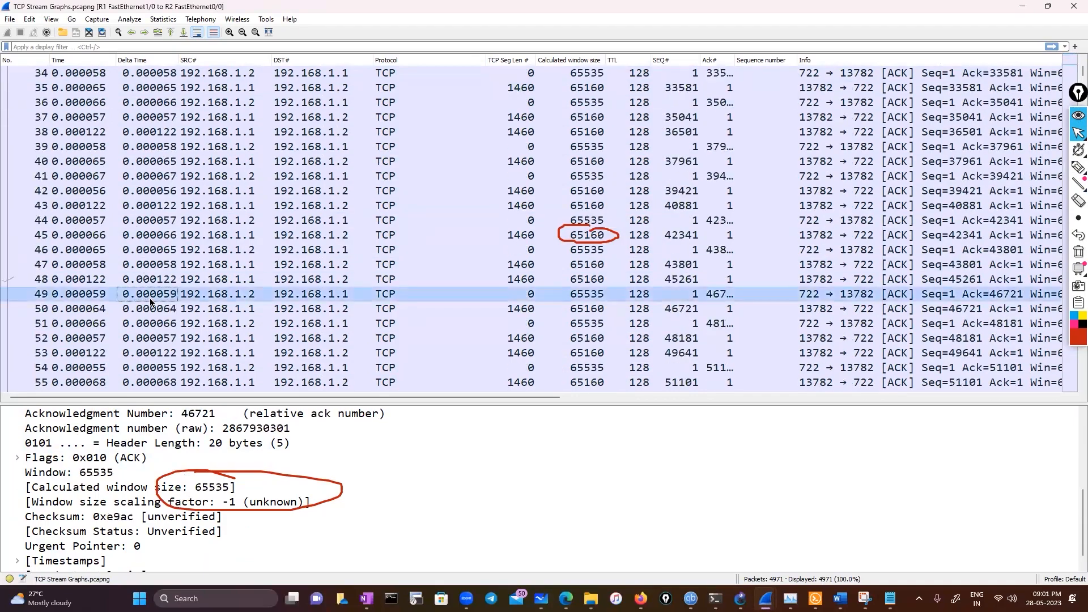
pyautogui.scroll(-6, 150, 298)
pyautogui.click(153, 323)
pyautogui.scroll(-6, 155, 335)
pyautogui.click(156, 343)
pyautogui.scroll(-5, 157, 346)
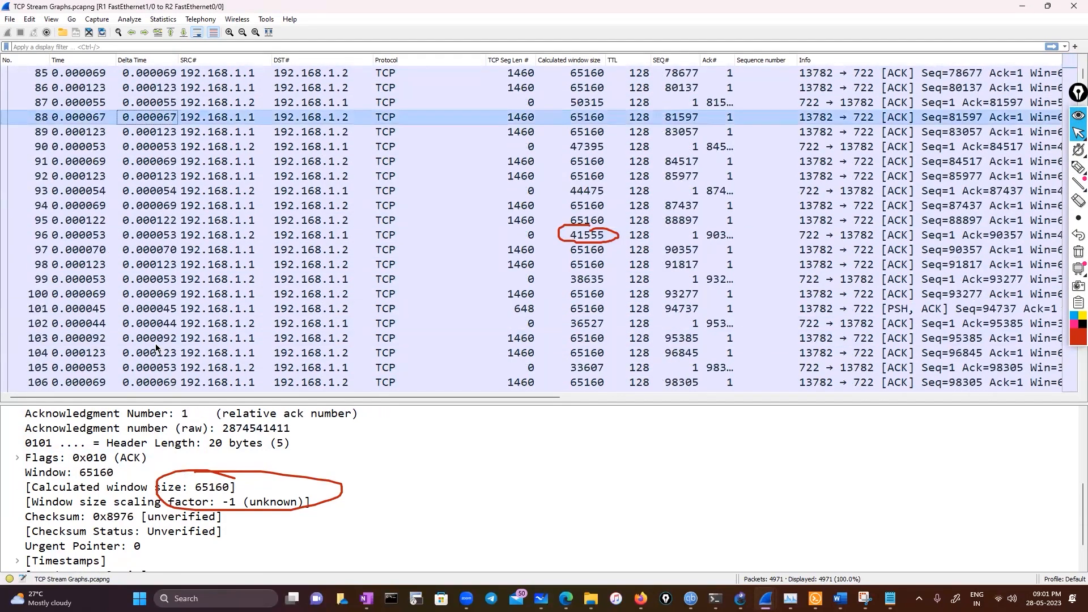
# Select packet 209 and examine its window size and scaling factor fields
pyautogui.scroll(-20, 156, 346)
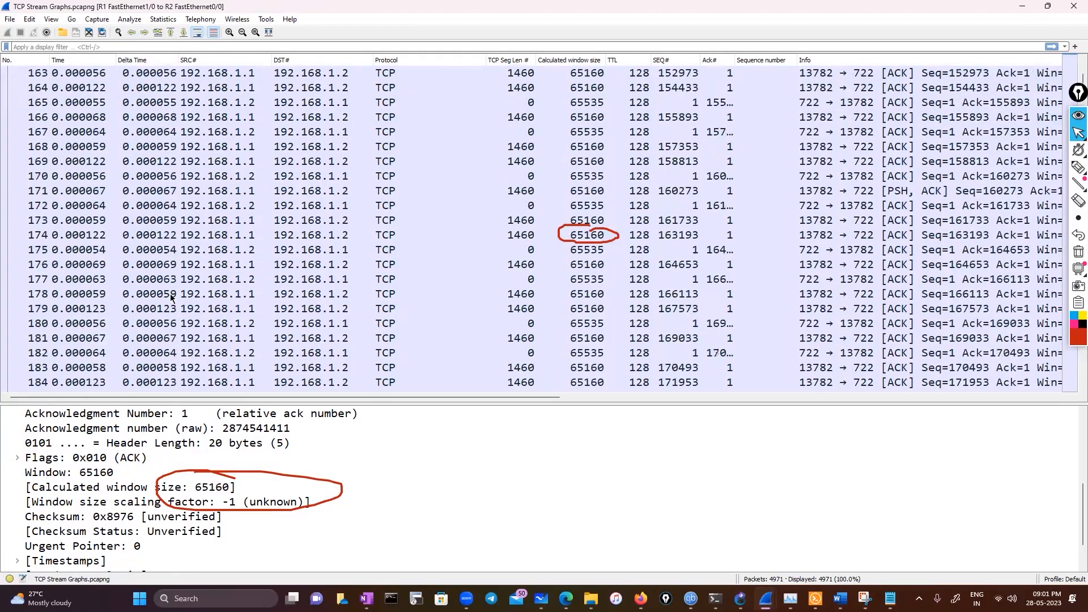
pyautogui.scroll(-10, 170, 255)
pyautogui.click(267, 311)
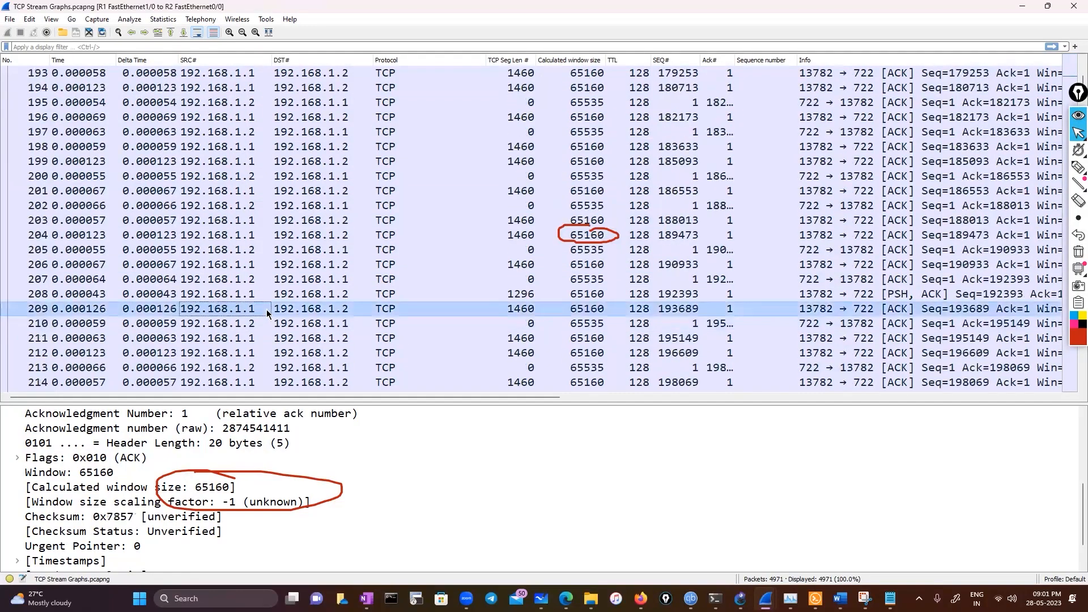
pyautogui.scroll(-11, 267, 313)
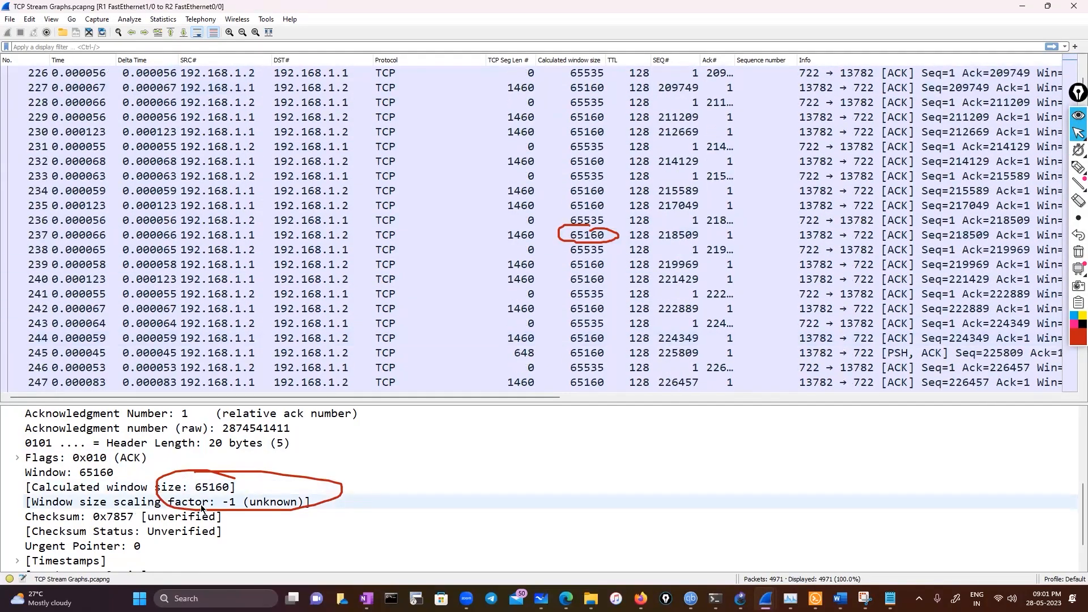
pyautogui.scroll(-1, 201, 506)
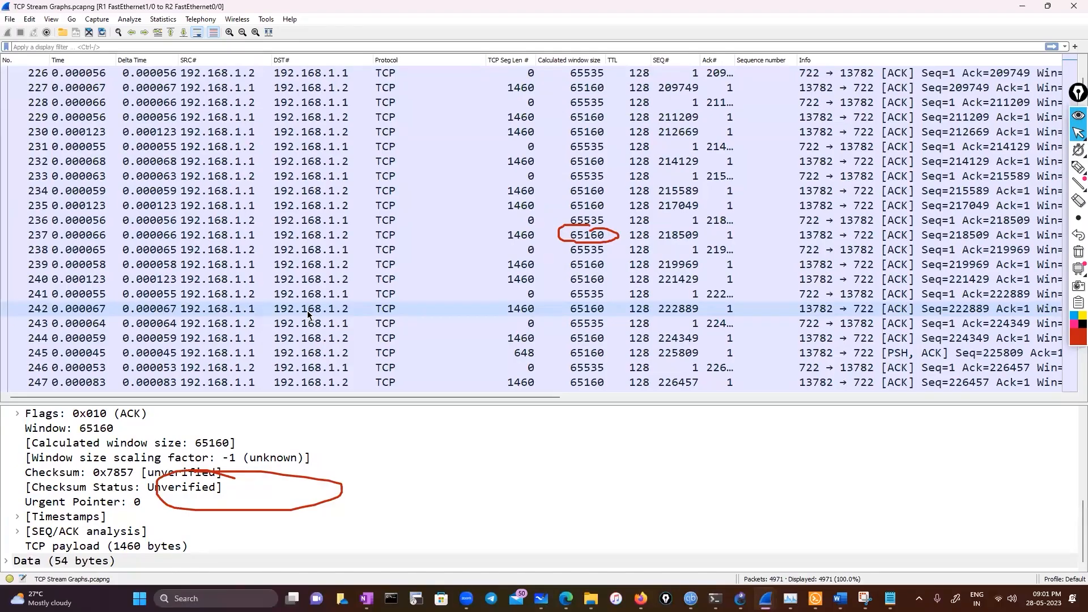
# Select packet 353 to inspect its window size fields, and clear the red annotations from the screen
pyautogui.scroll(5, 307, 311)
pyautogui.scroll(5, 342, 307)
pyautogui.scroll(-9, 555, 303)
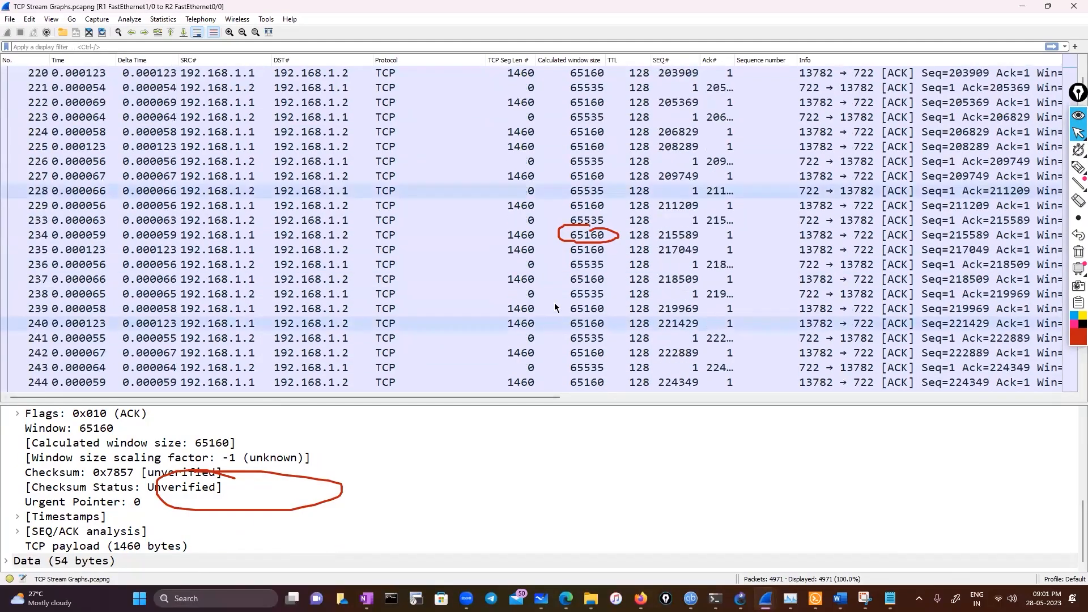
pyautogui.scroll(-20, 556, 301)
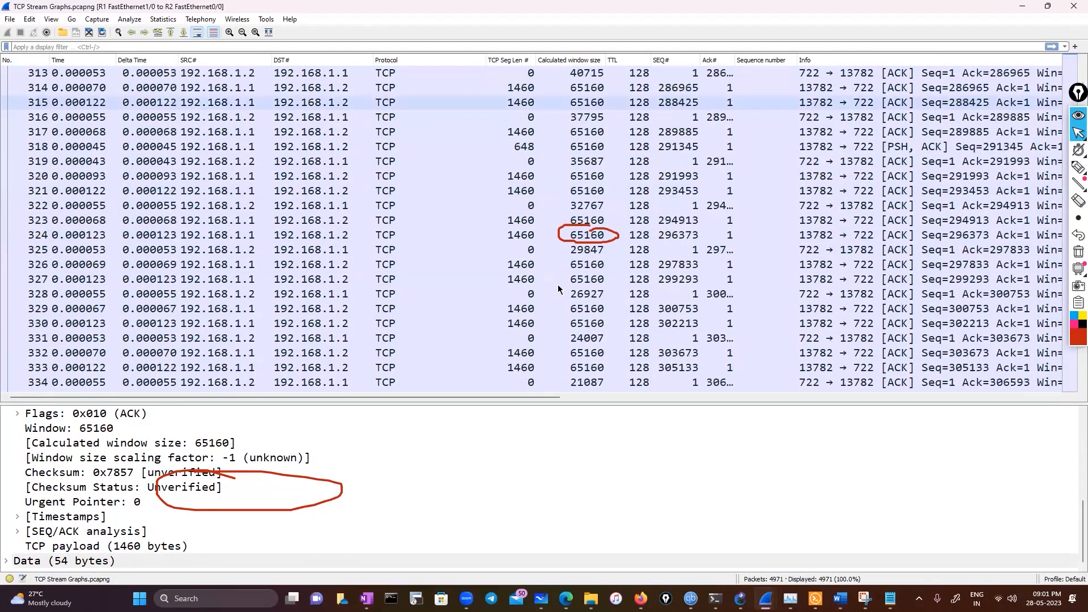
pyautogui.scroll(-5, 558, 289)
pyautogui.scroll(-2, 558, 291)
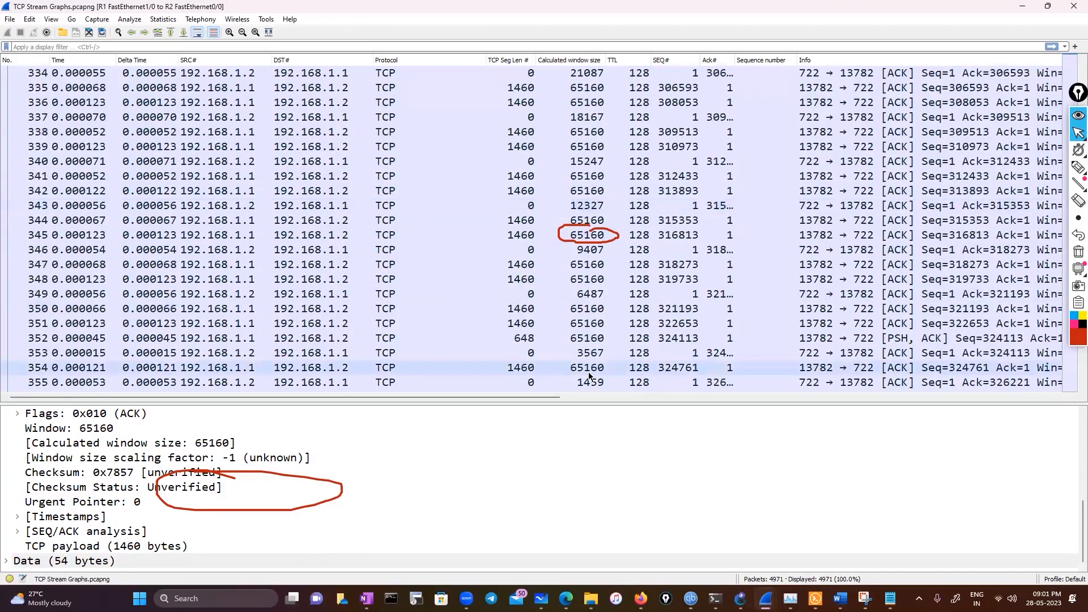
pyautogui.click(595, 355)
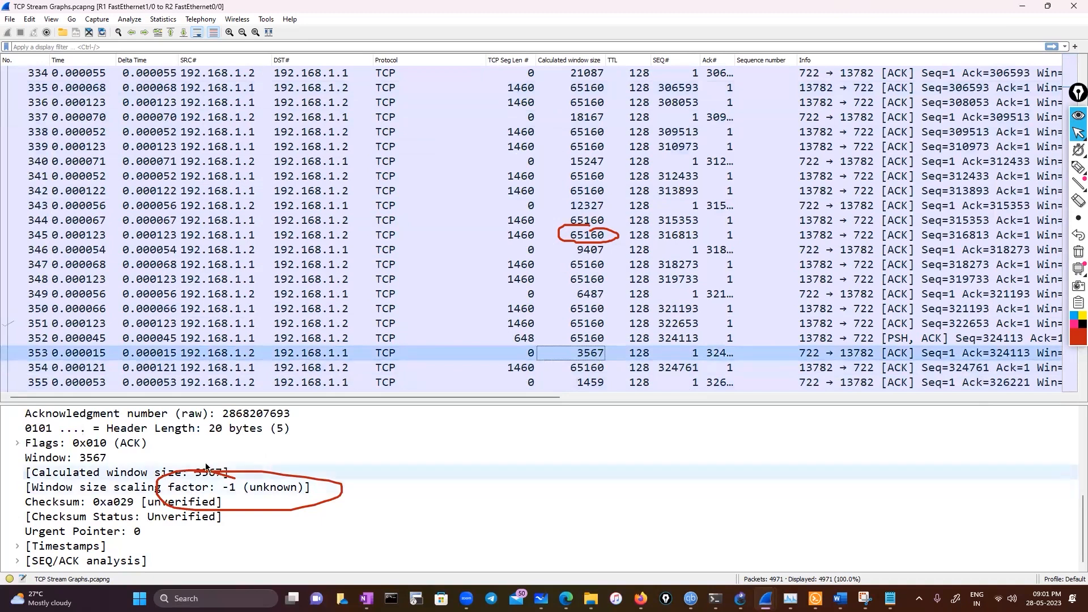
pyautogui.click(1078, 253)
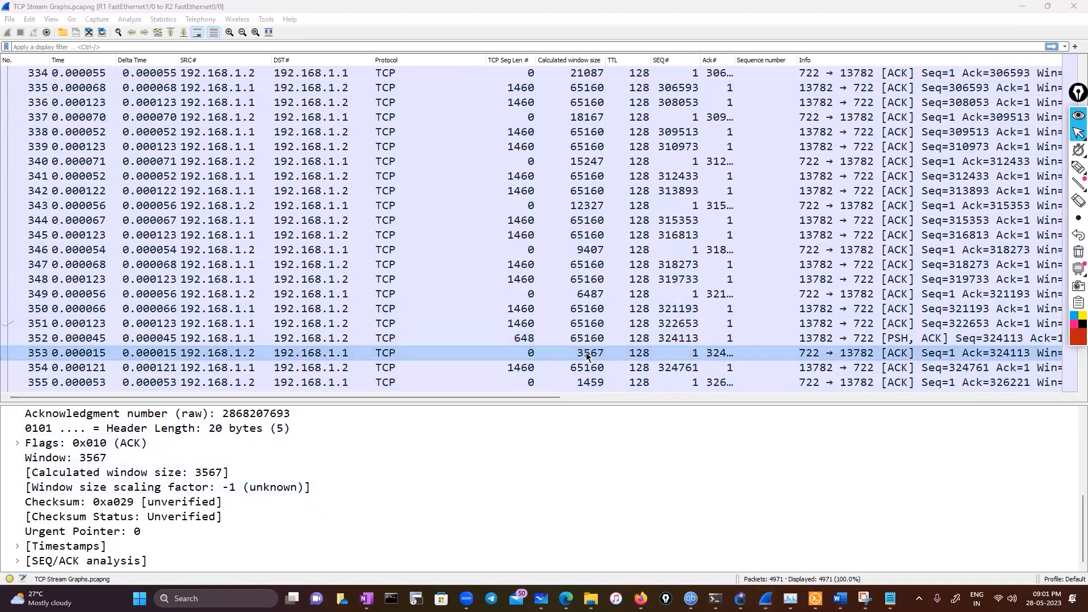
# View the Time Sequence (Stevens) graph of the selected TCP stream and close the graph window
pyautogui.click(127, 21)
pyautogui.moveTo(167, 21)
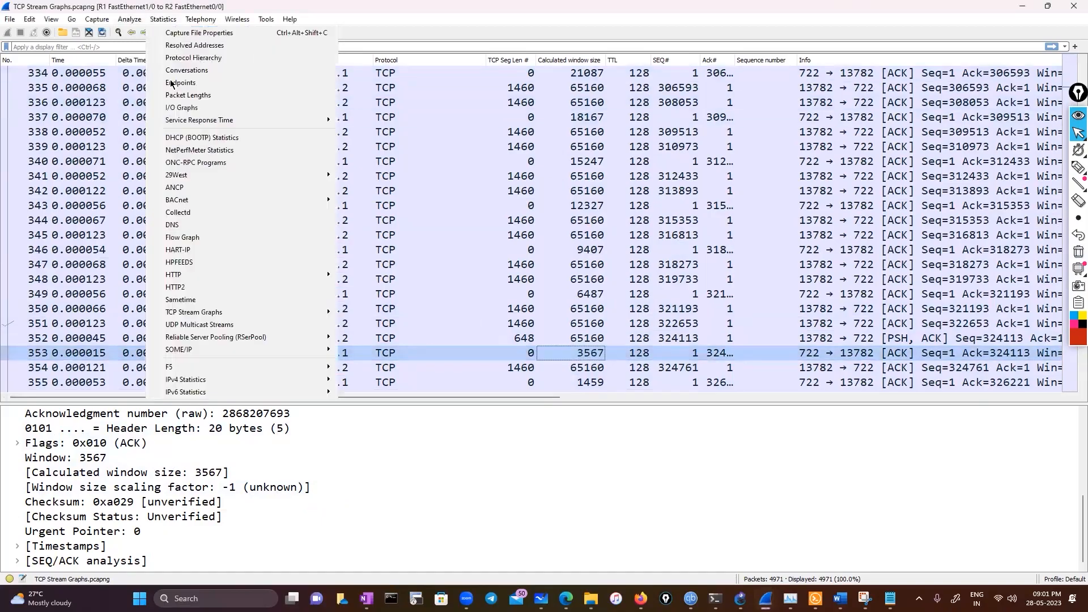
pyautogui.moveTo(211, 316)
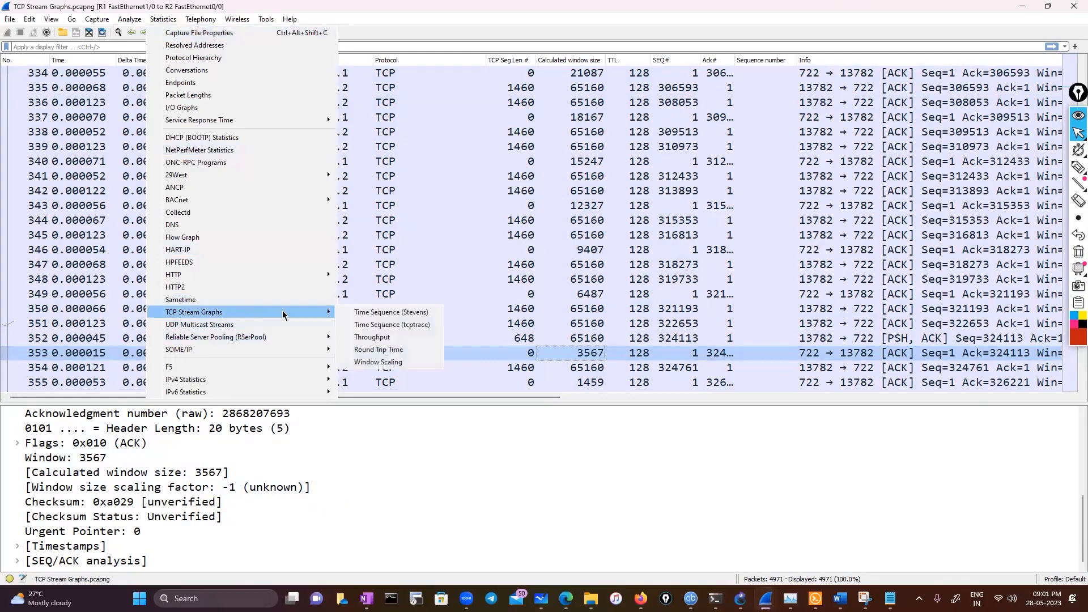
pyautogui.click(366, 313)
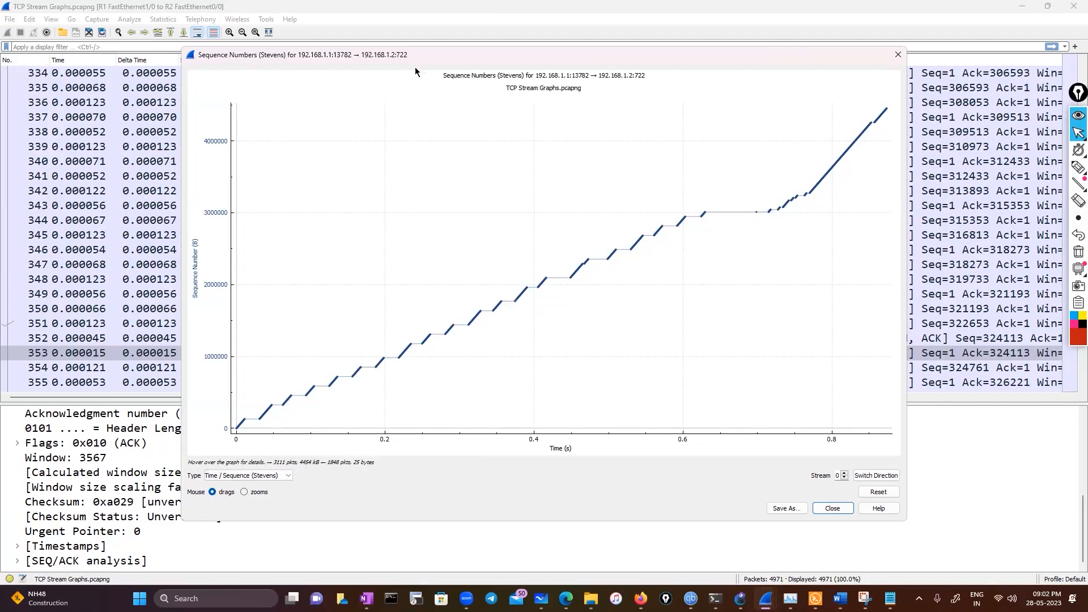
pyautogui.click(898, 55)
# Switch to the pcap folder in File Explorer and open the Practical TLS - RSA KX capture file
pyautogui.moveTo(591, 598)
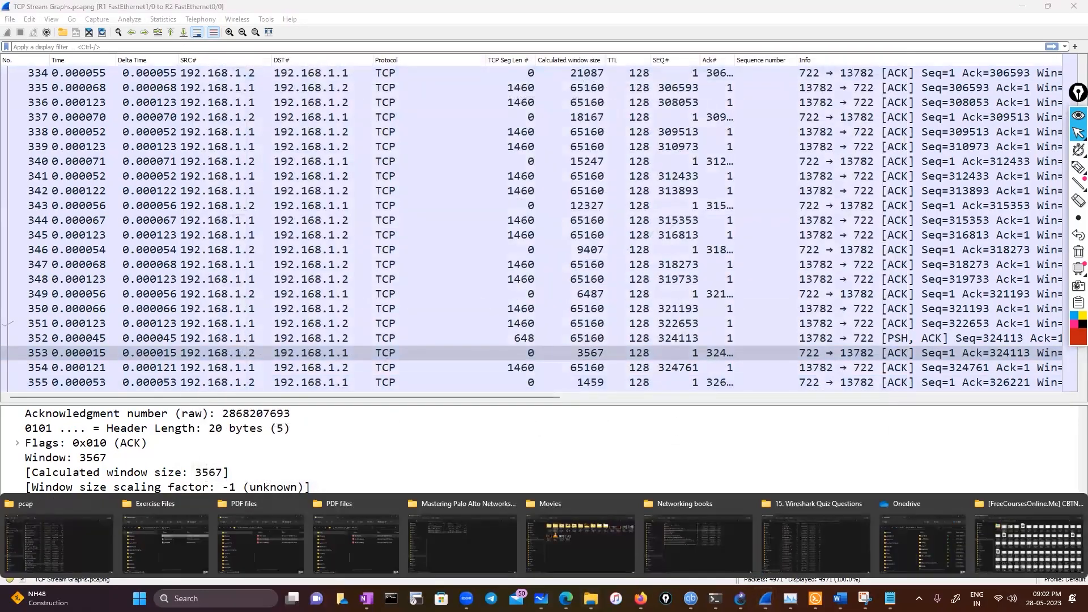
pyautogui.click(100, 541)
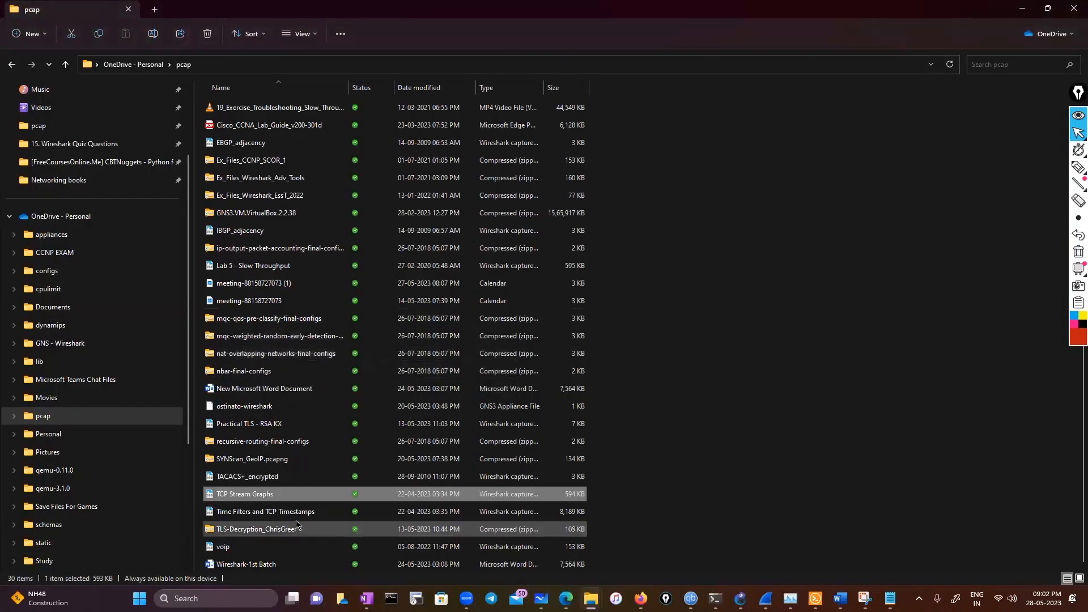
pyautogui.click(285, 424)
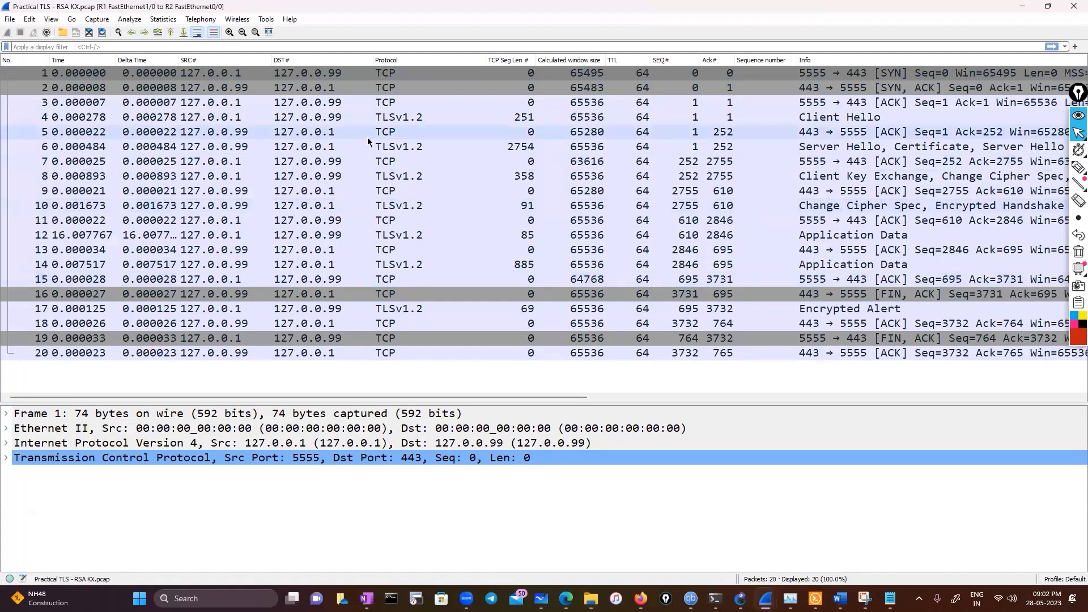
# View the Time Sequence (Stevens) graph of the TLS capture, zoom in around the first sequence number rise, and close the graph
pyautogui.click(165, 20)
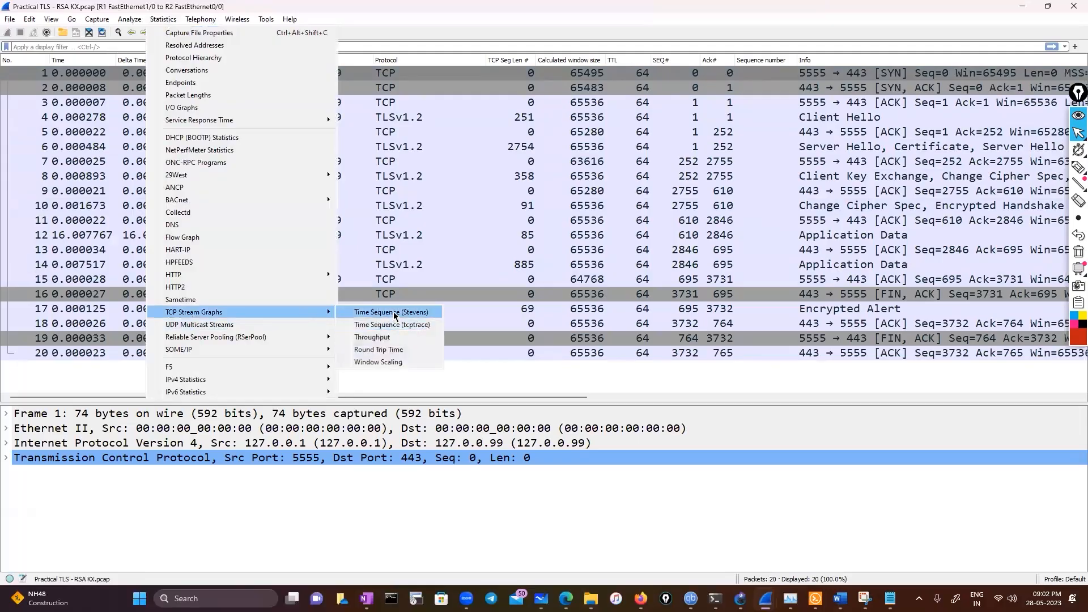
pyautogui.click(387, 312)
pyautogui.scroll(-2, 489, 303)
pyautogui.scroll(-2, 414, 253)
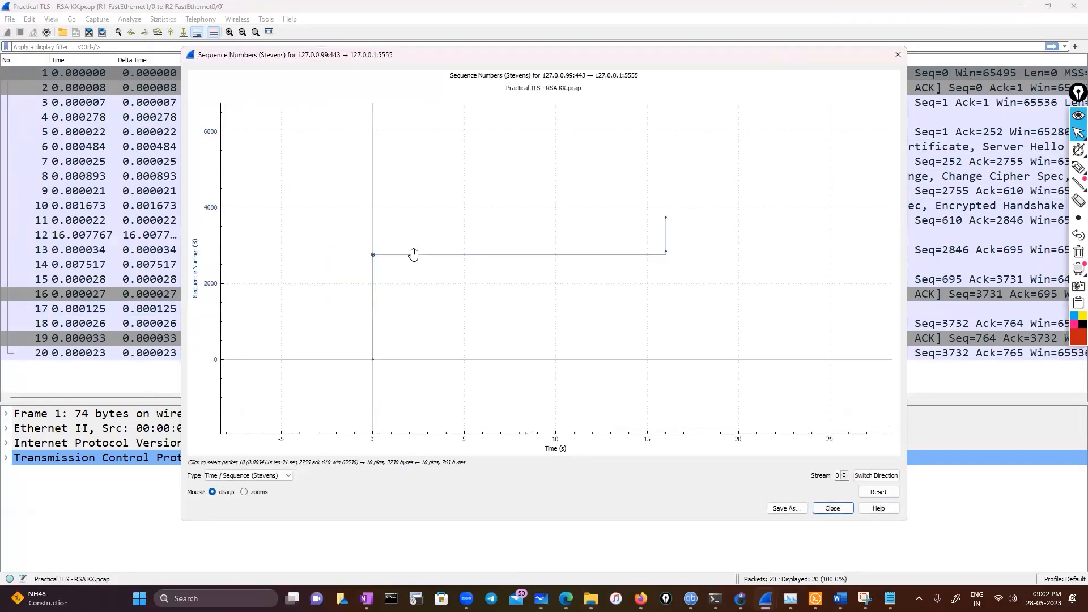
pyautogui.click(256, 492)
pyautogui.moveTo(337, 234); pyautogui.dragTo(504, 285)
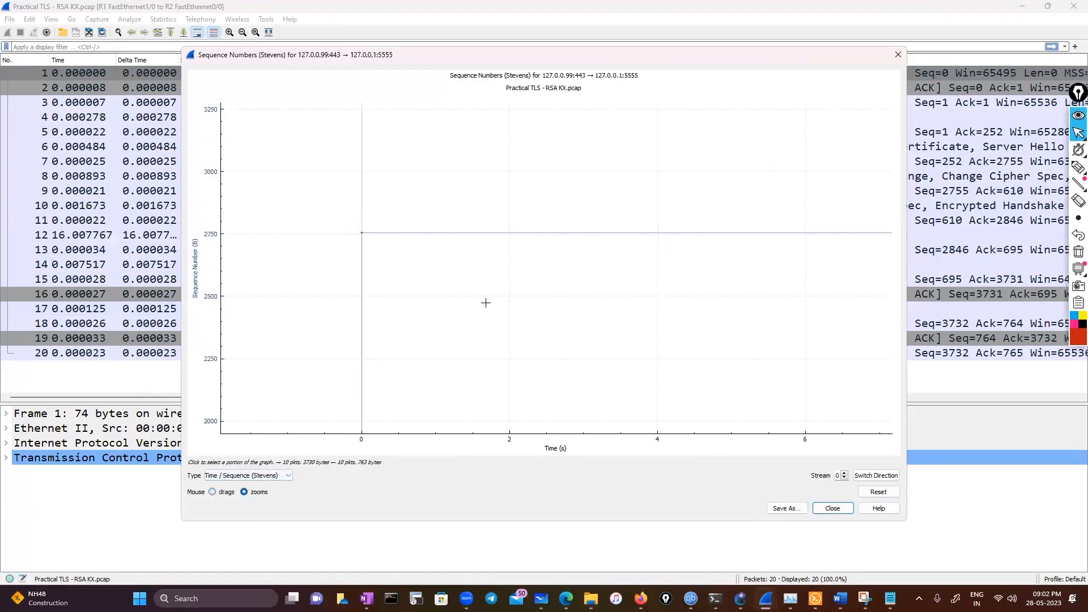
pyautogui.click(898, 54)
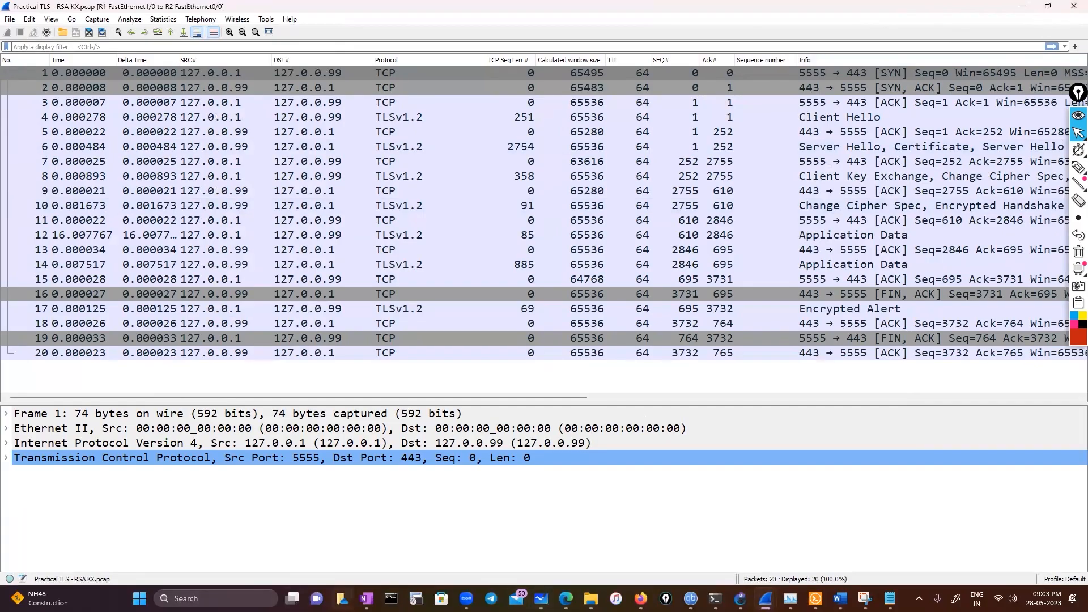
# Switch to the pcap folder in File Explorer and open the voip capture file
pyautogui.click(566, 599)
pyautogui.click(591, 598)
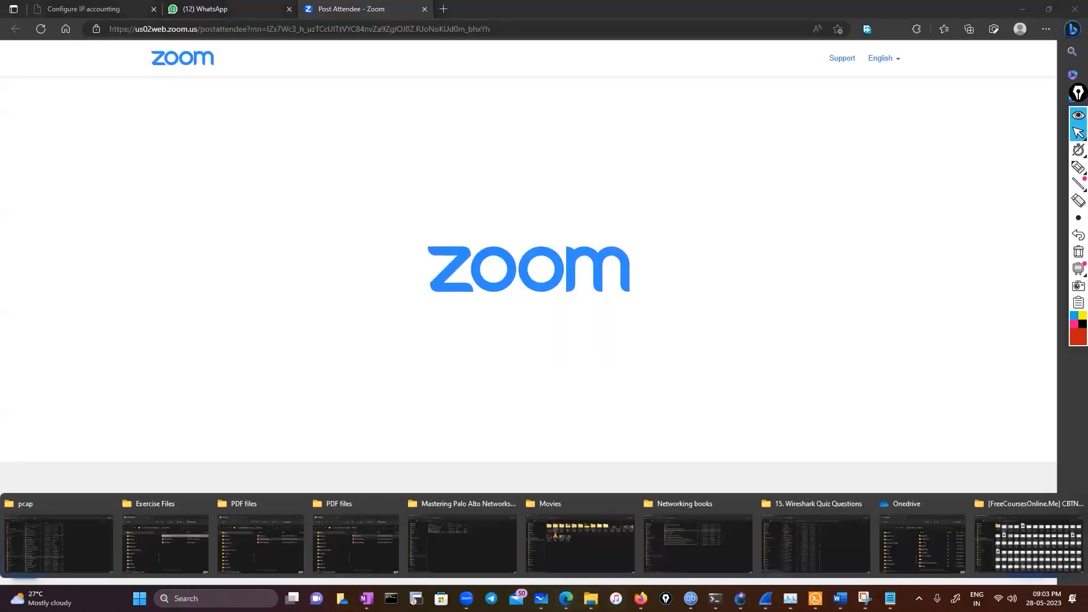
pyautogui.click(56, 542)
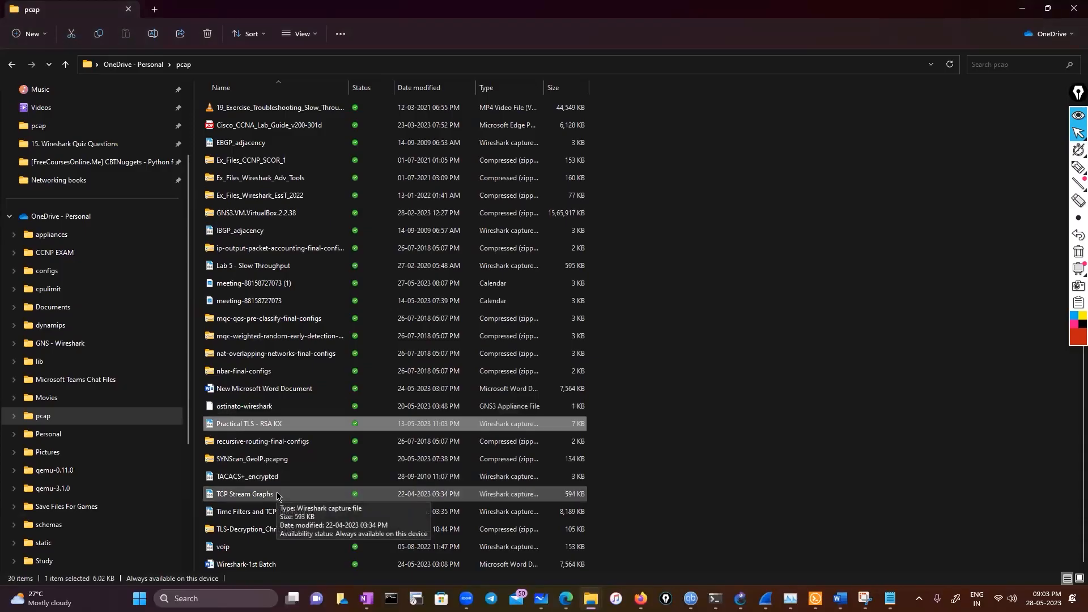
pyautogui.click(246, 551)
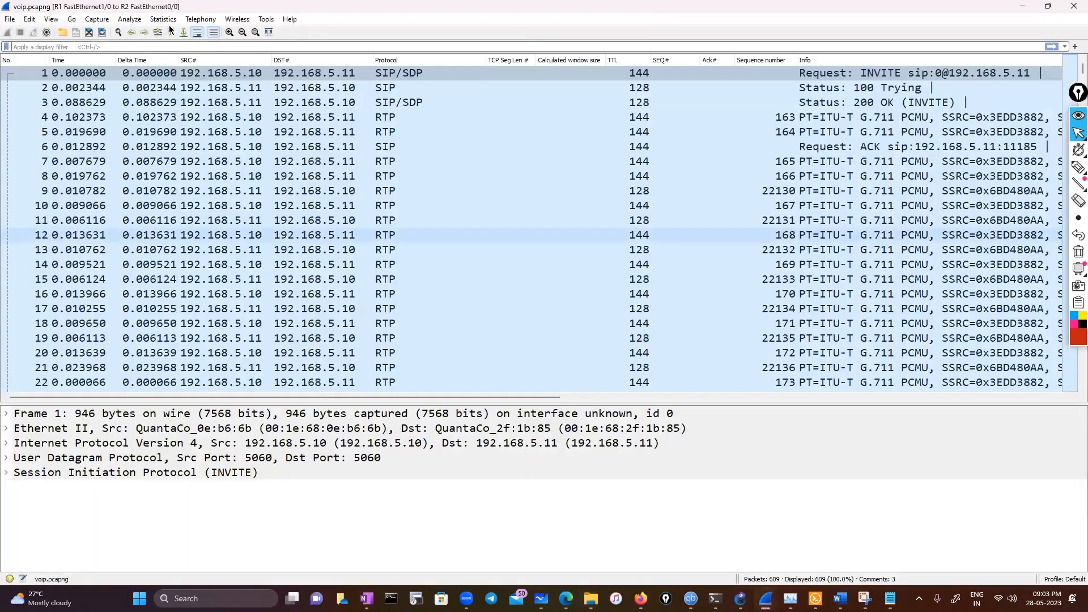
# Check whether TCP stream graphs are available for the voip packets, including packet 14, and close the capture
pyautogui.click(166, 19)
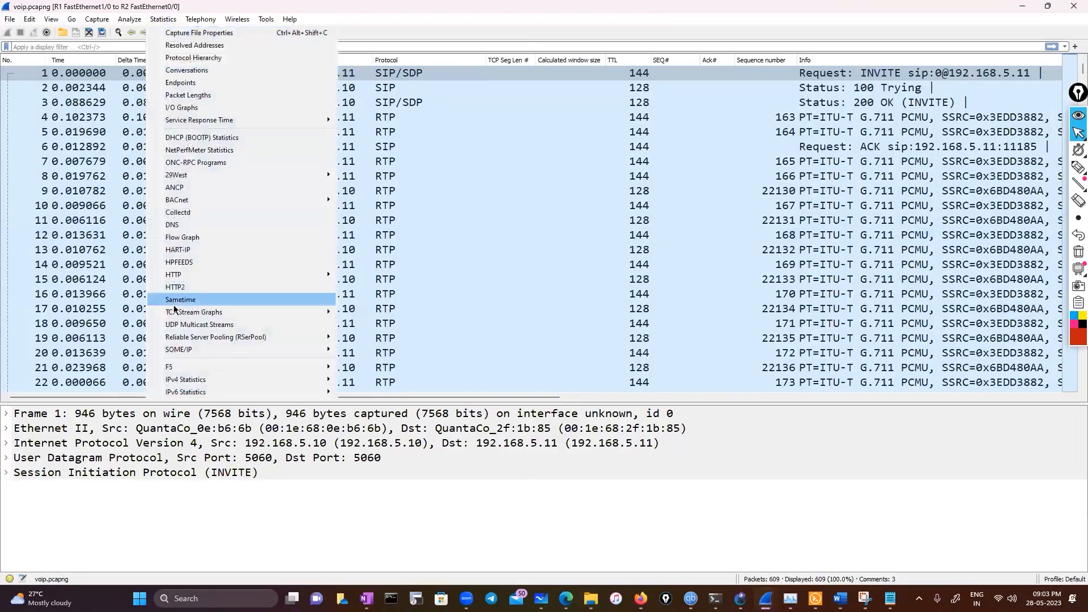
pyautogui.moveTo(187, 317)
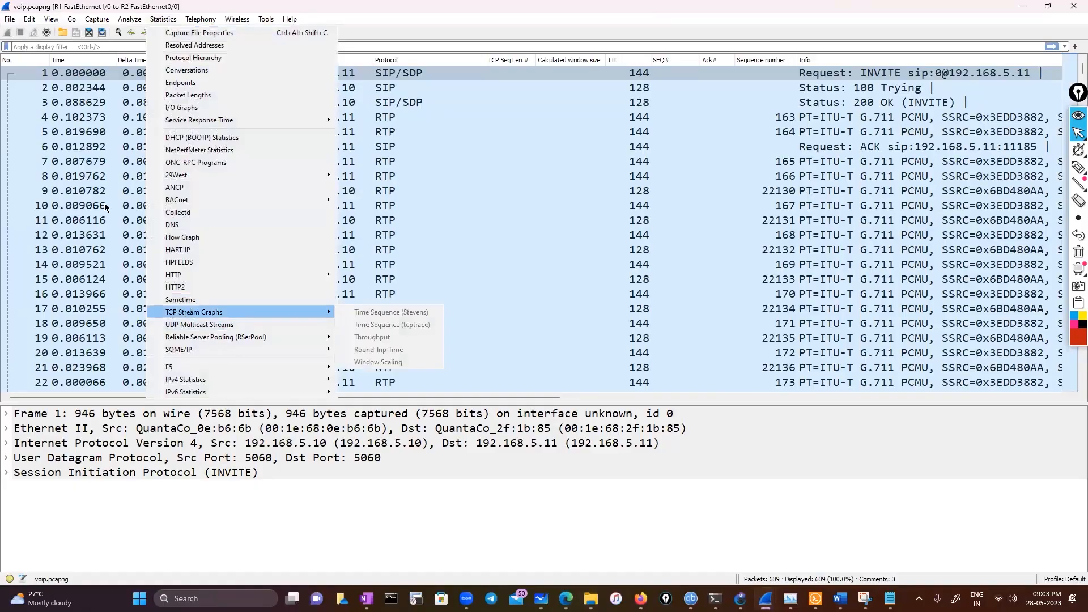
pyautogui.click(396, 192)
pyautogui.click(317, 264)
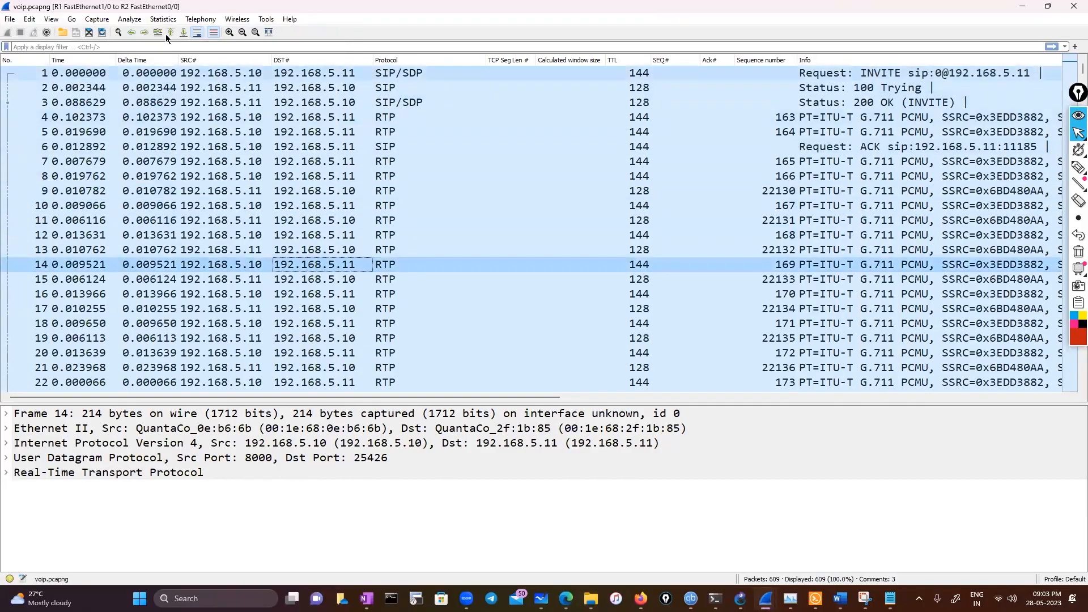
pyautogui.click(163, 19)
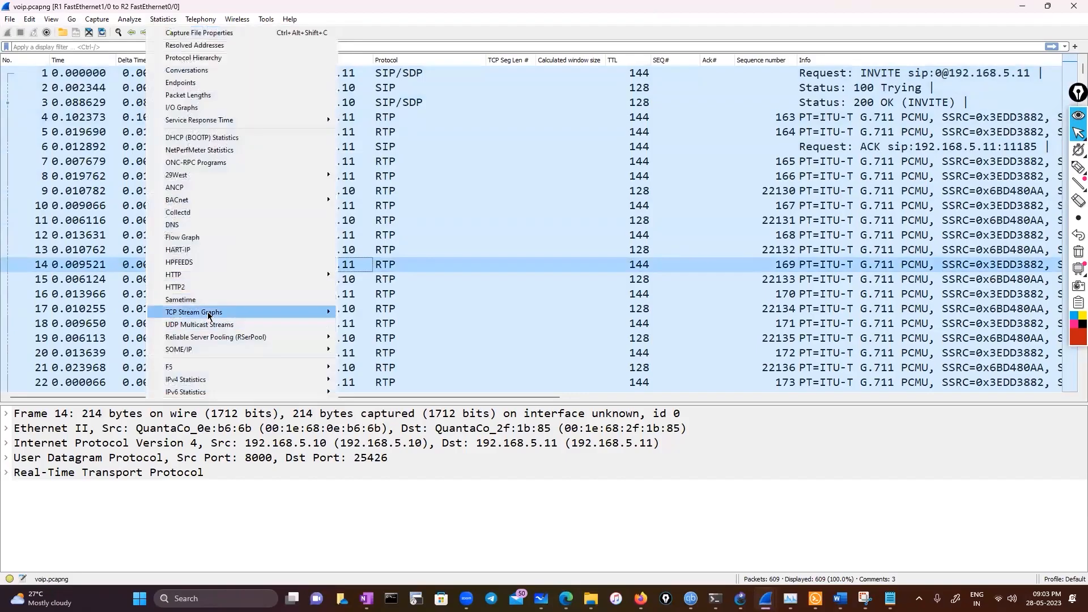
pyautogui.click(1071, 12)
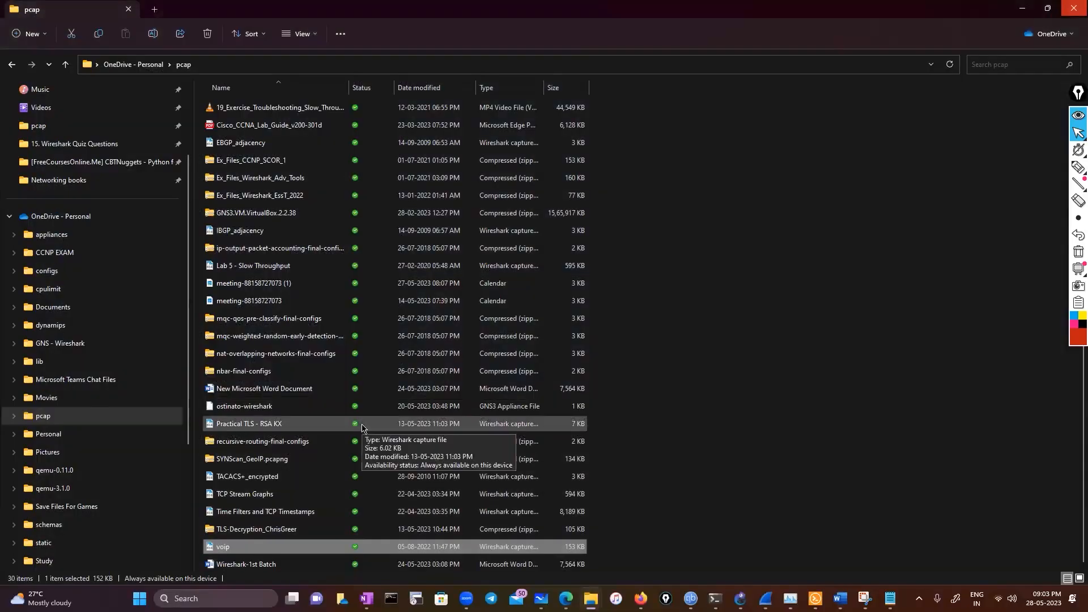
# Open the EBGP_adjacency capture file from the pcap folder
pyautogui.scroll(1, 362, 428)
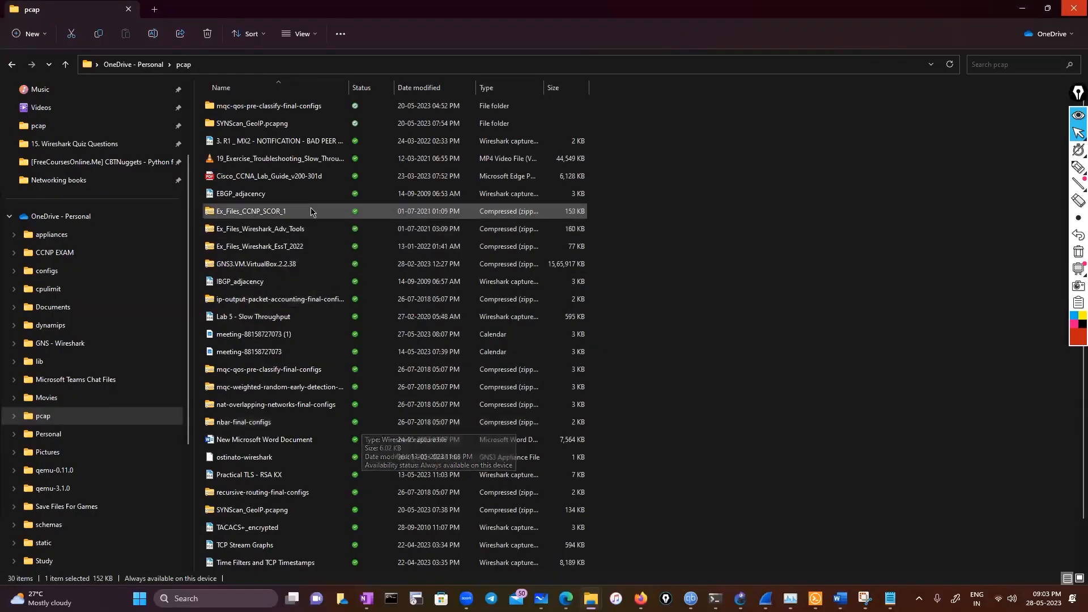
pyautogui.click(311, 195)
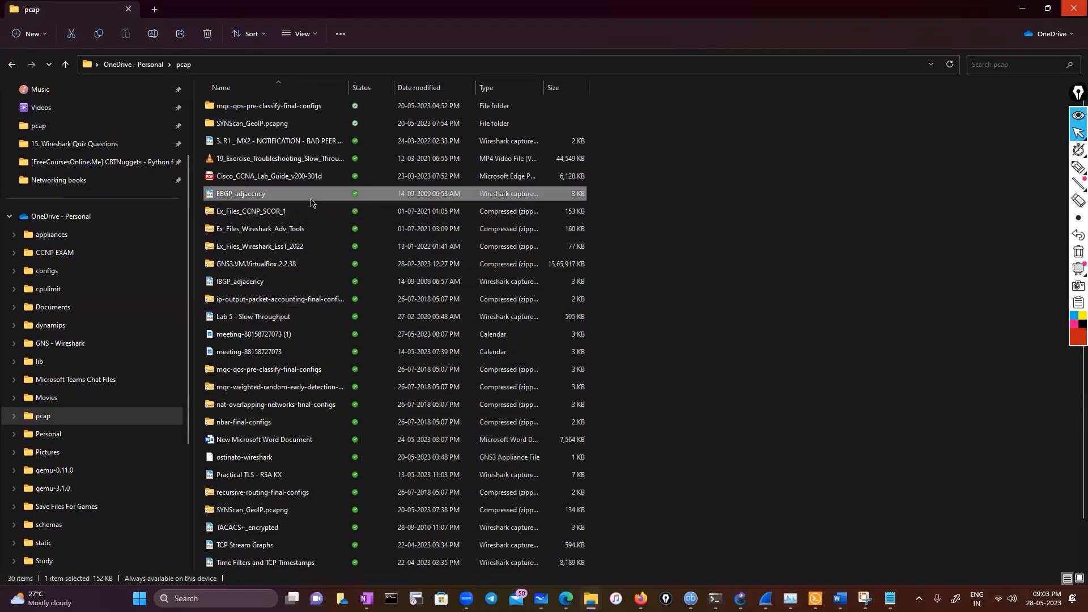
pyautogui.press('Return')
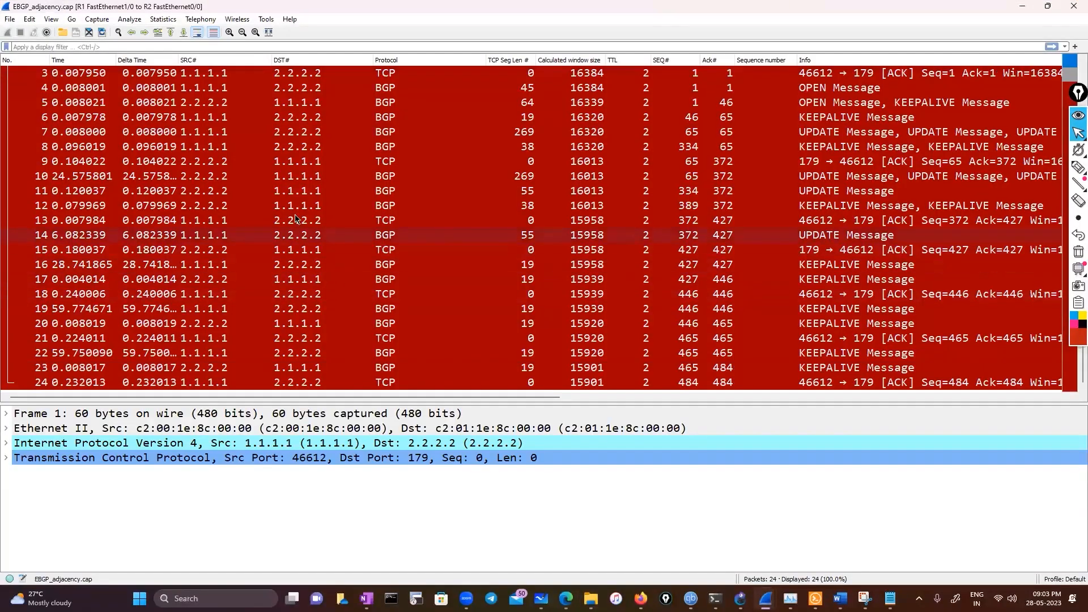
# View the Time Sequence (Stevens) graph of the EBGP_adjacency TCP stream, zoomed out, and close the graph window
pyautogui.click(160, 20)
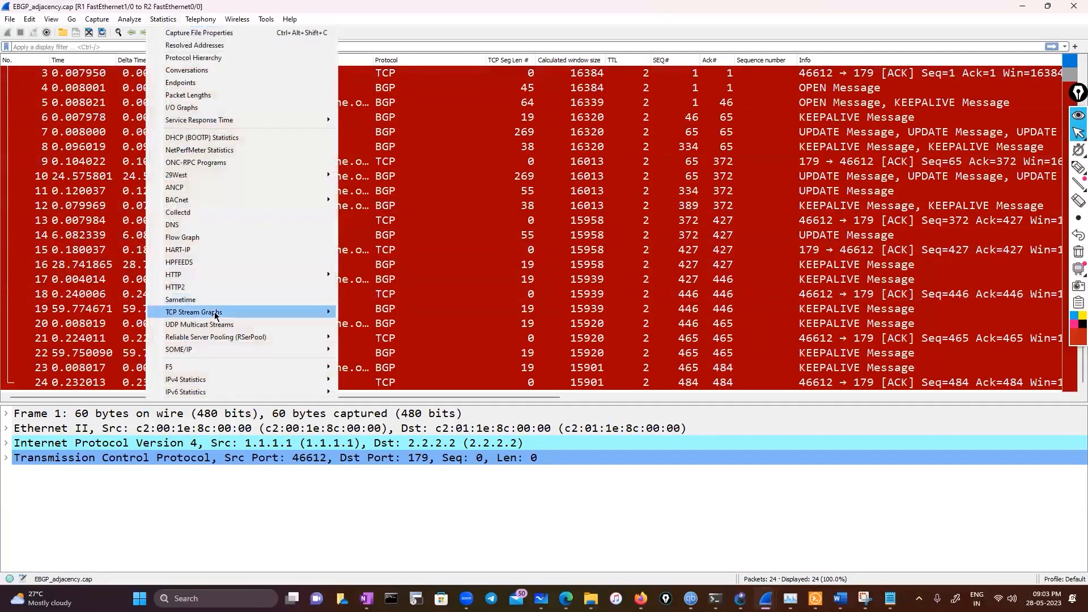
pyautogui.moveTo(216, 315)
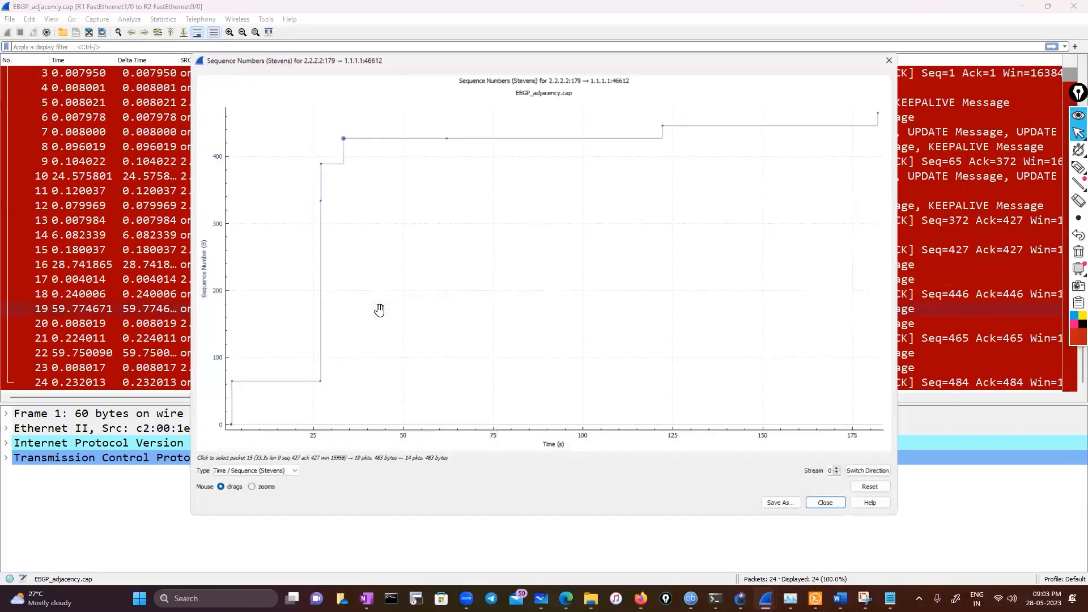
pyautogui.scroll(-5, 379, 310)
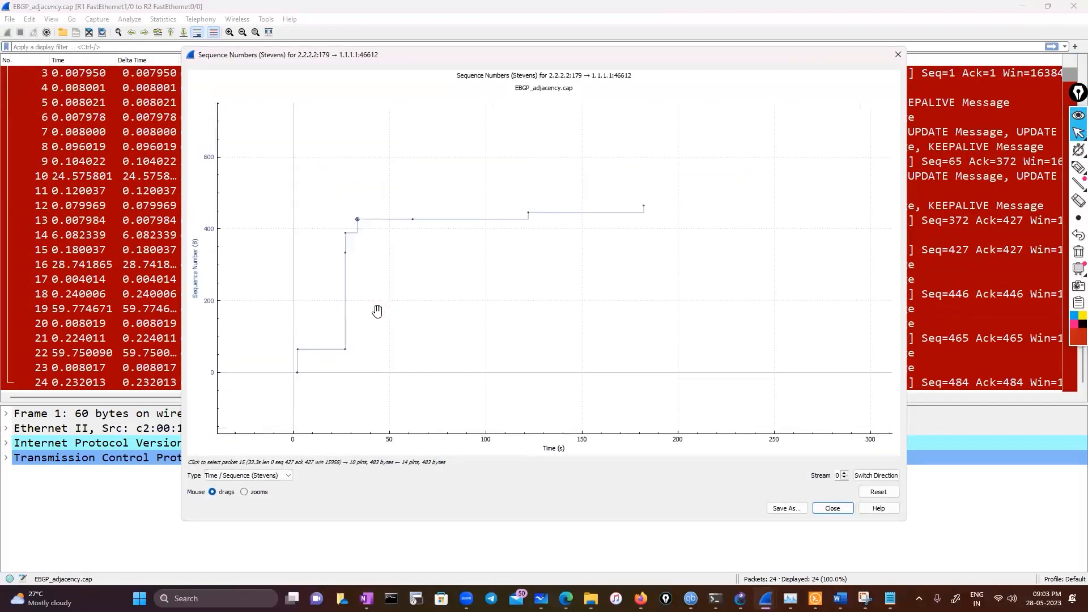
pyautogui.click(897, 55)
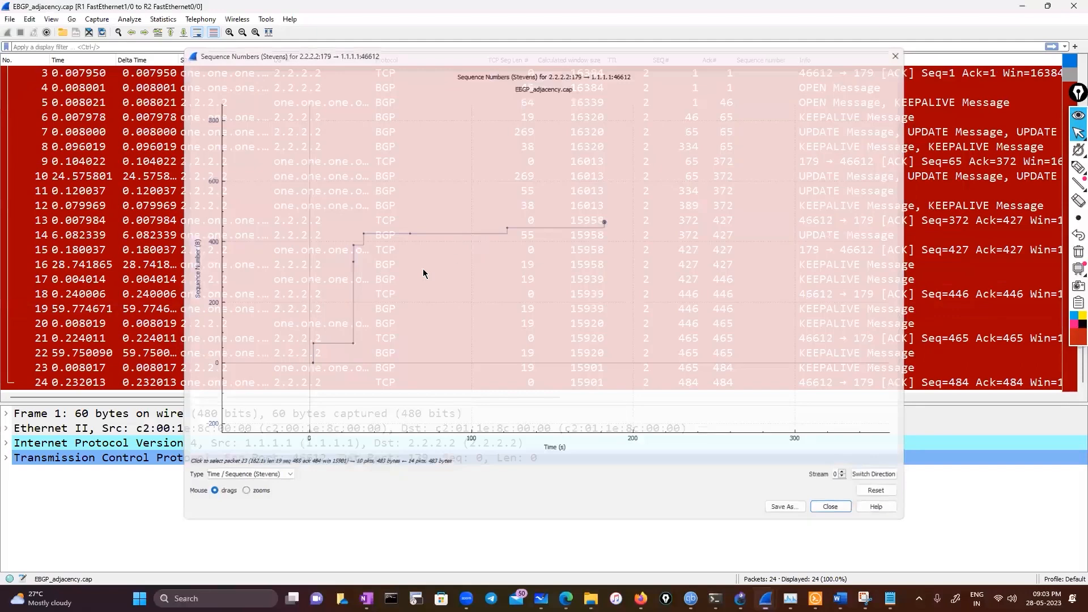
pyautogui.scroll(-1, 387, 306)
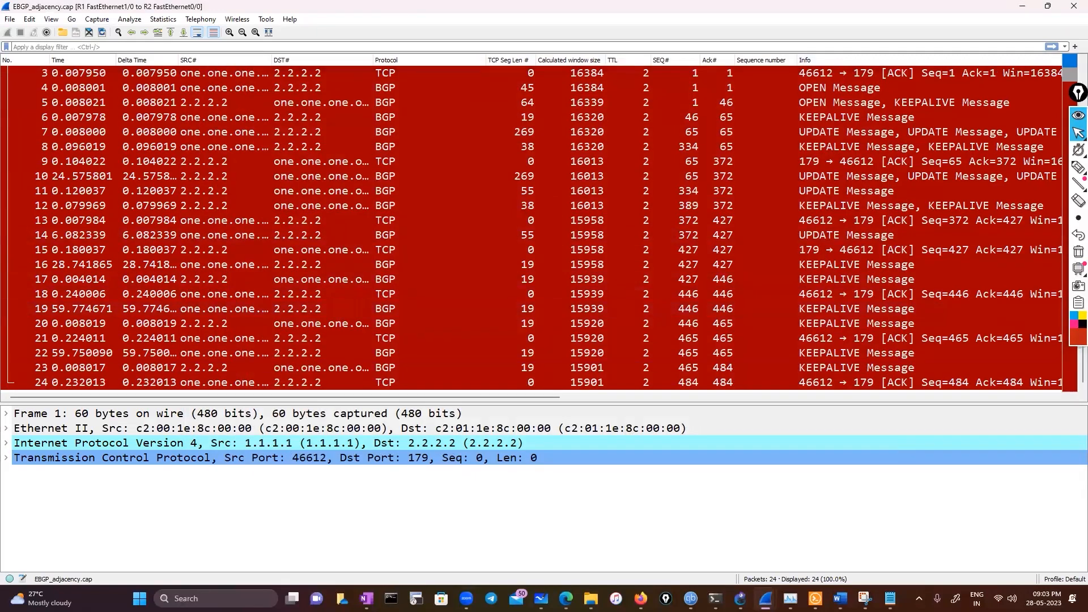
# Search Windows for wireshark and open the recent SSL decryption capture in a new window
pyautogui.click(187, 598)
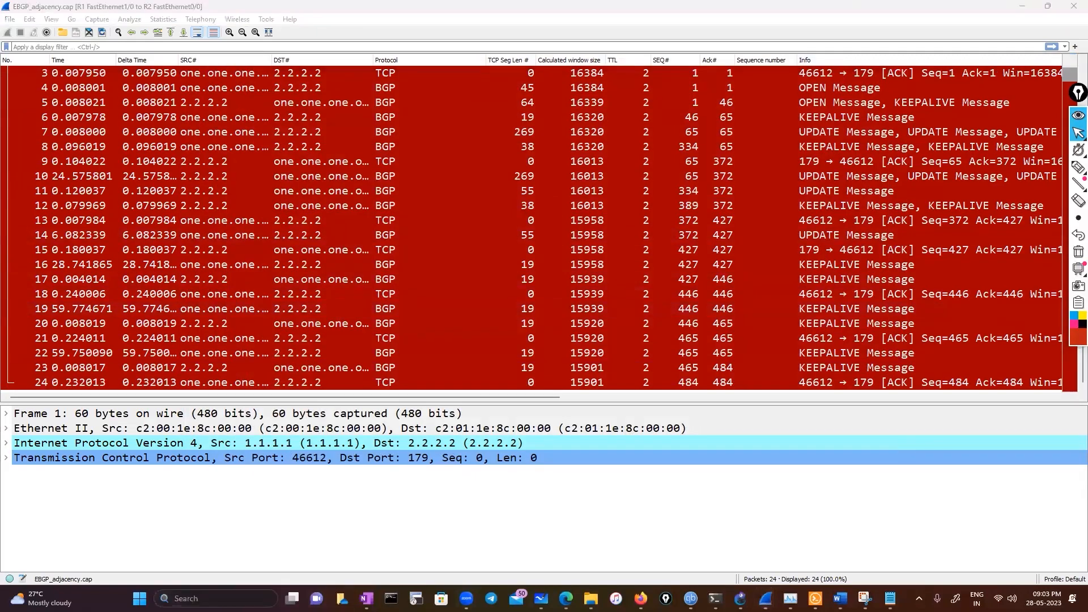
pyautogui.write('wireshark')
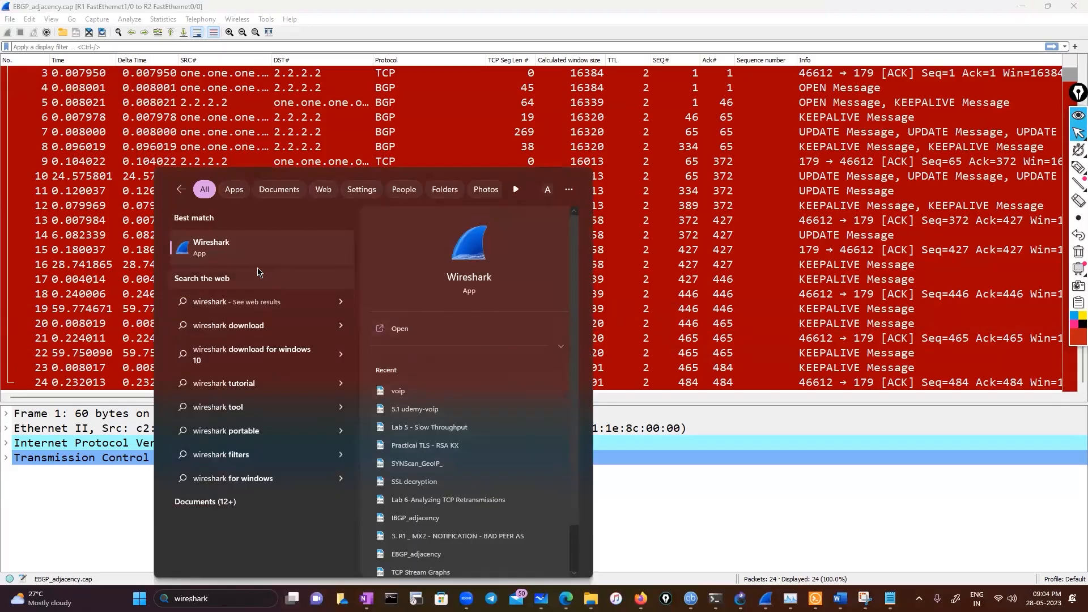
pyautogui.click(438, 483)
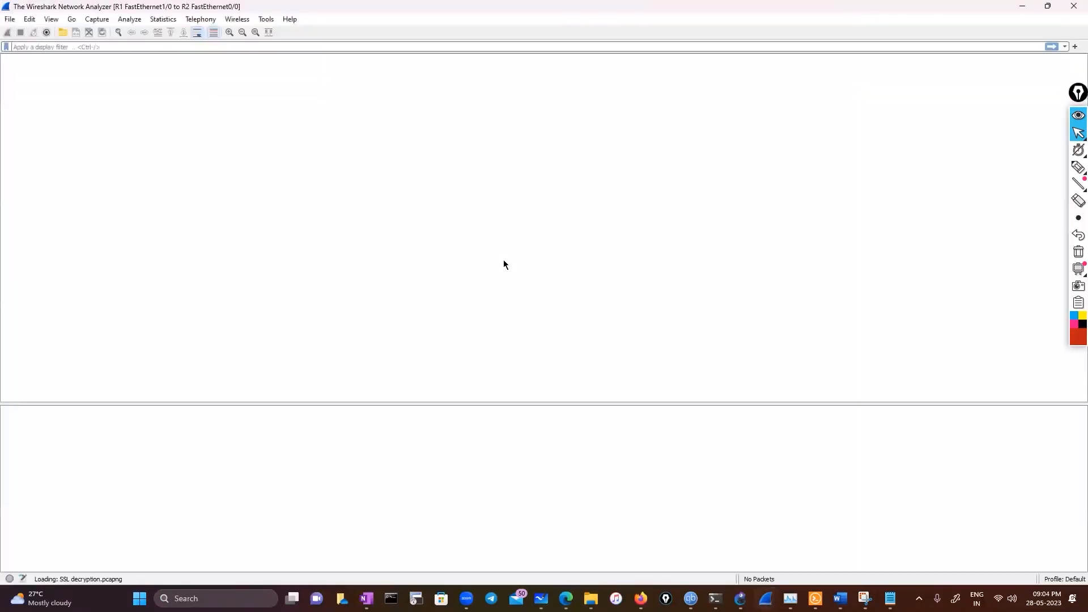
# View the Time Sequence (Stevens) graph for the first packet's TCP stream in the SSL decryption capture and close the graph
pyautogui.scroll(-20, 473, 299)
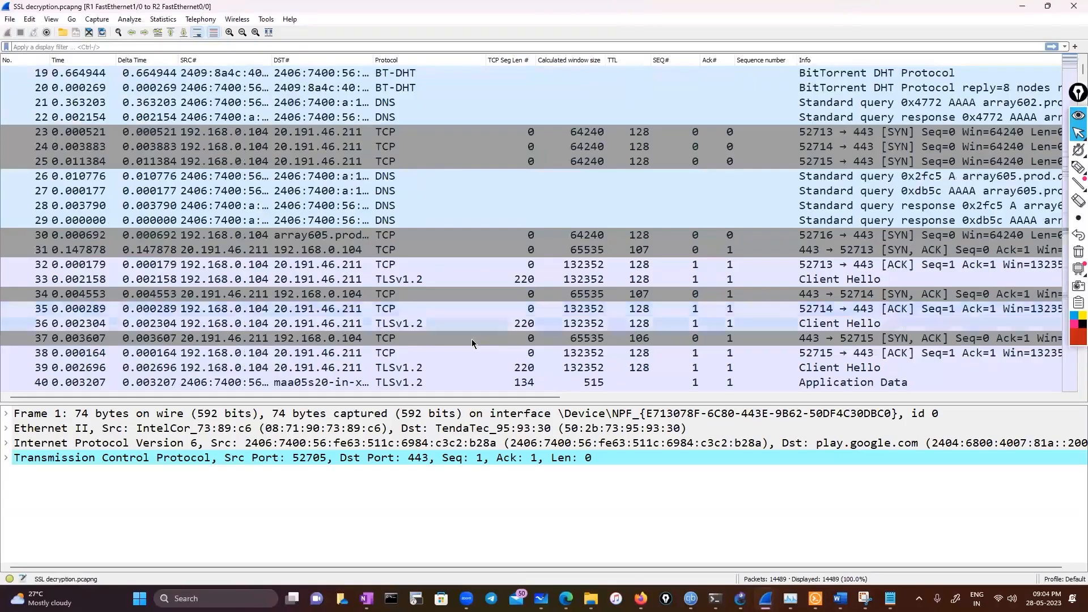
pyautogui.click(168, 20)
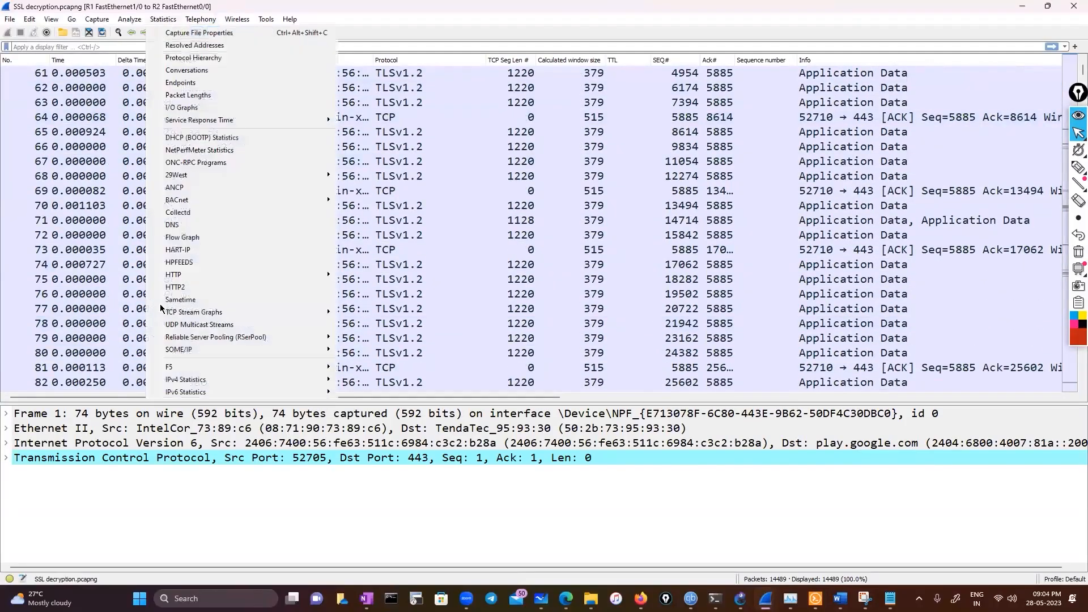
pyautogui.moveTo(206, 315)
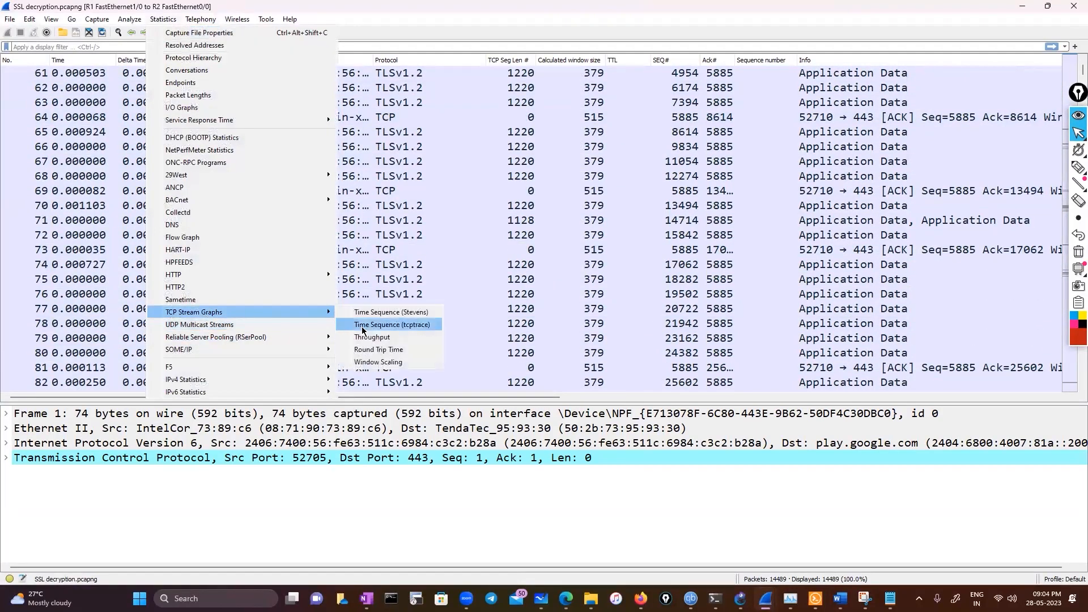
pyautogui.click(381, 312)
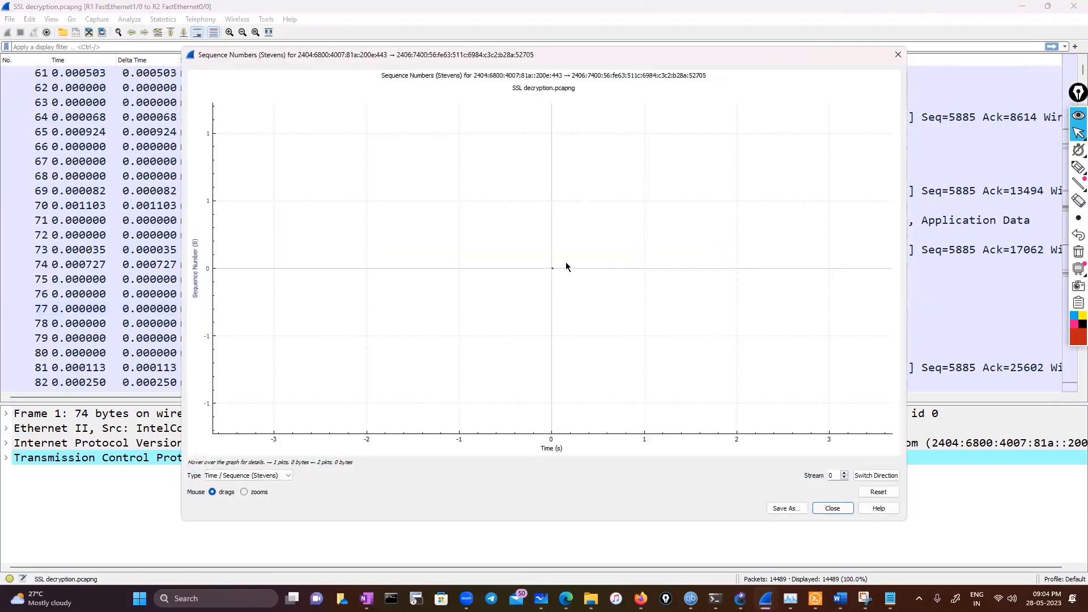
pyautogui.click(898, 54)
# Look through the TCP and TLS packets of the SSL decryption capture and close that capture
pyautogui.scroll(-20, 419, 316)
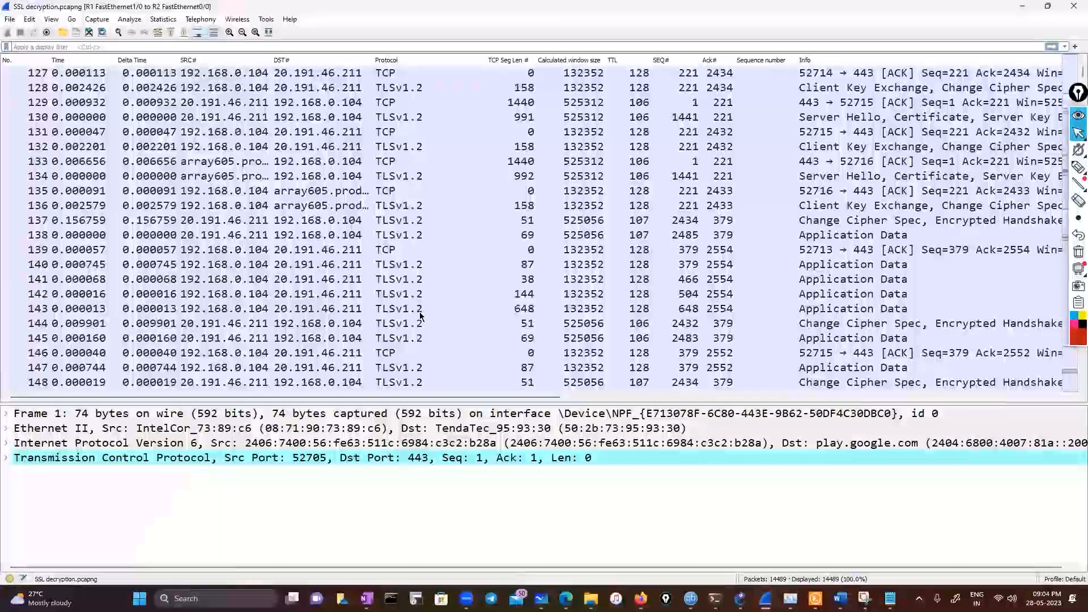
pyautogui.scroll(-20, 419, 316)
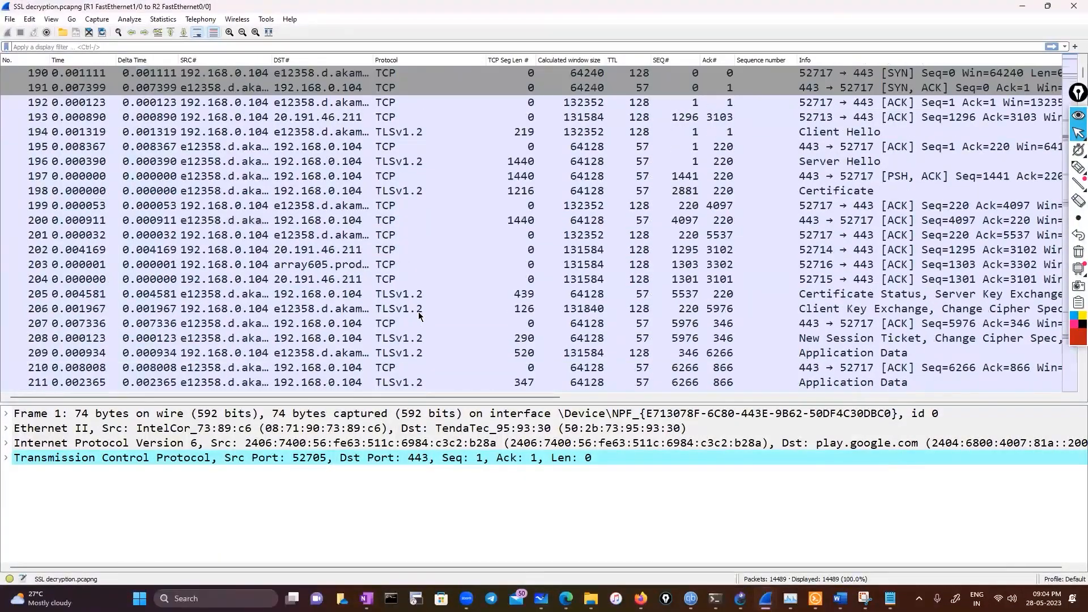
pyautogui.scroll(-6, 396, 343)
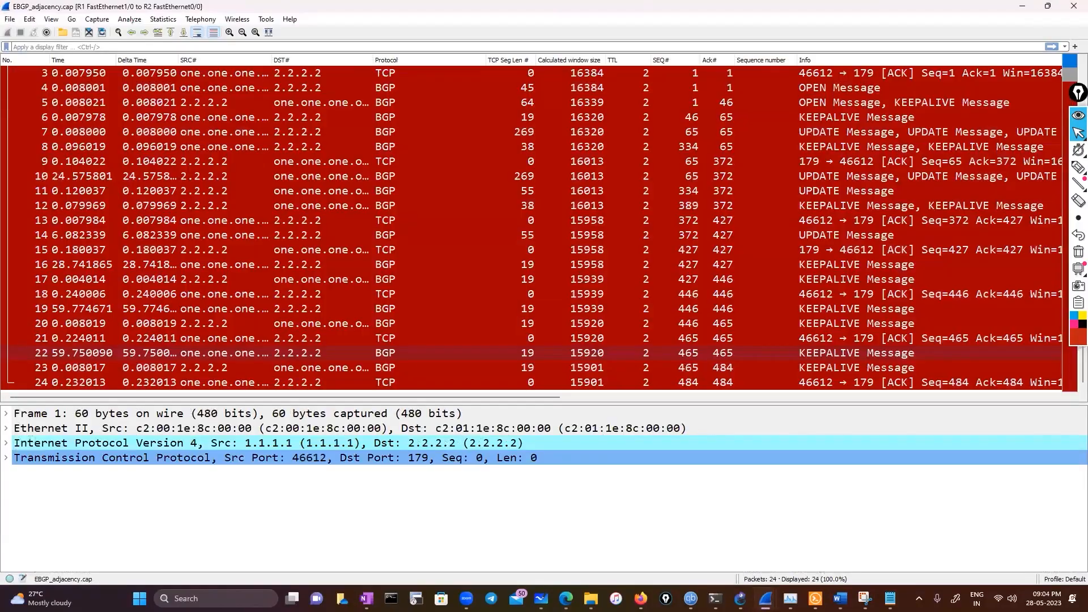
pyautogui.hscroll(10, 531, 227)
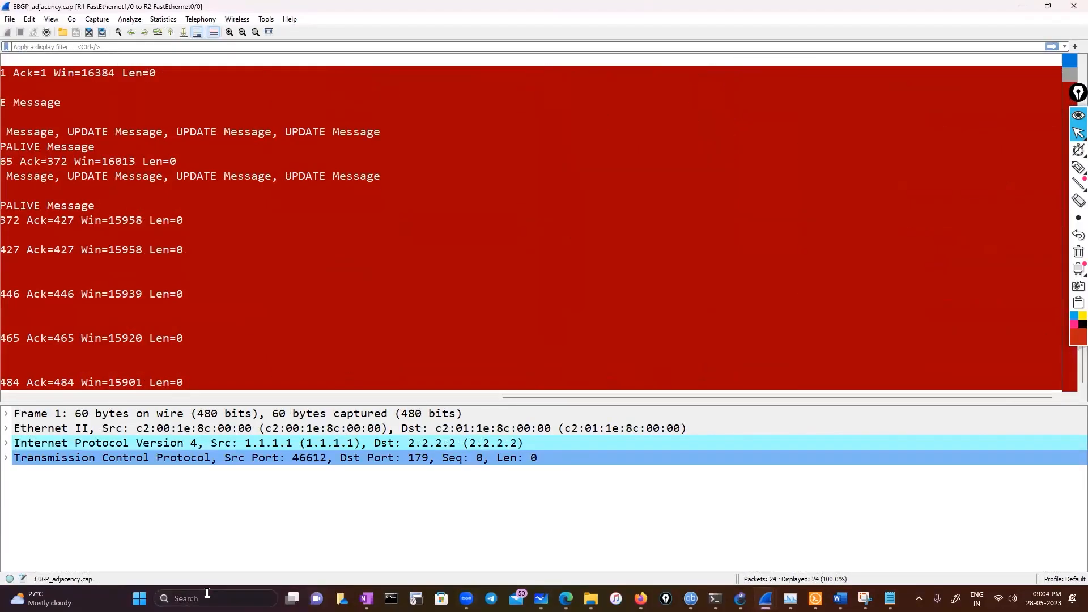
# Launch a new Wireshark window from the Windows search and start a live capture on the Wi-Fi interface
pyautogui.click(207, 598)
pyautogui.write('wire')
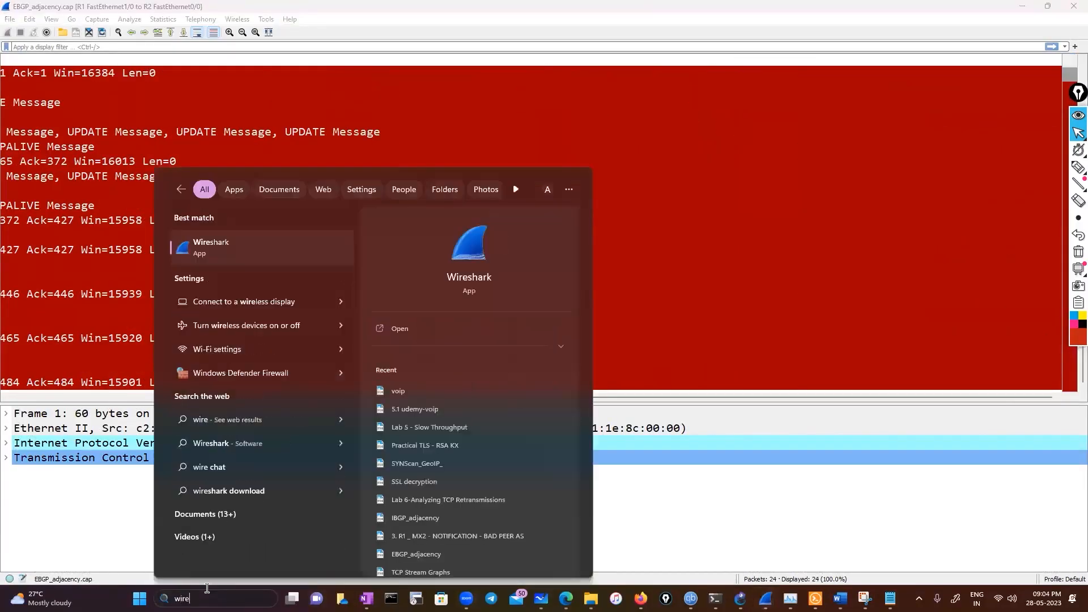
pyautogui.click(237, 264)
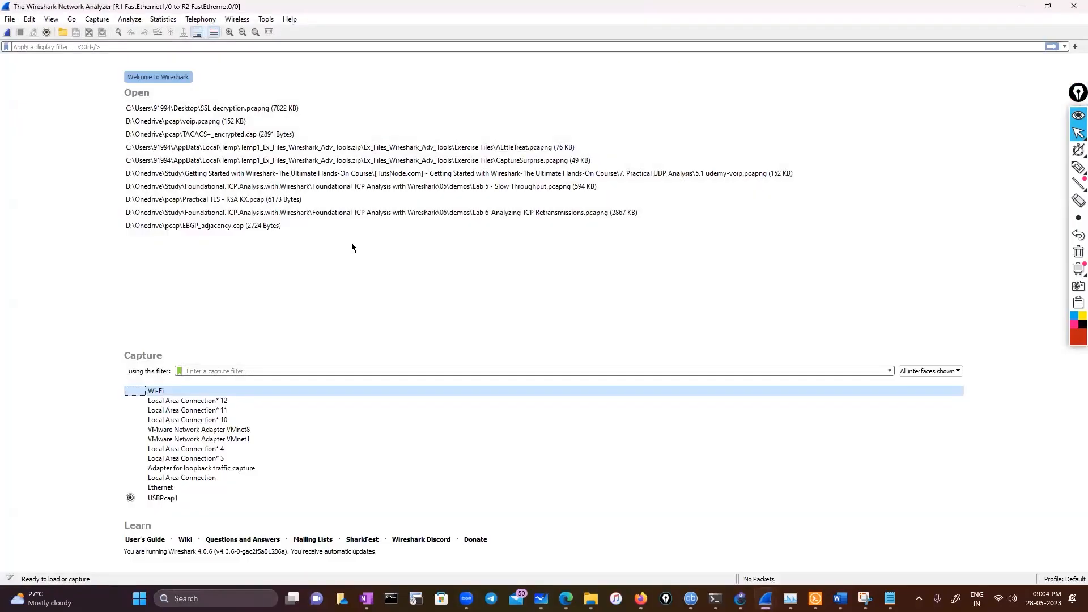
pyautogui.doubleClick(287, 390)
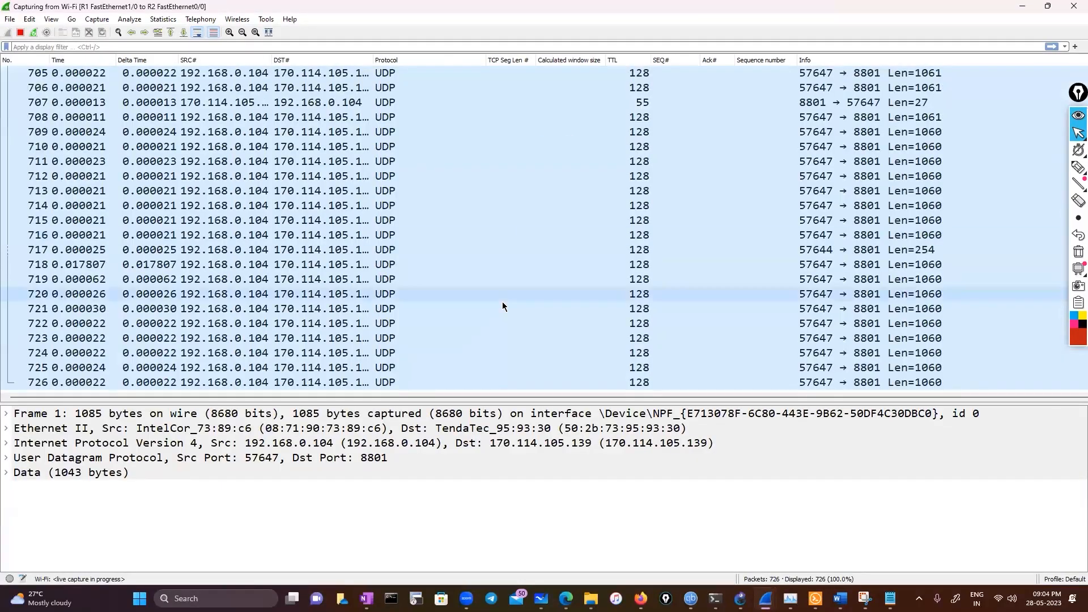
# Check which TCP stream graphs are available for packets in the live Wi-Fi capture
pyautogui.click(163, 19)
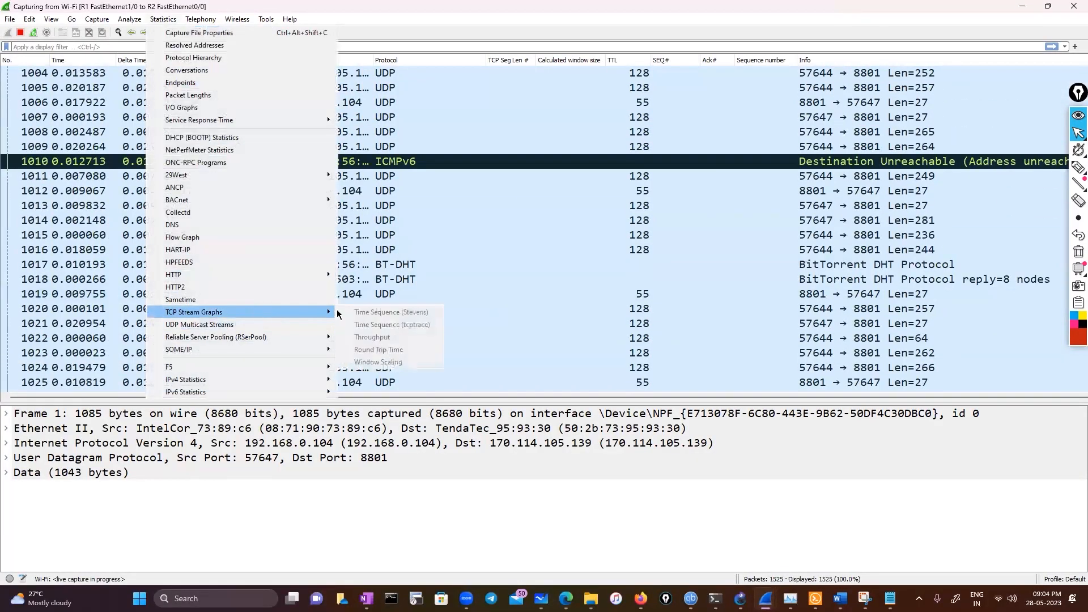
pyautogui.click(85, 211)
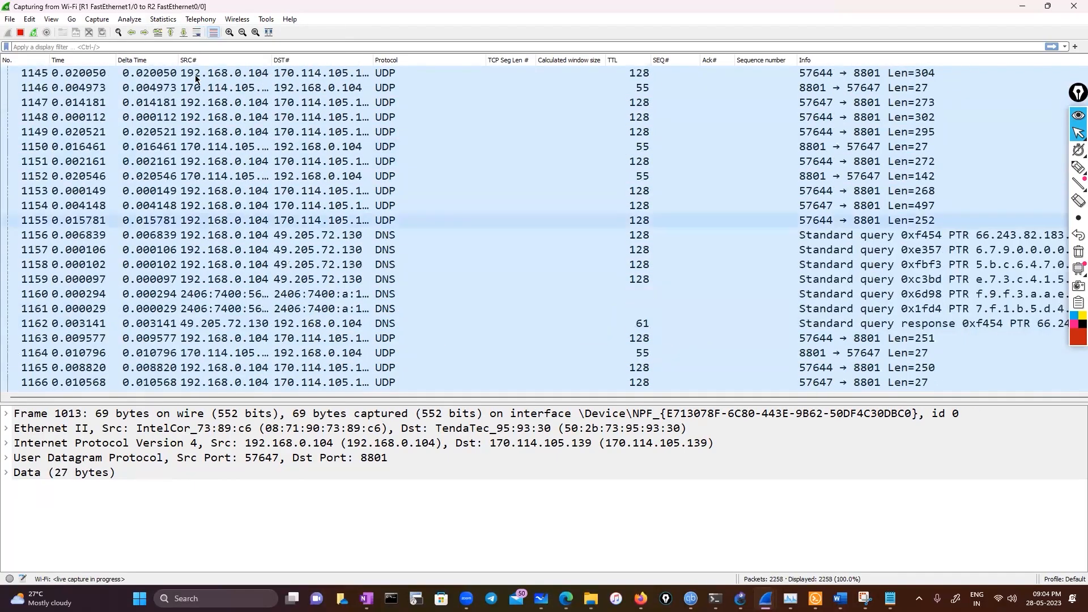
pyautogui.click(166, 21)
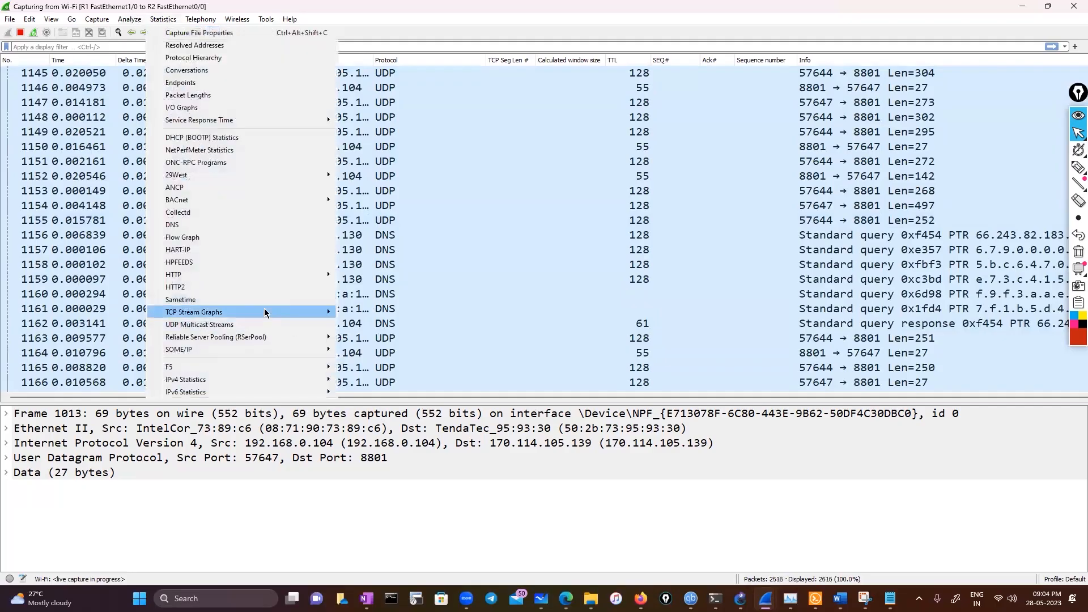
pyautogui.moveTo(264, 311)
pyautogui.click(510, 280)
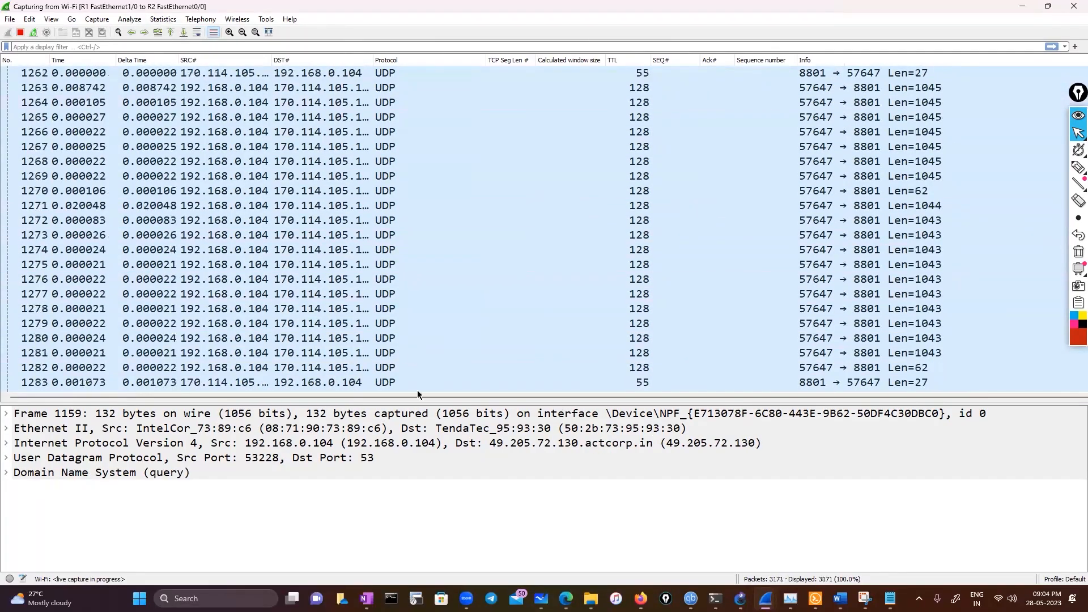
# Search for iperf in the Everything file search and open the inner iperf-3.1.3-win64 folder
pyautogui.click(213, 591)
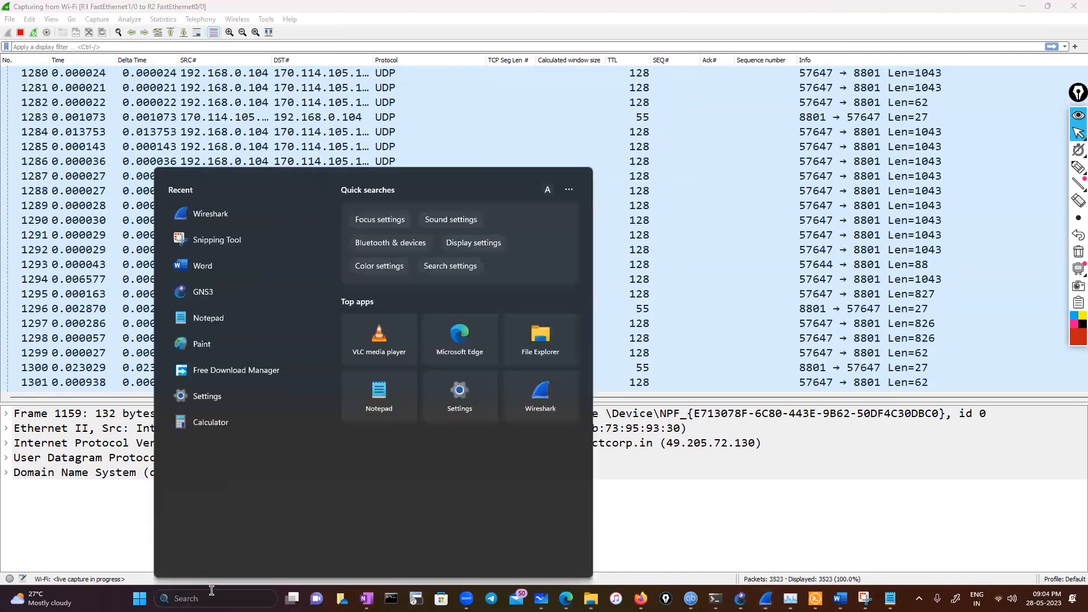
pyautogui.click(919, 599)
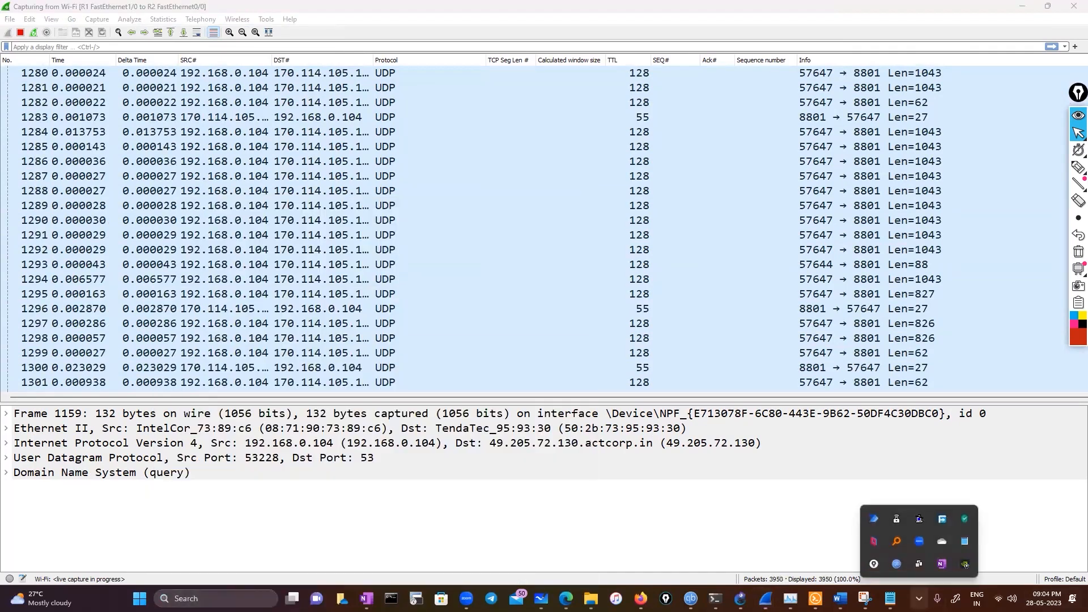
pyautogui.click(903, 550)
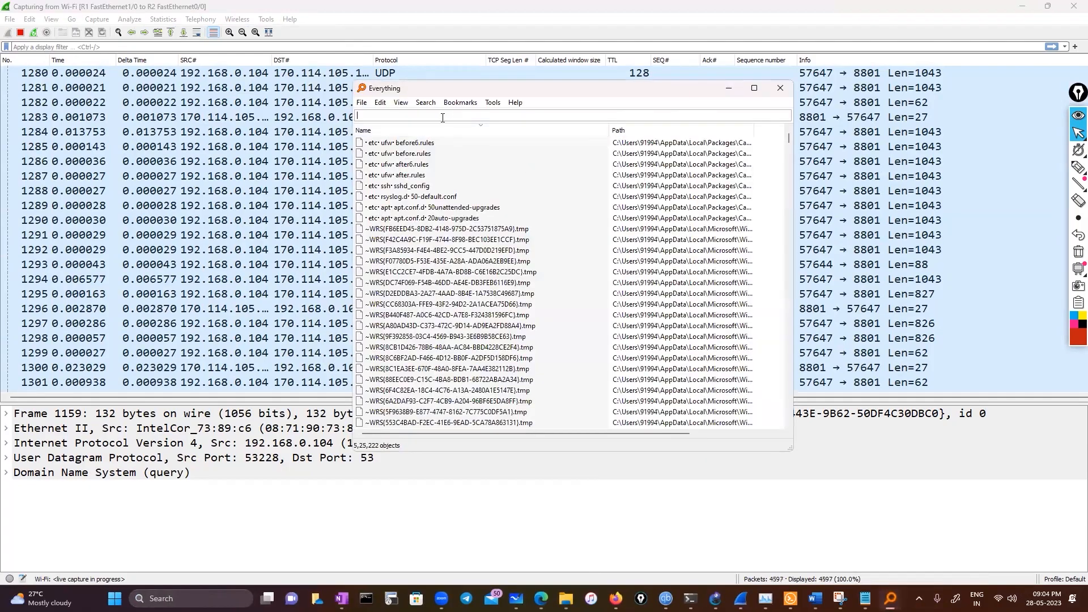
pyautogui.write('iperf')
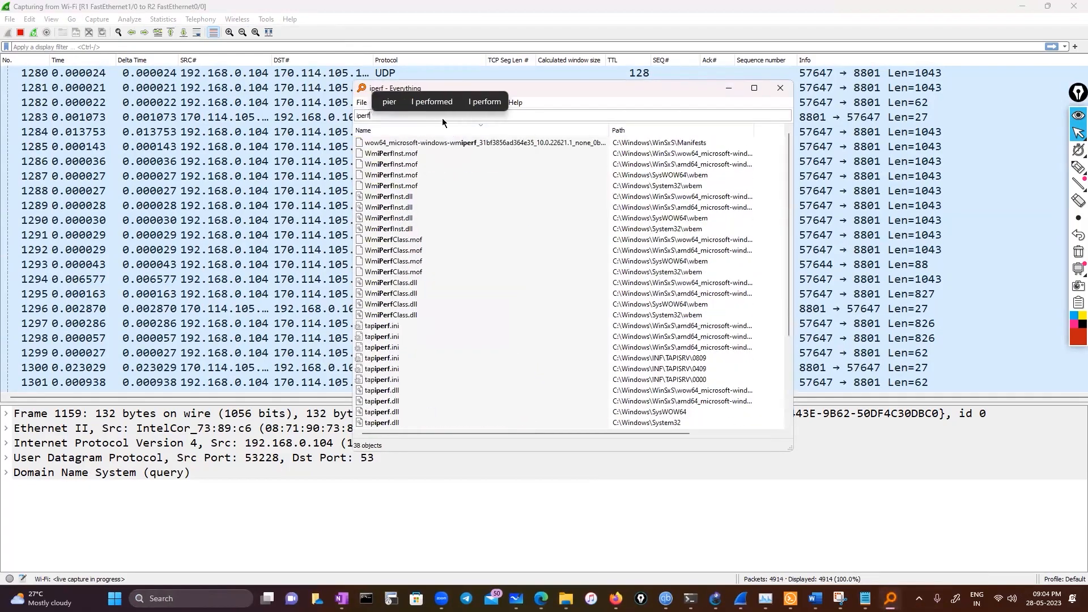
pyautogui.scroll(-4, 430, 284)
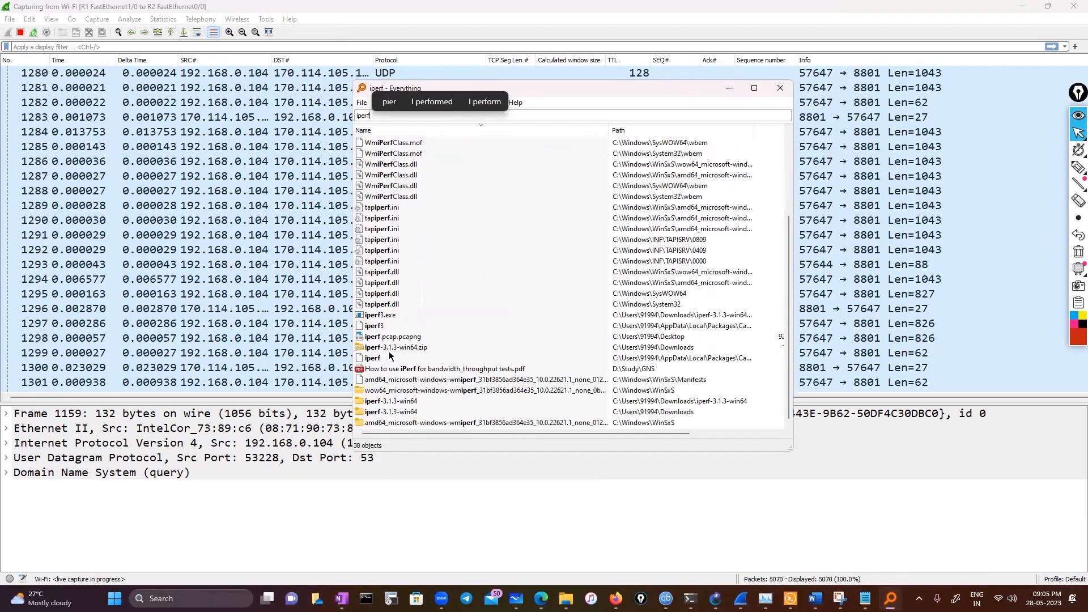
pyautogui.doubleClick(393, 401)
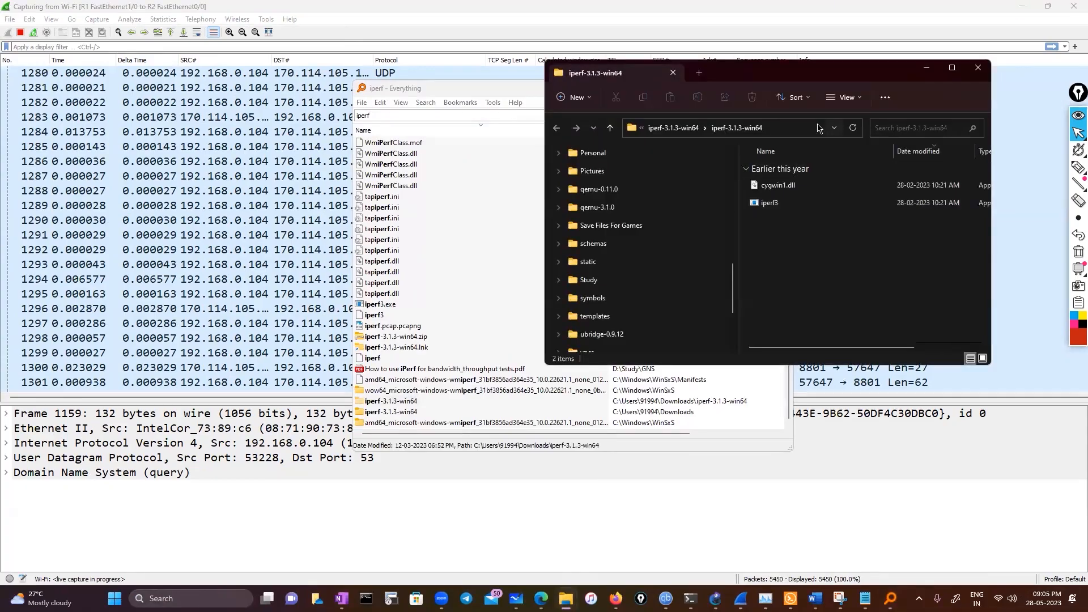
# Copy the iperf folder's path, followed by the full path of the iperf3 application
pyautogui.click(818, 128)
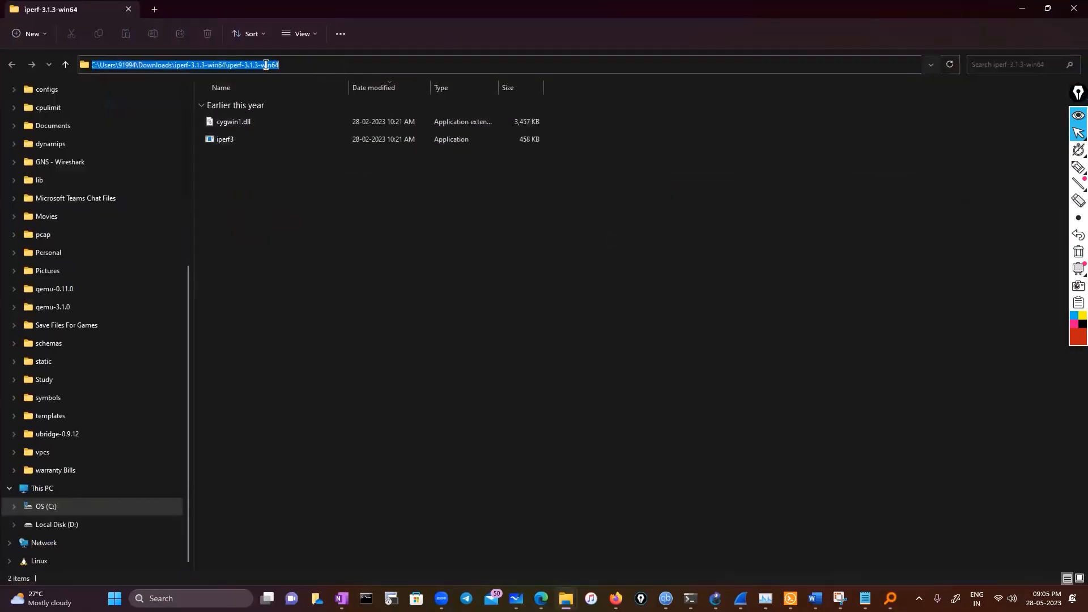
pyautogui.rightClick(266, 64)
pyautogui.click(292, 198)
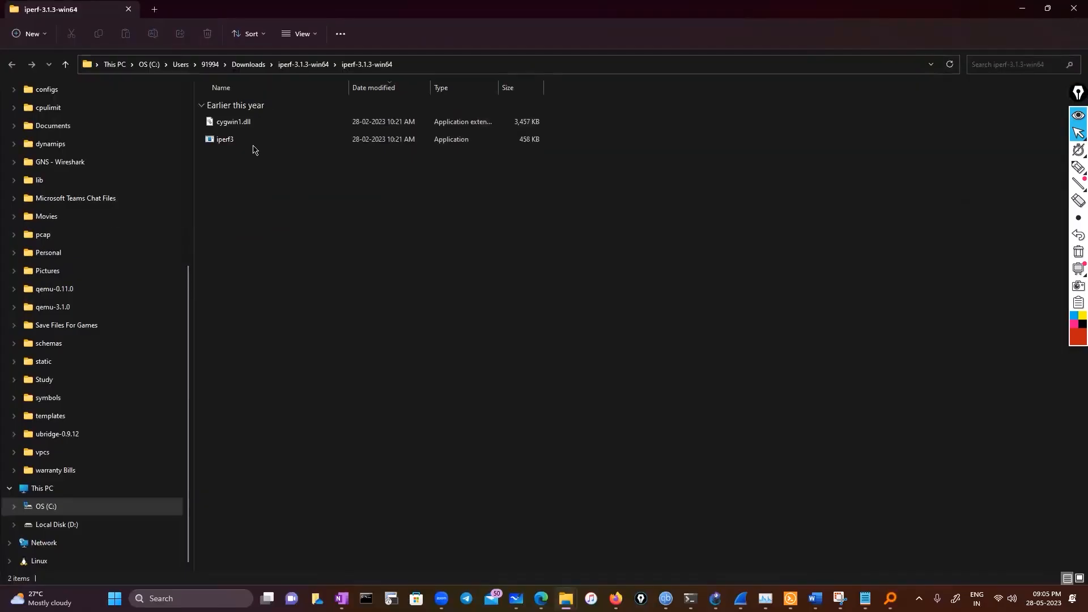
pyautogui.rightClick(253, 149)
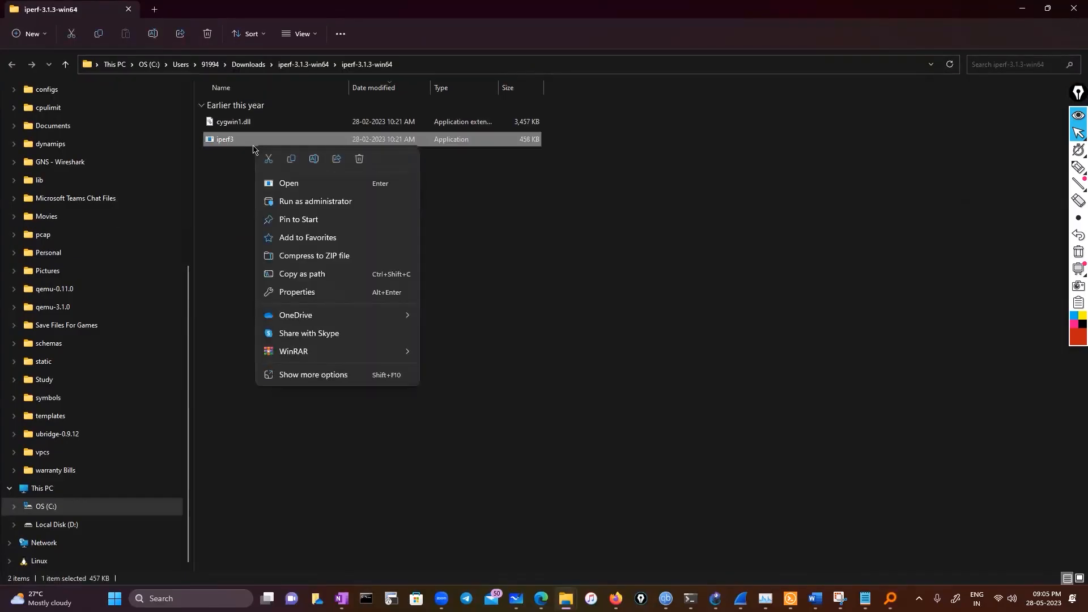
pyautogui.click(317, 274)
# Open a Windows PowerShell tab and try to change the directory to the copied iperf3.exe path
pyautogui.click(691, 599)
pyautogui.click(196, 57)
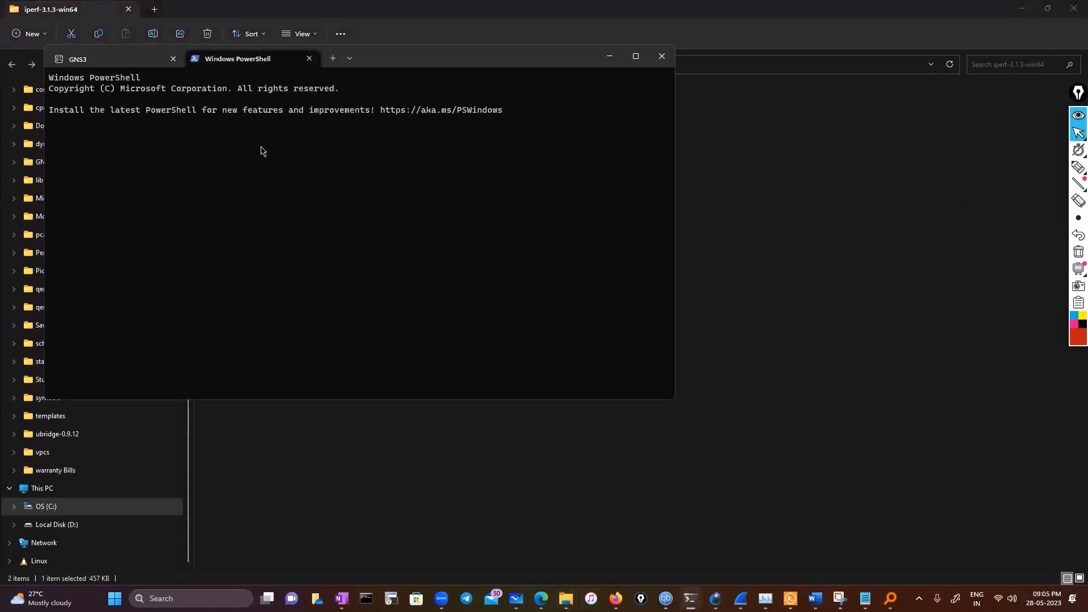
pyautogui.write('cd')
pyautogui.write('"C:\\Users\\91994\\Downloads\\iperf-3.1.3-win64\\iperf-3.1.3-win64\\iperf3.exe"')
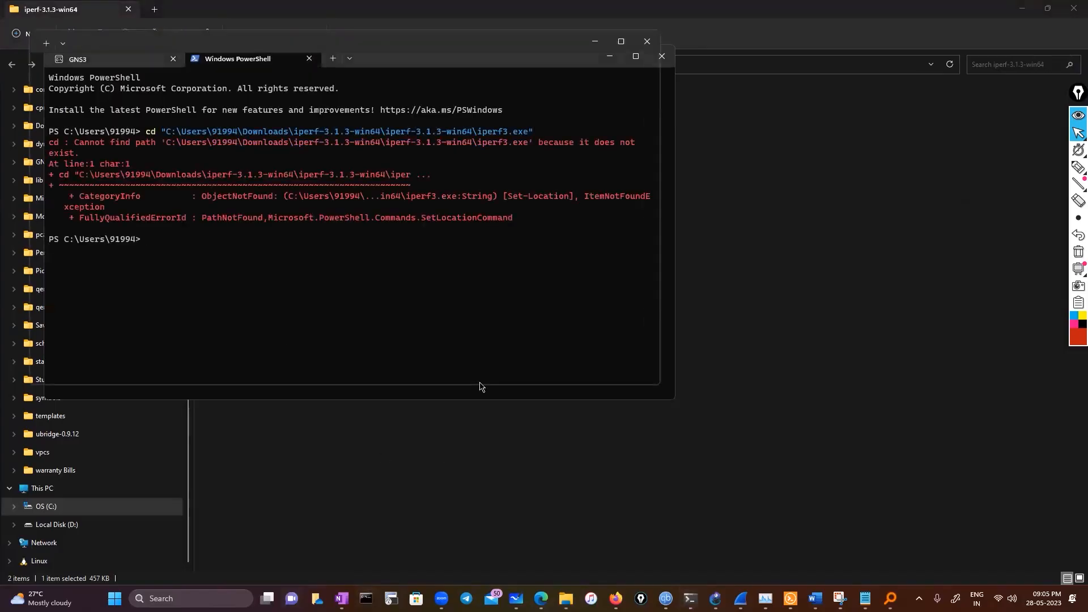
# Try to change the directory to the quoted iperf3.exe path in Command Prompt
pyautogui.write('cd')
pyautogui.write('"C:\\Users\\91994\\Downloads\\iperf-3.1.3-win64\\iperf-3.1.3-win64\\iperf3.exe"')
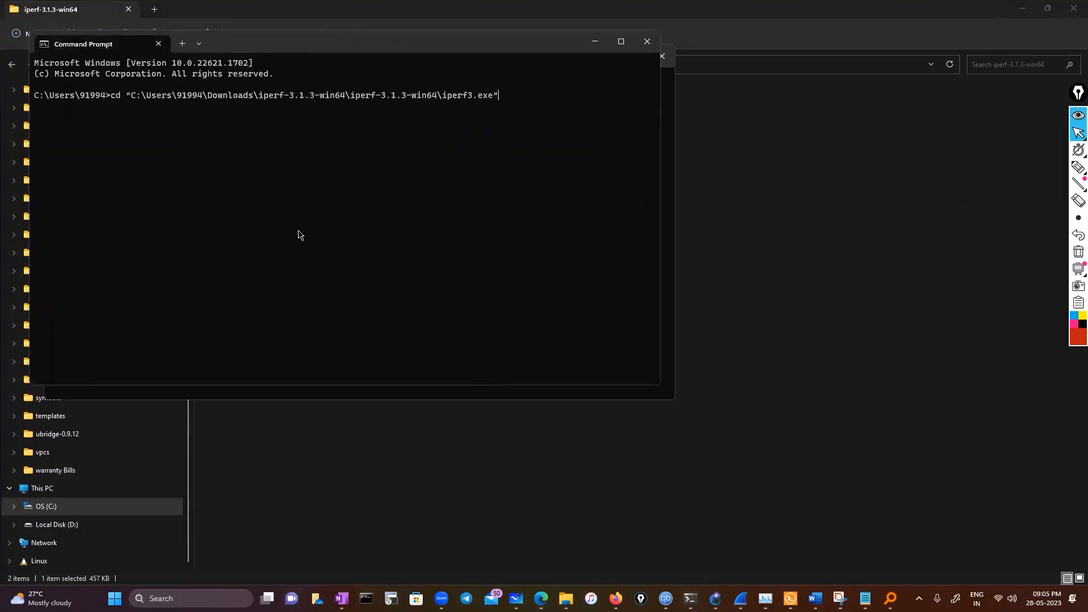
pyautogui.press('Return')
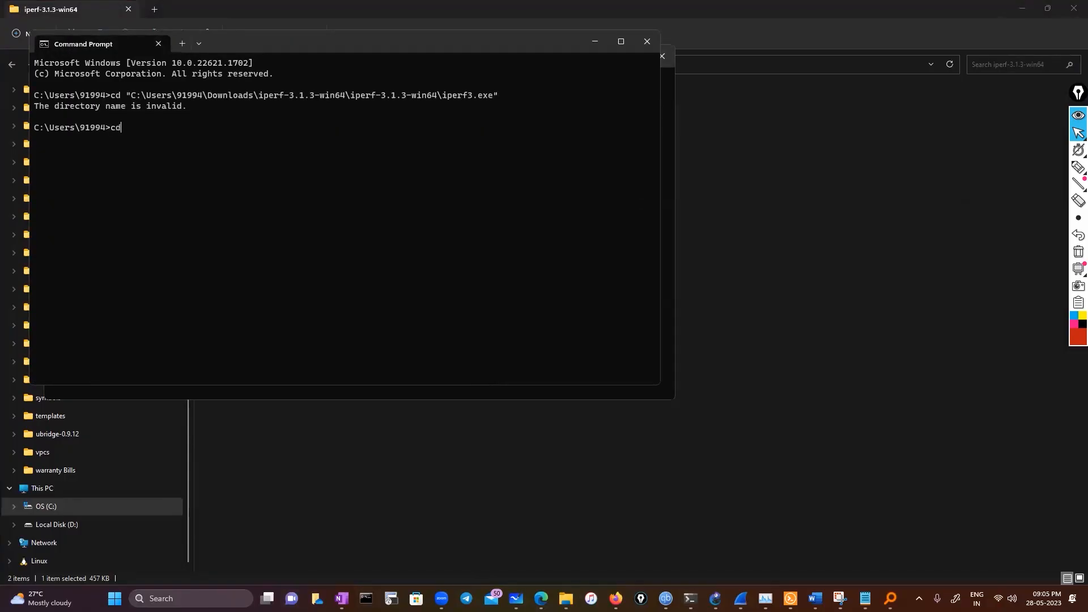
# Try the directory change again using the iperf3.exe path without quotation marks
pyautogui.moveTo(134, 100); pyautogui.dragTo(496, 98)
pyautogui.hotkey('ctrl', 'c')
pyautogui.hotkey('ctrl', 'v')
pyautogui.press('Return')
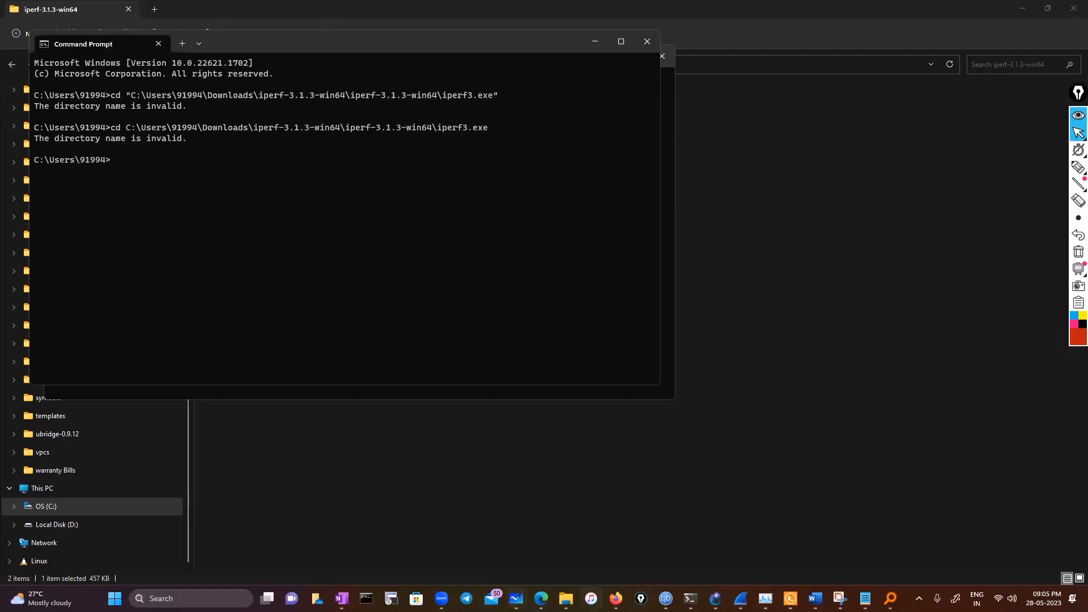
# Switch back to File Explorer and copy the path of the inner iperf-3.1.3-win64 folder
pyautogui.click(565, 599)
pyautogui.click(1013, 547)
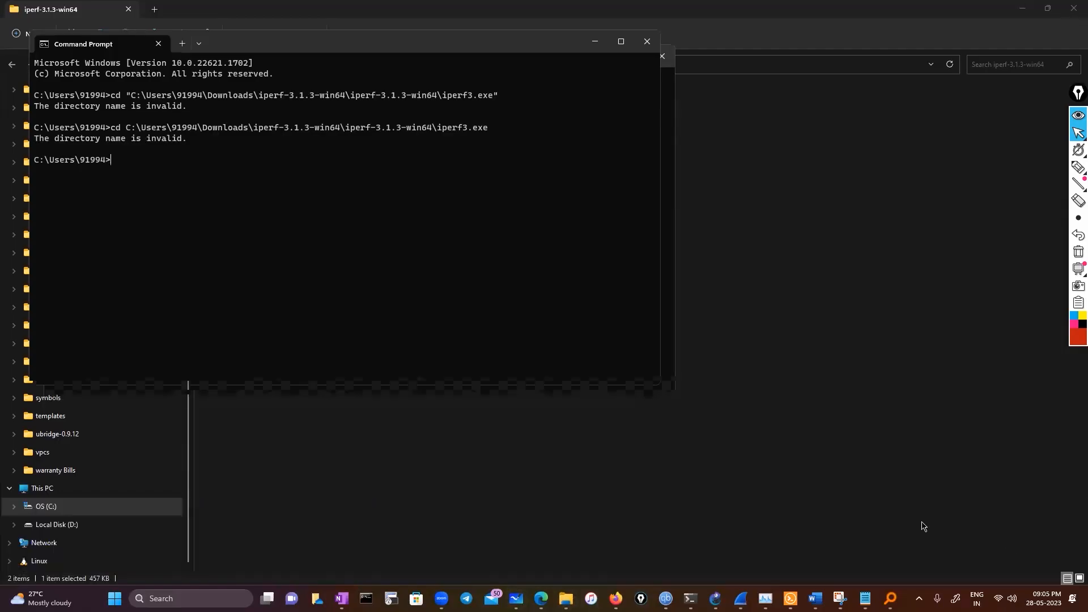
pyautogui.click(397, 65)
pyautogui.rightClick(203, 67)
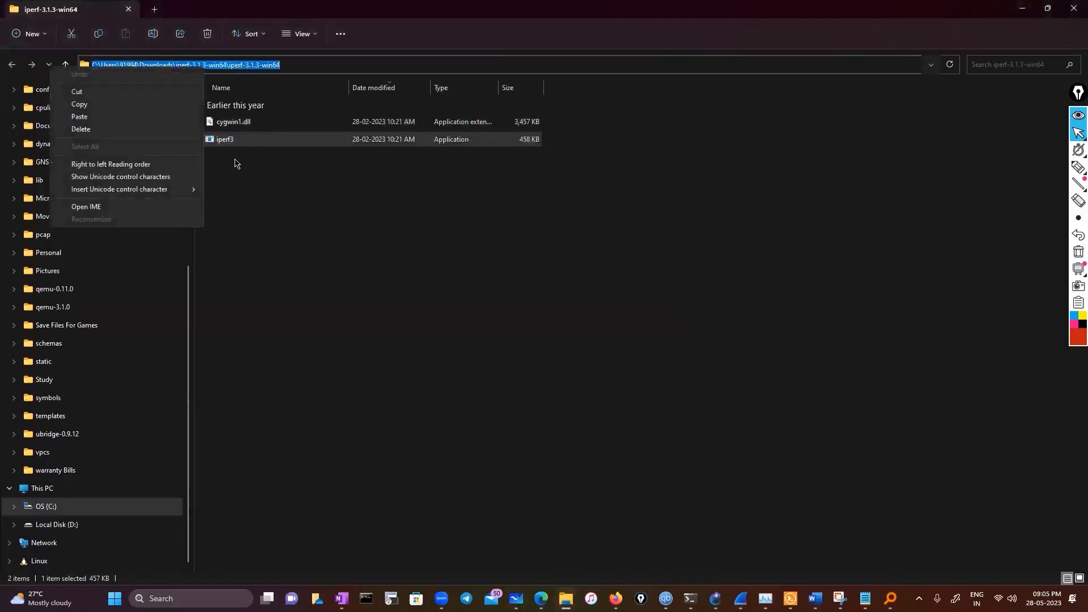
pyautogui.click(126, 104)
# Open a new Command Prompt and change the directory to the copied iperf-3.1.3-win64 folder path
pyautogui.moveTo(890, 598)
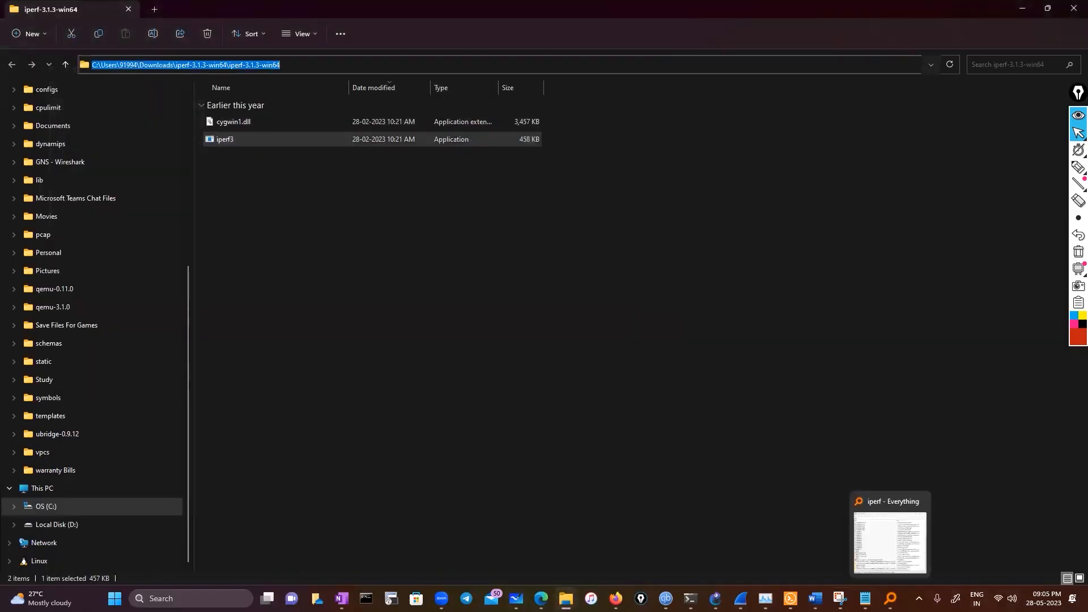
pyautogui.click(366, 599)
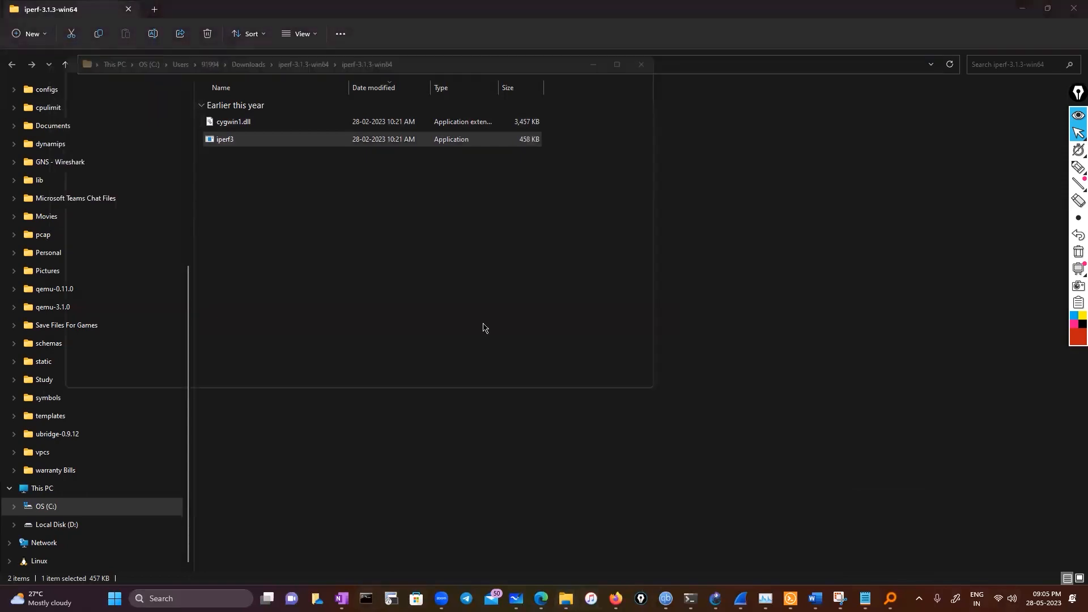
pyautogui.write('cd')
pyautogui.hotkey('ctrl', 'v')
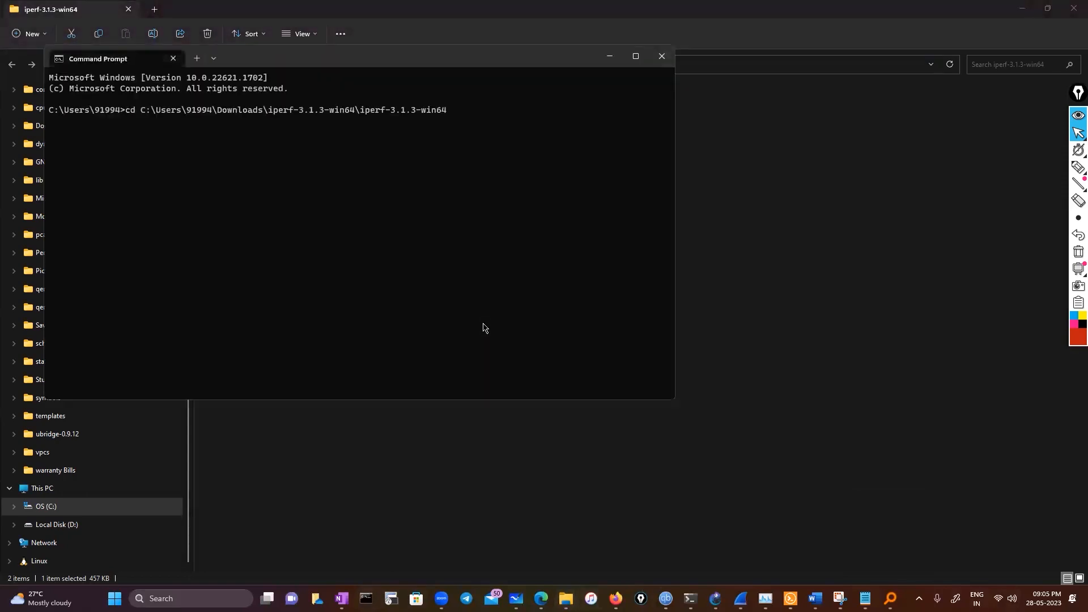
pyautogui.press('Return')
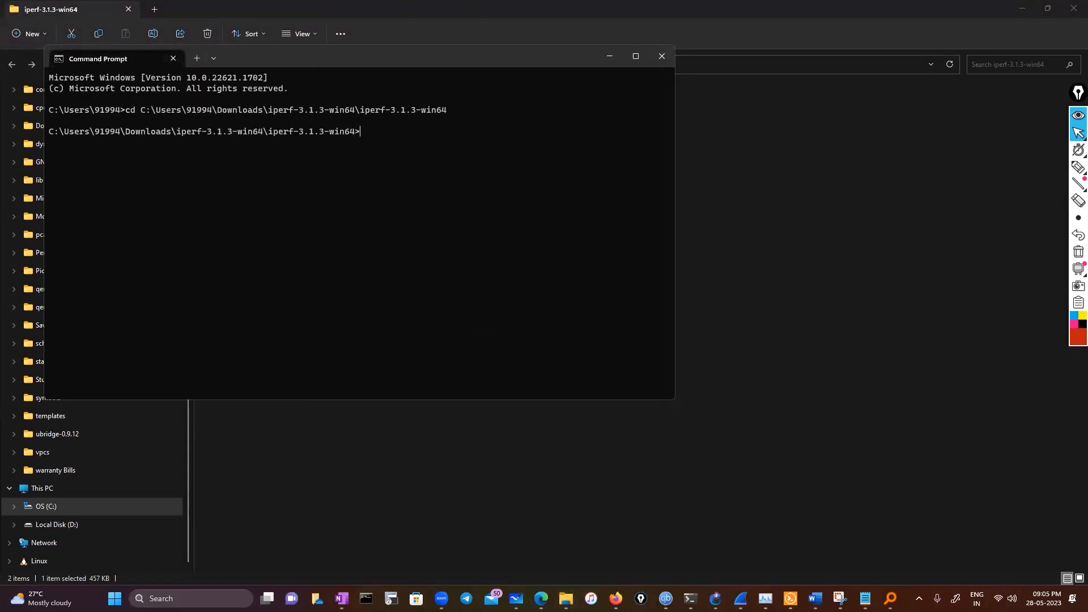
# List the iperf folder's contents with dir and enter iperf3.exe at the prompt
pyautogui.write('dir')
pyautogui.press('Return')
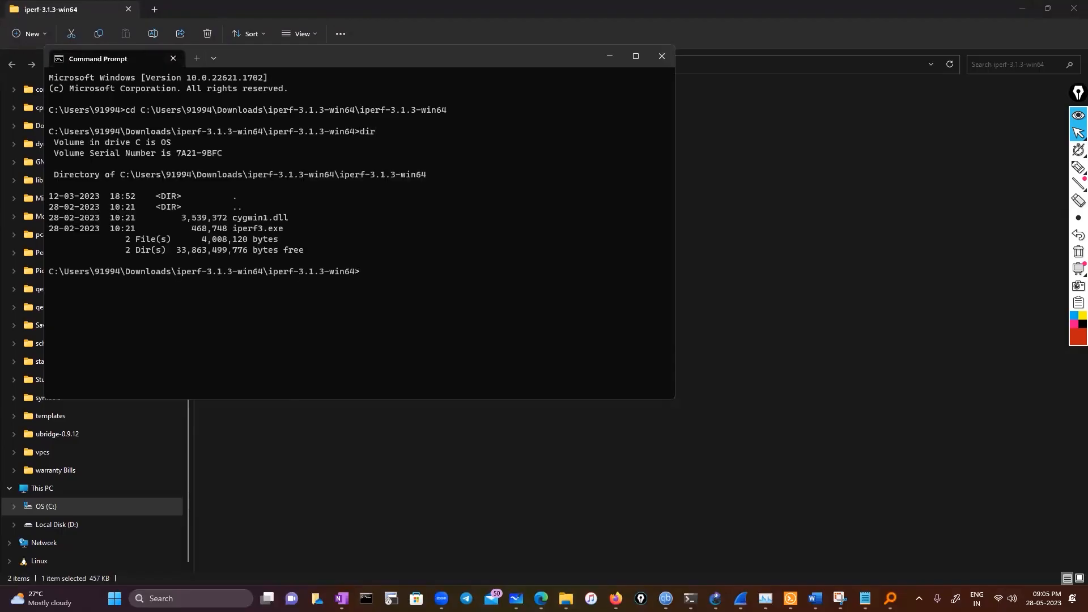
pyautogui.write('iperf3.exe -c')
# Switch to Firefox, look up iperf in a new tab and open the Public iPerf3 servers page at its Asia list
pyautogui.click(616, 598)
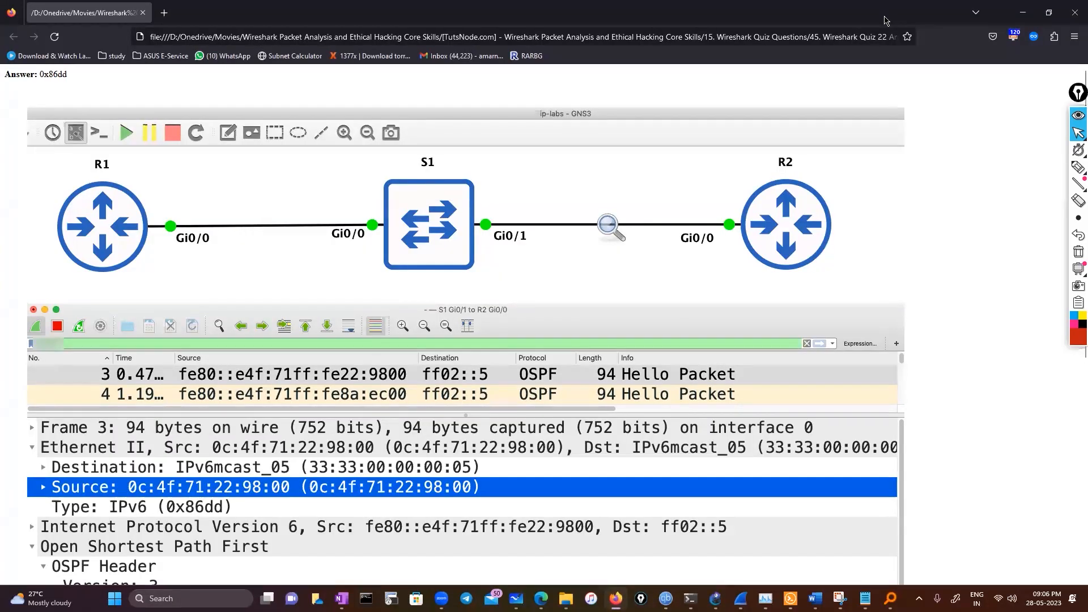
pyautogui.moveTo(464, 142); pyautogui.dragTo(465, 135)
pyautogui.click(469, 132)
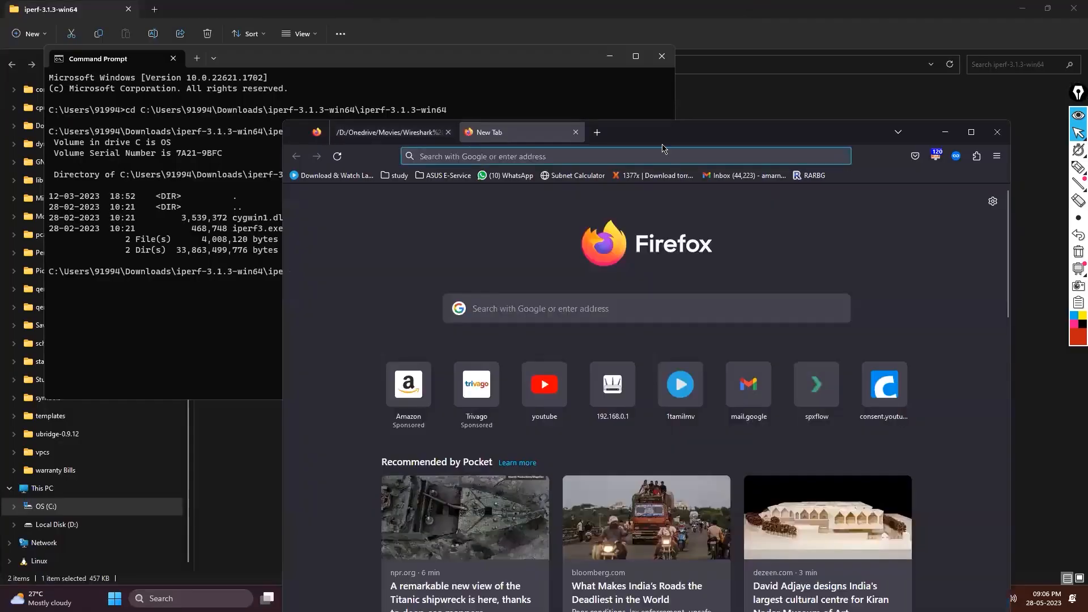
pyautogui.click(970, 132)
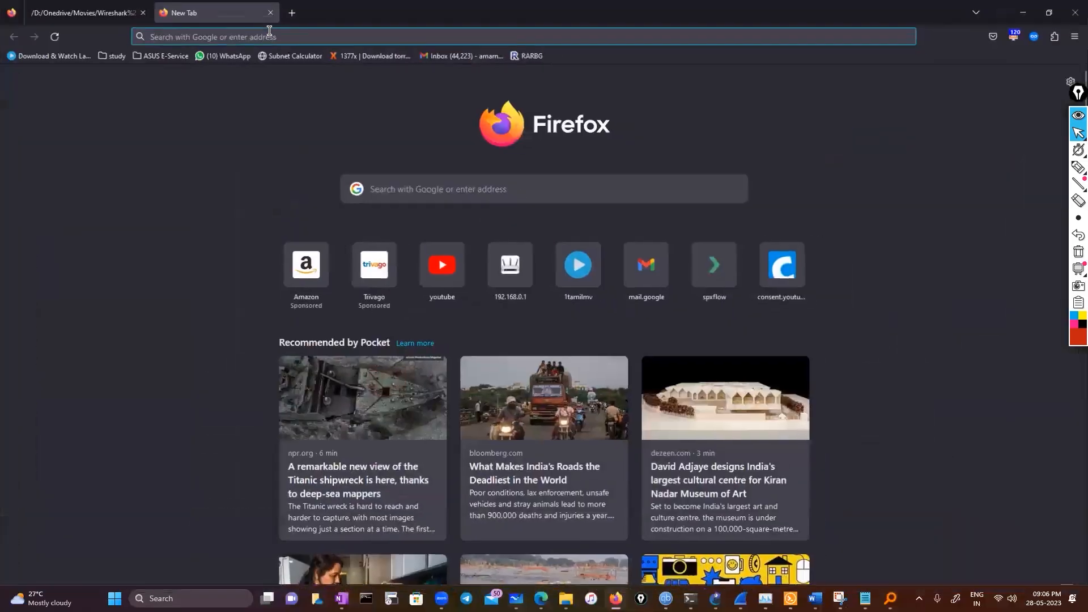
pyautogui.click(270, 31)
pyautogui.write('iperf')
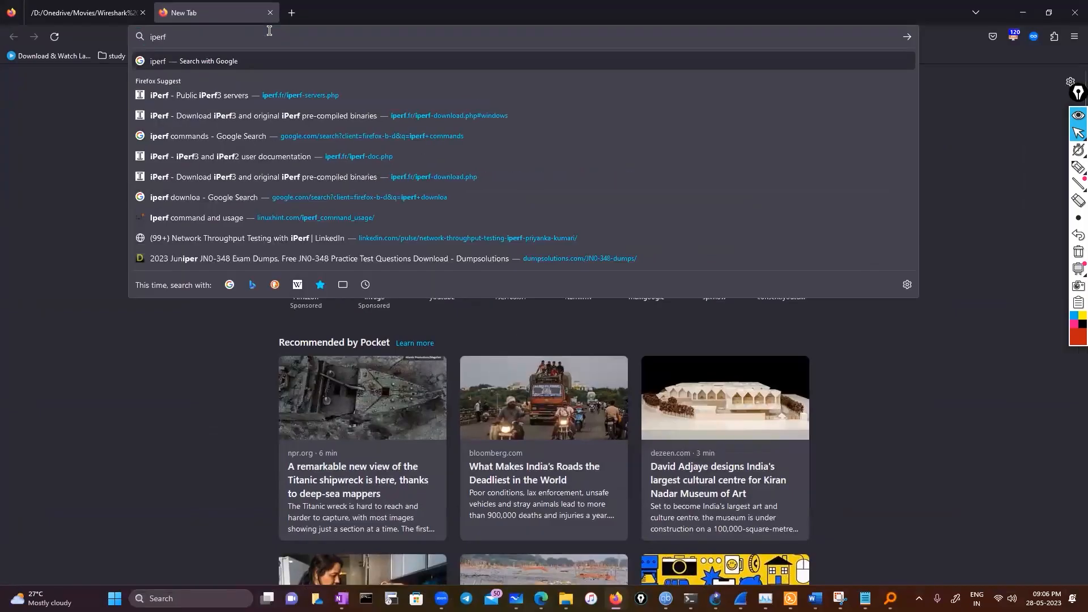
pyautogui.click(255, 138)
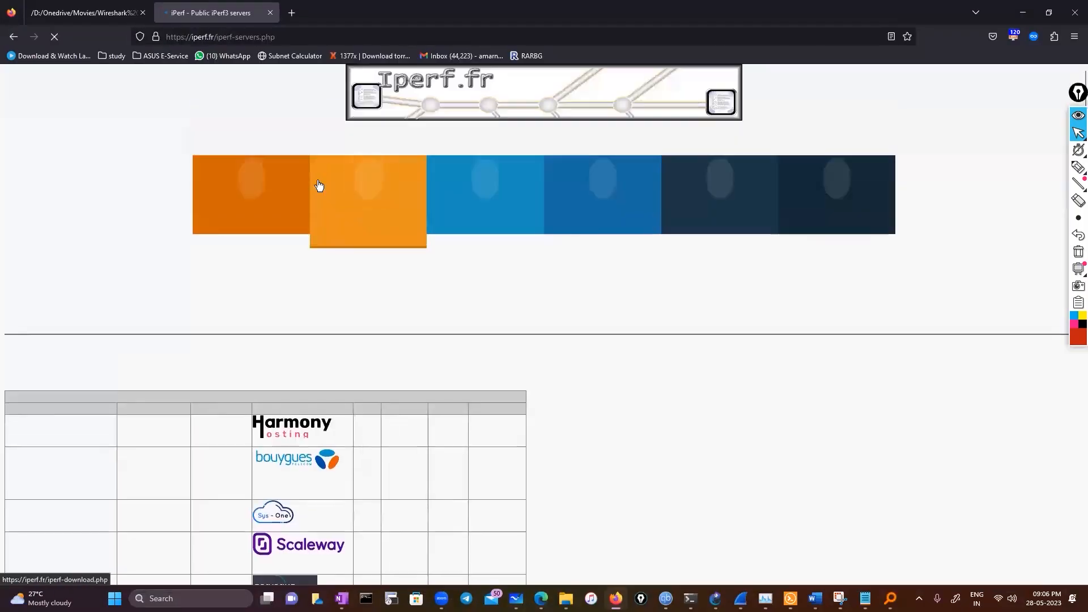
pyautogui.scroll(-10, 237, 446)
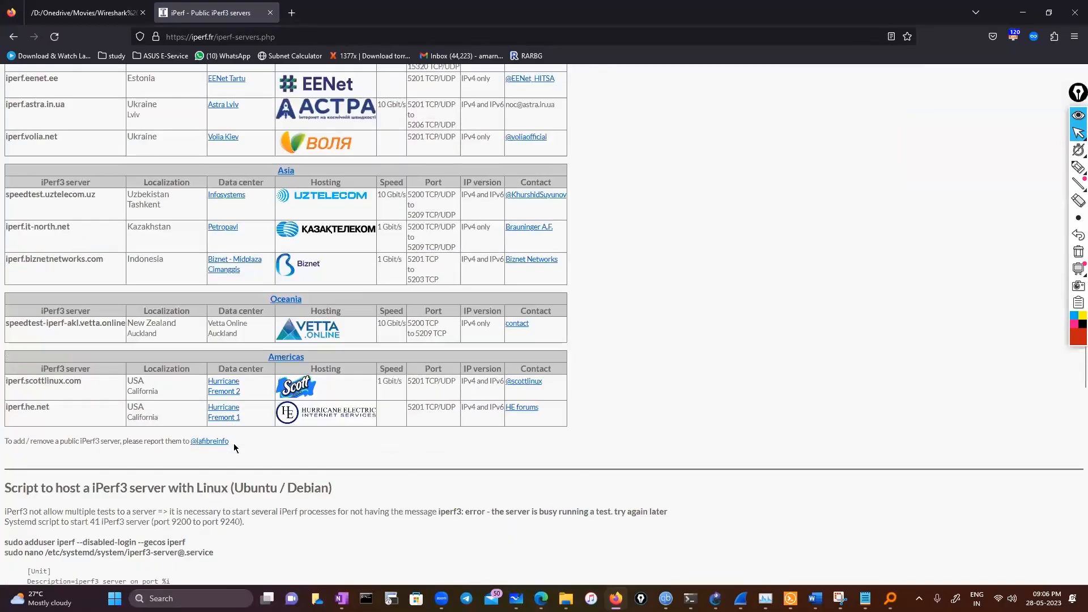
# Copy the Indonesian server address iperf.biznetnetworks.com from the Asia list
pyautogui.moveTo(106, 261); pyautogui.dragTo(3, 261)
pyautogui.rightClick(44, 260)
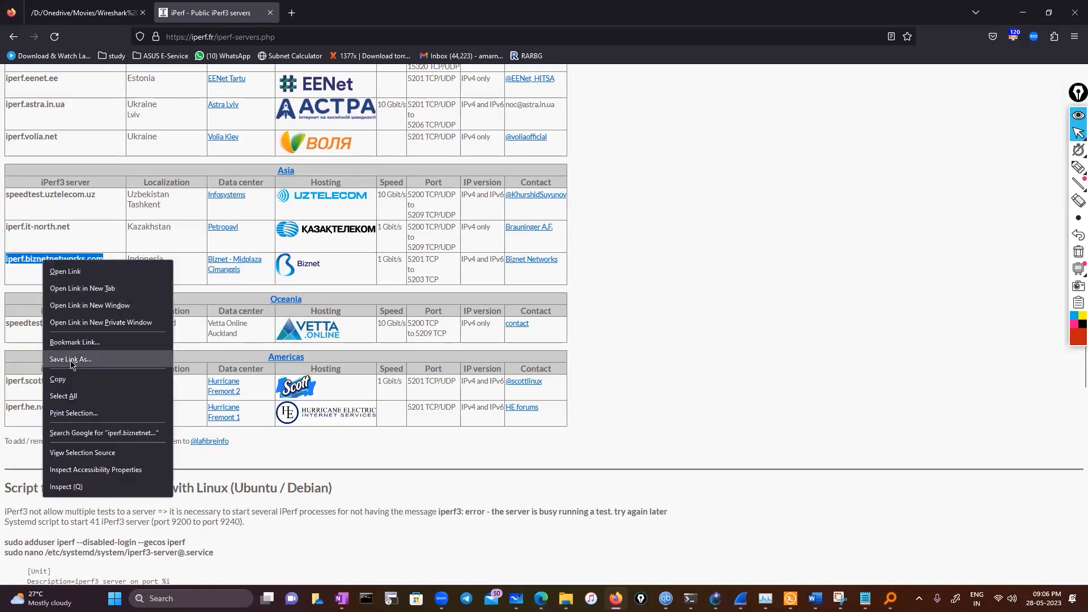
pyautogui.click(62, 379)
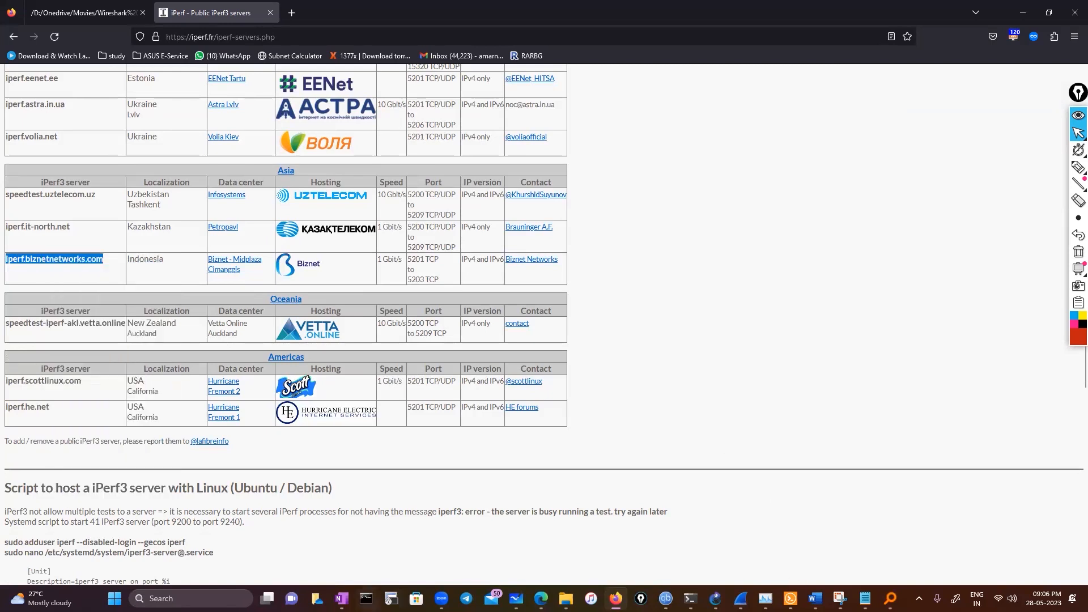
pyautogui.click(367, 598)
pyautogui.hotkey('ctrl', 'v')
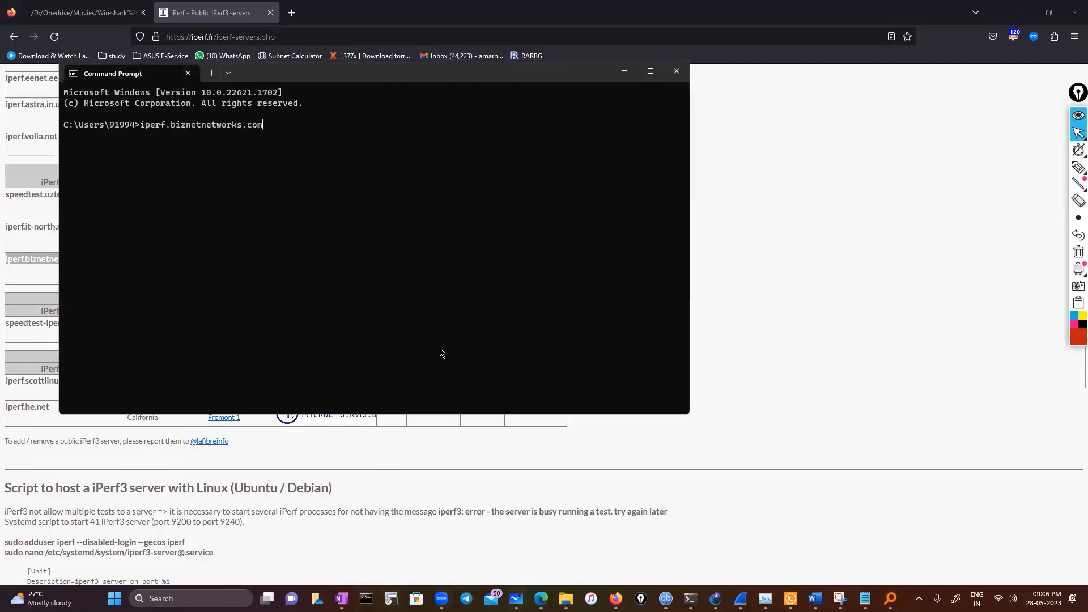
pyautogui.moveTo(690, 598)
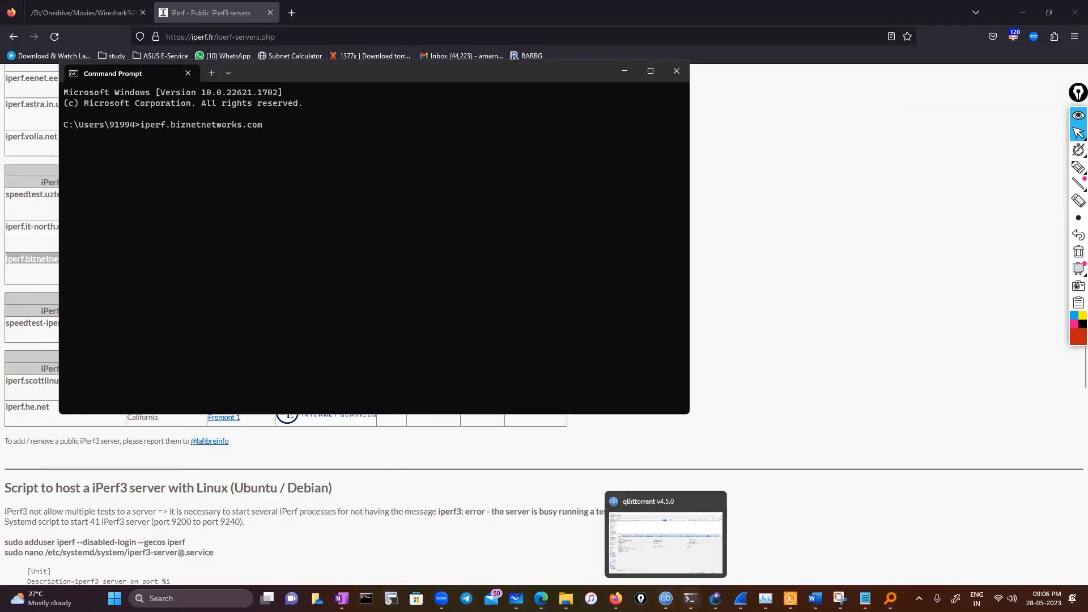
pyautogui.click(839, 548)
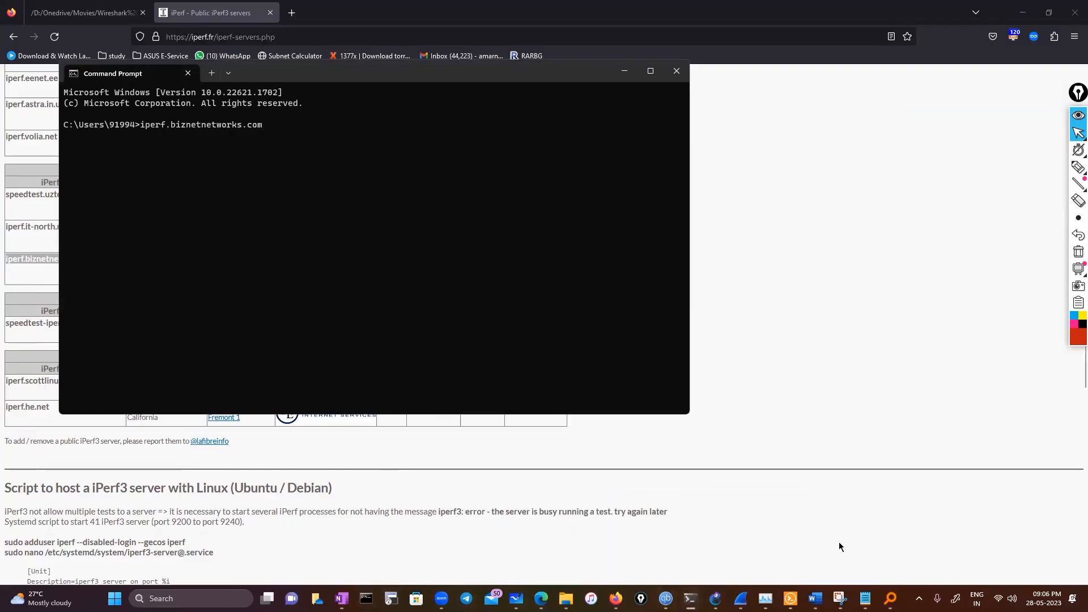
# Switch to the Command Prompt in the iperf folder, run iperf3.exe -c iperf.biznetnetworks.com and maximize the window
pyautogui.moveTo(691, 598)
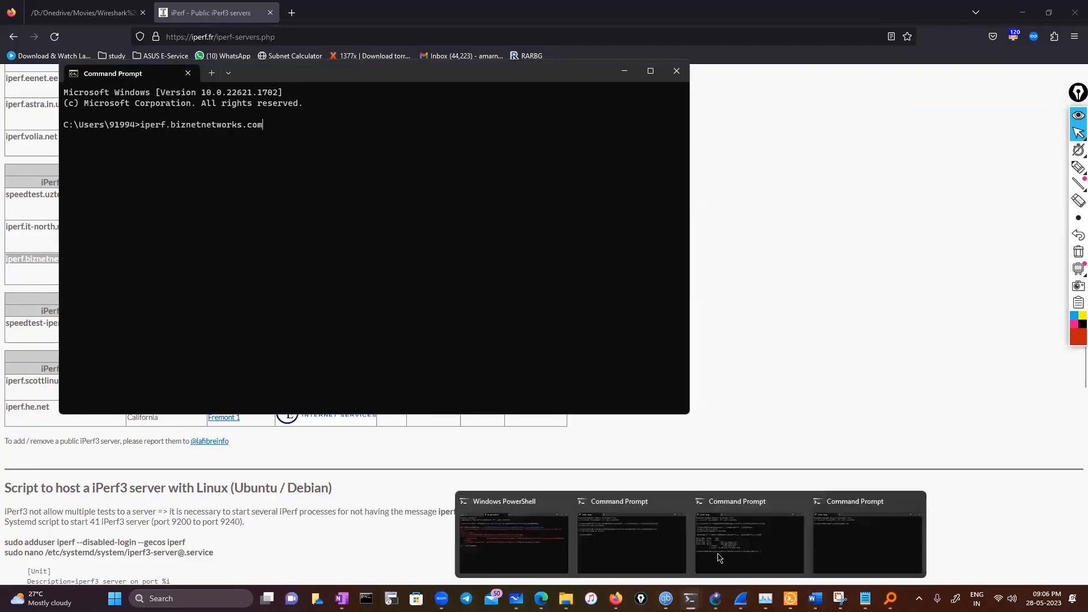
pyautogui.click(718, 555)
pyautogui.hotkey('ctrl', 'v')
pyautogui.press('Return')
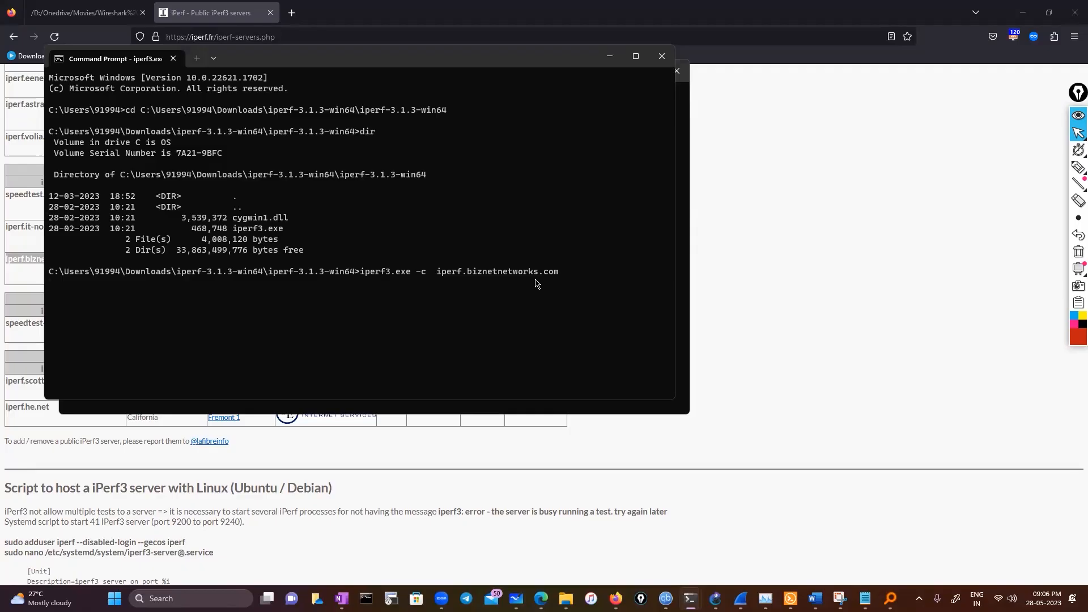
pyautogui.click(635, 55)
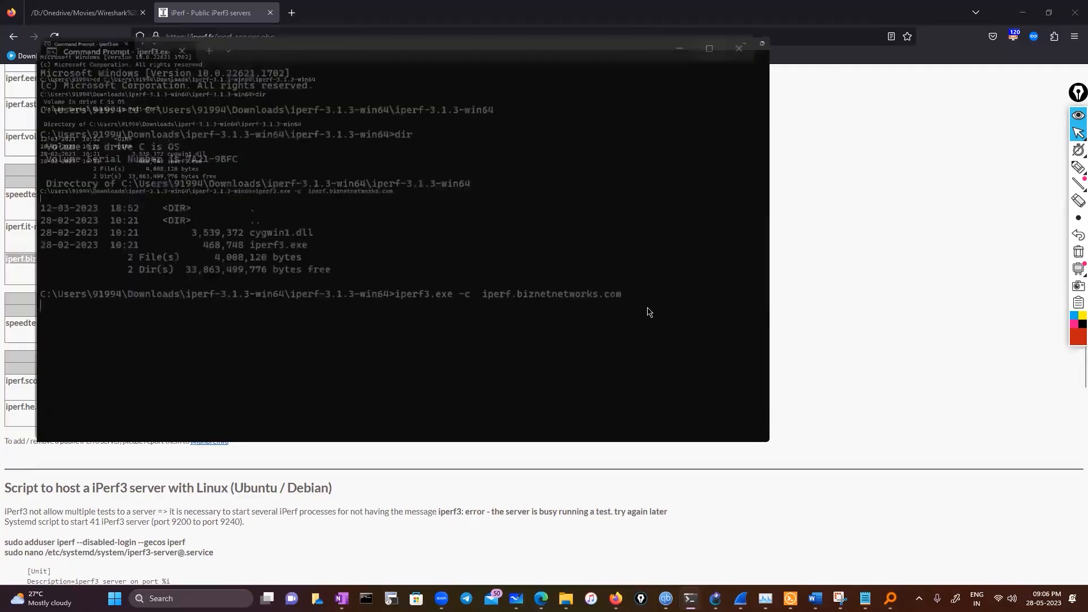
# Interrupt the running iperf3 test and rerun the same client command against iperf.biznetnetworks.com
pyautogui.hotkey('ctrl', 'c')
pyautogui.press('Return')
pyautogui.press('Return')
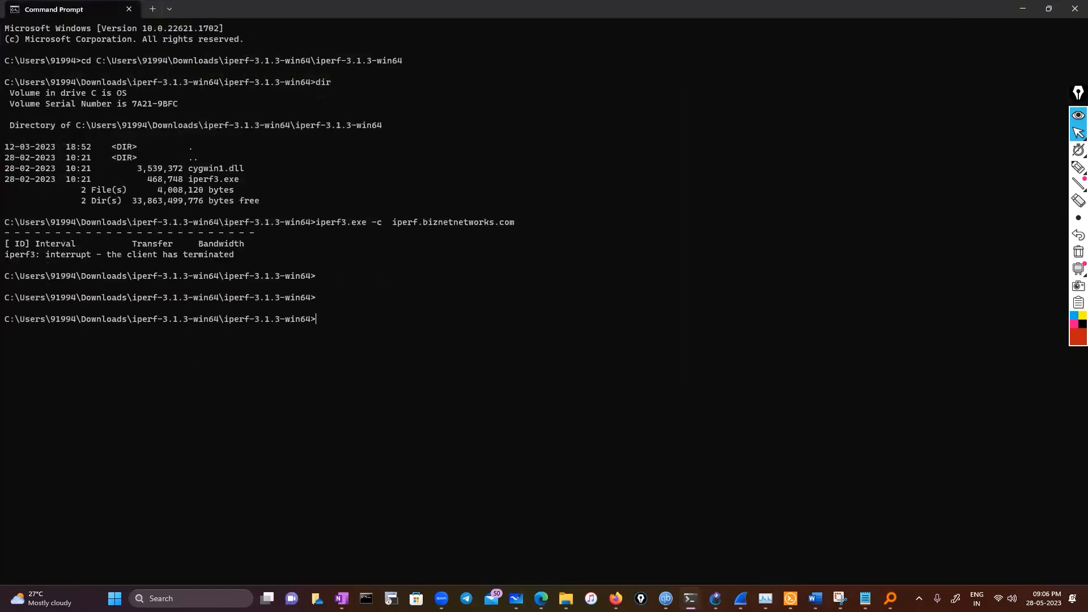
pyautogui.press('Up')
pyautogui.press('Return')
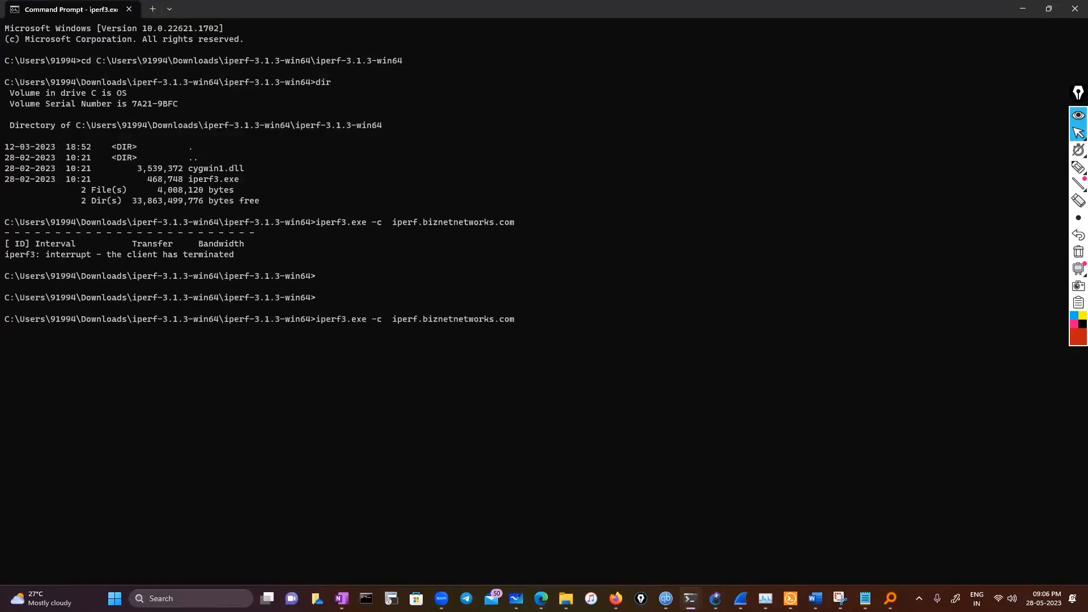
# Switch to Wireshark's live Wi-Fi capture, auto-scroll to the newest packets to check the traffic, and return to the Command Prompt
pyautogui.moveTo(740, 599)
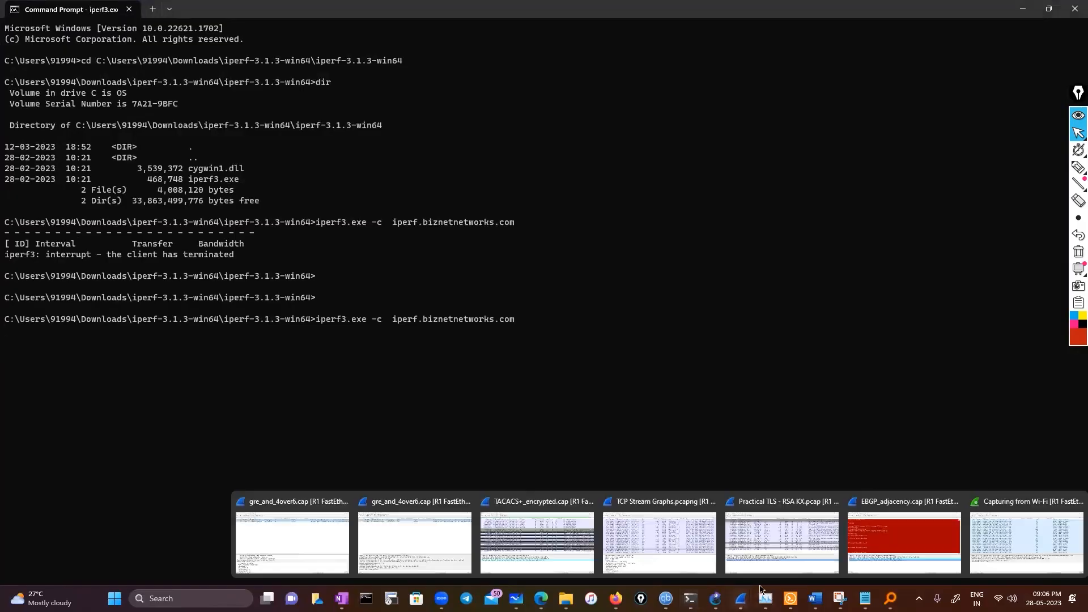
pyautogui.click(989, 547)
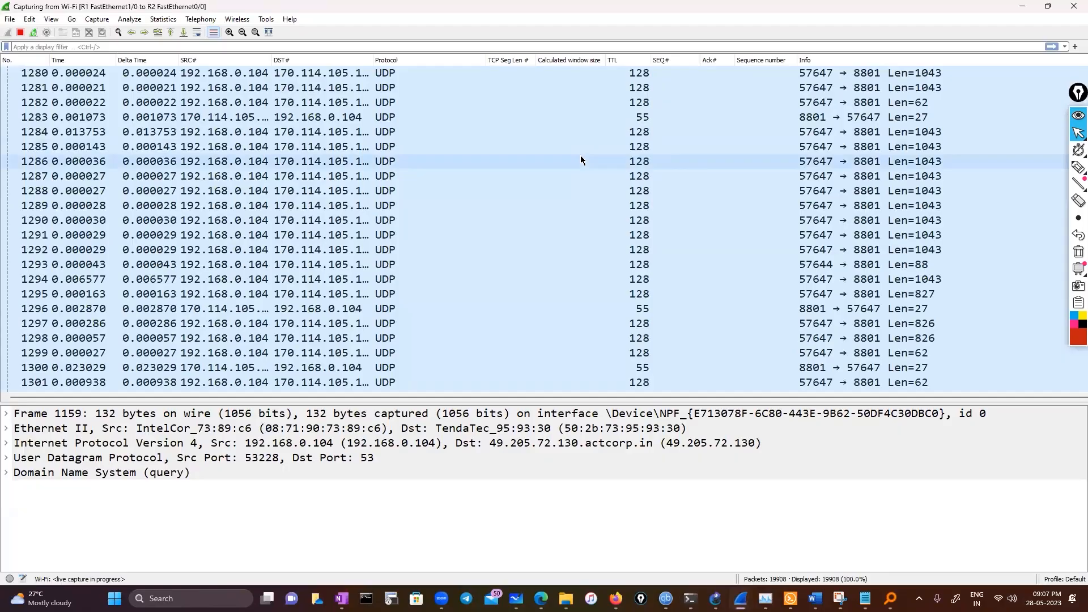
pyautogui.click(196, 32)
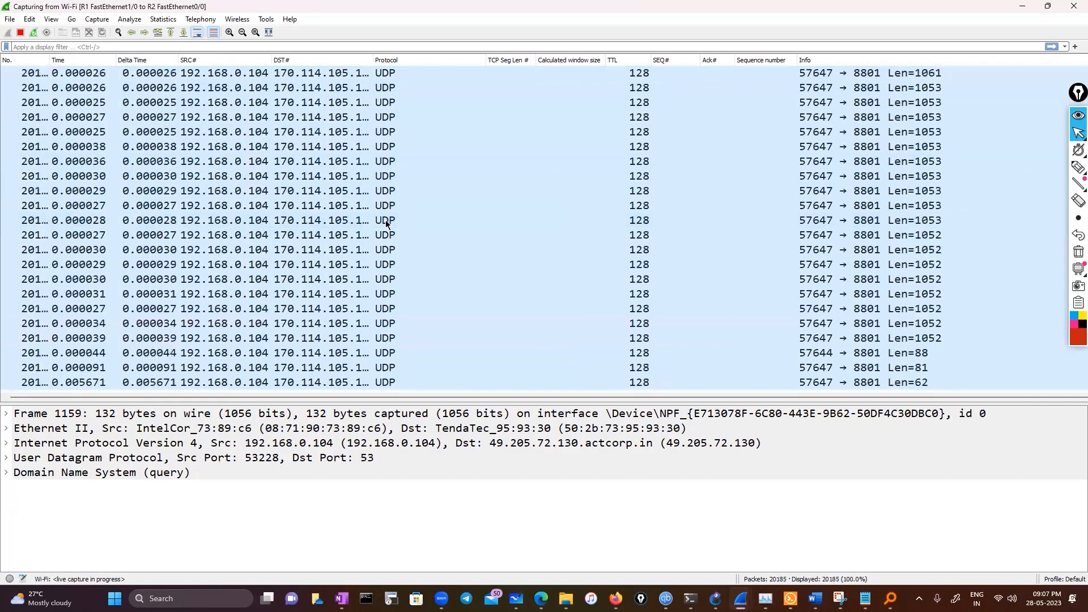
pyautogui.click(1049, 6)
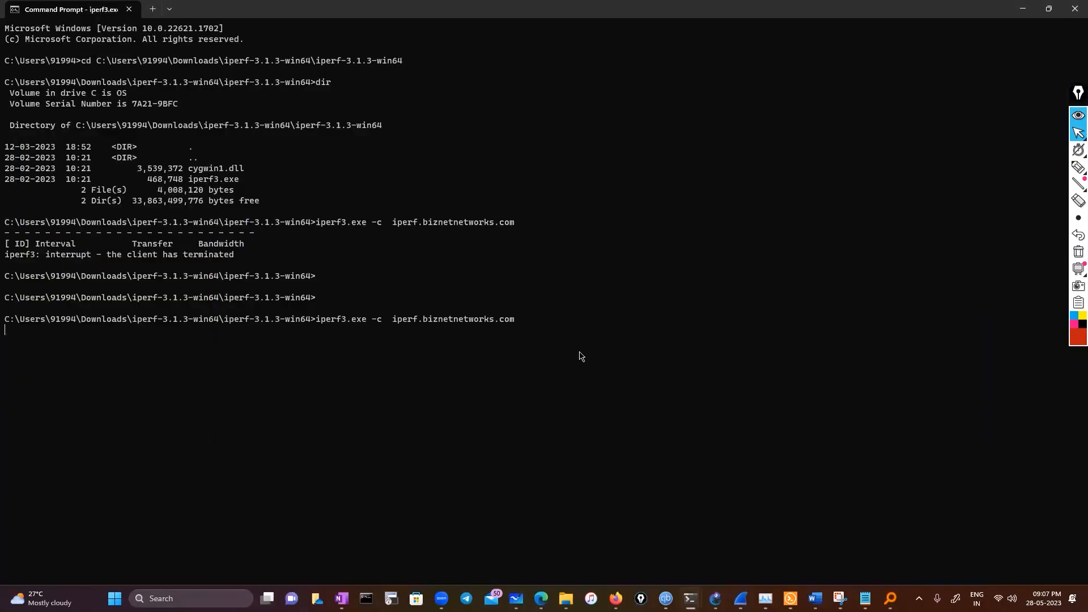
# Interrupt the iperf3 test and ping iperf.biznetnetworks.com to check whether the server is reachable
pyautogui.hotkey('ctrl', 'c')
pyautogui.press('Return')
pyautogui.press('Return')
pyautogui.write('pin')
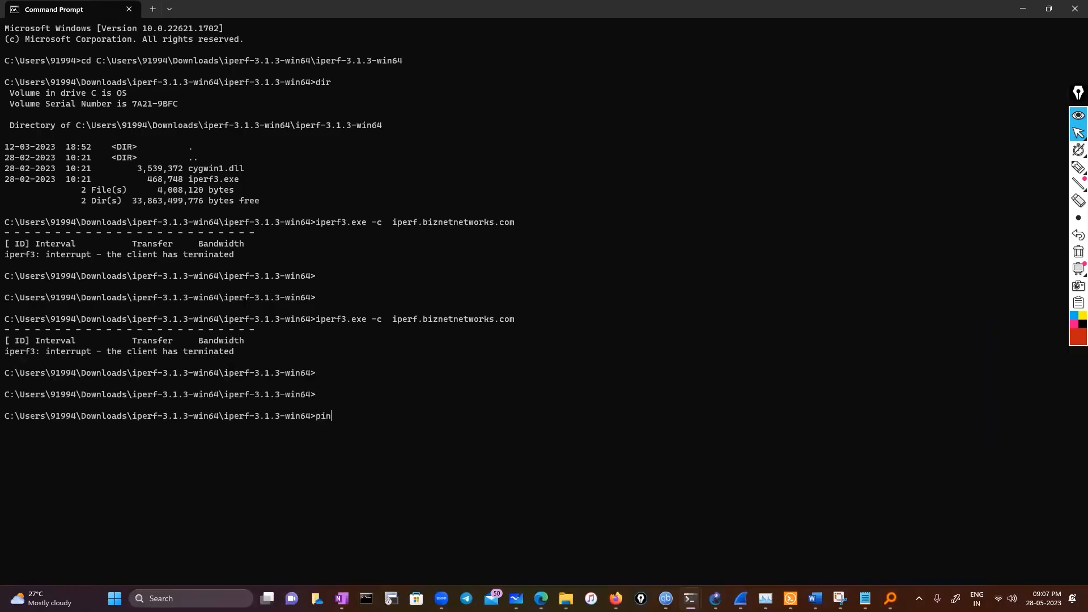
pyautogui.write('g')
pyautogui.moveTo(392, 322); pyautogui.dragTo(511, 323)
pyautogui.hotkey('ctrl', 'c')
pyautogui.hotkey('ctrl', 'v')
pyautogui.press('Return')
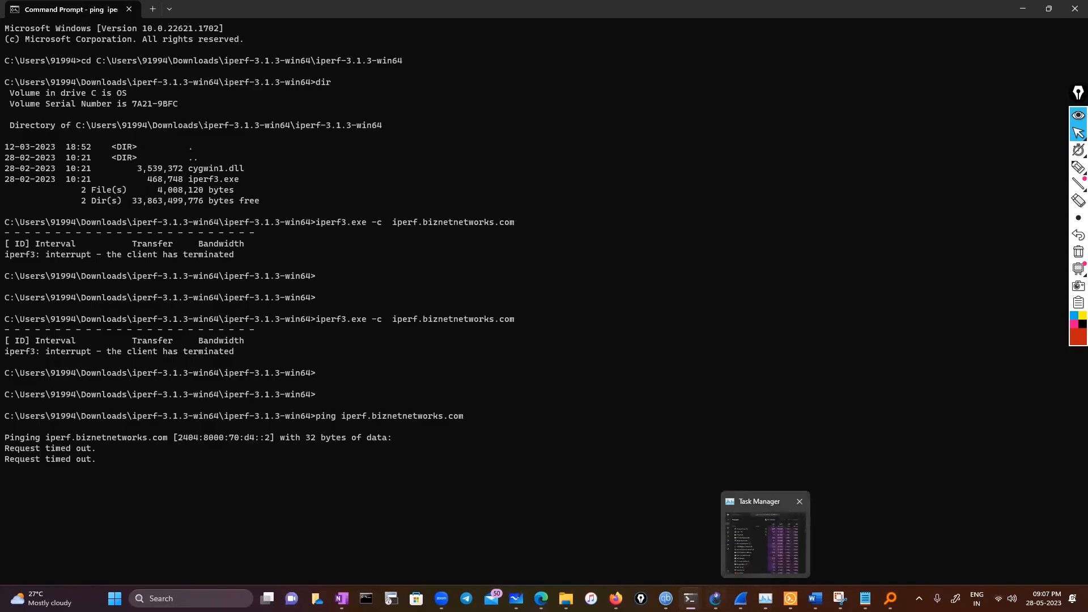
# Check the Indonesian server's port range on the iPerf page in Firefox and try to ping iperf.biznetnetworks.com with -p 5203
pyautogui.moveTo(690, 599)
pyautogui.click(616, 598)
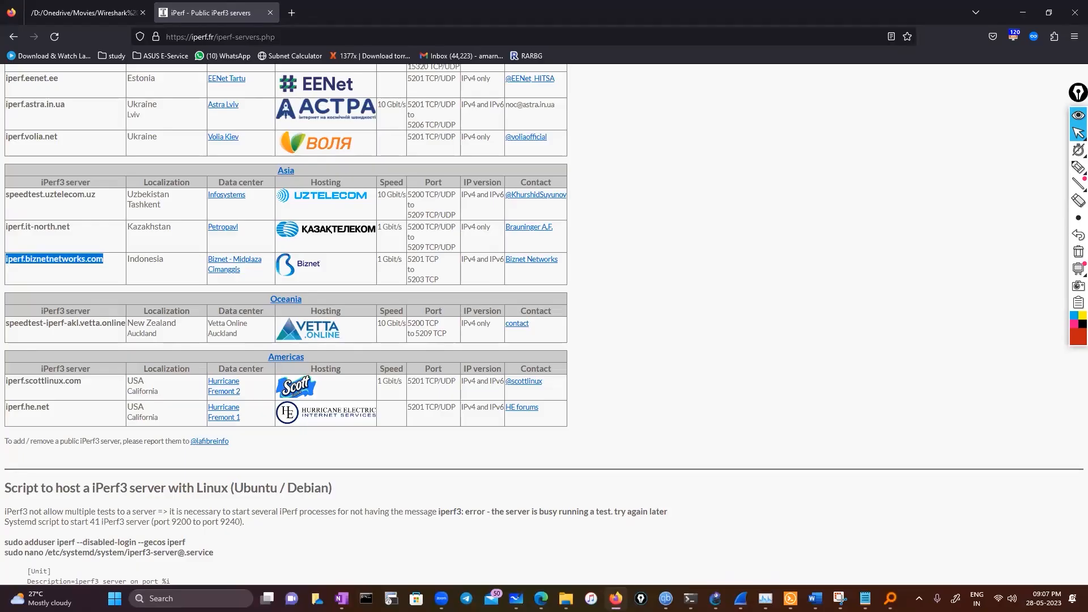
pyautogui.hotkey('alt', 'Tab')
pyautogui.press('Return')
pyautogui.press('Up')
pyautogui.write('-p')
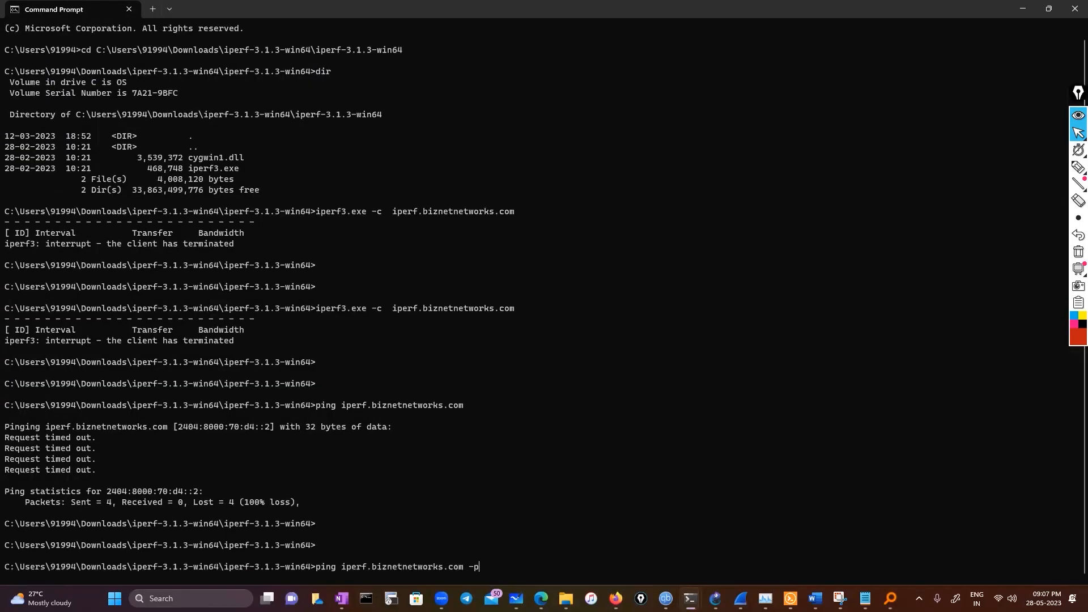
pyautogui.write(' 5203')
pyautogui.press('Return')
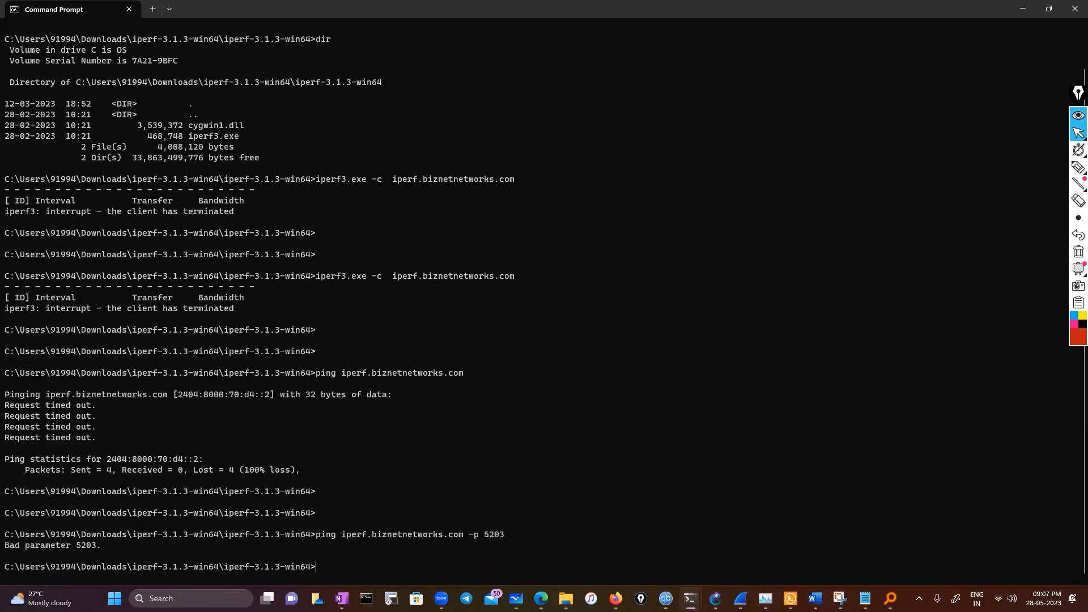
# Recheck the server's ports in Firefox and try the ping again with -p 5201
pyautogui.press('Up')
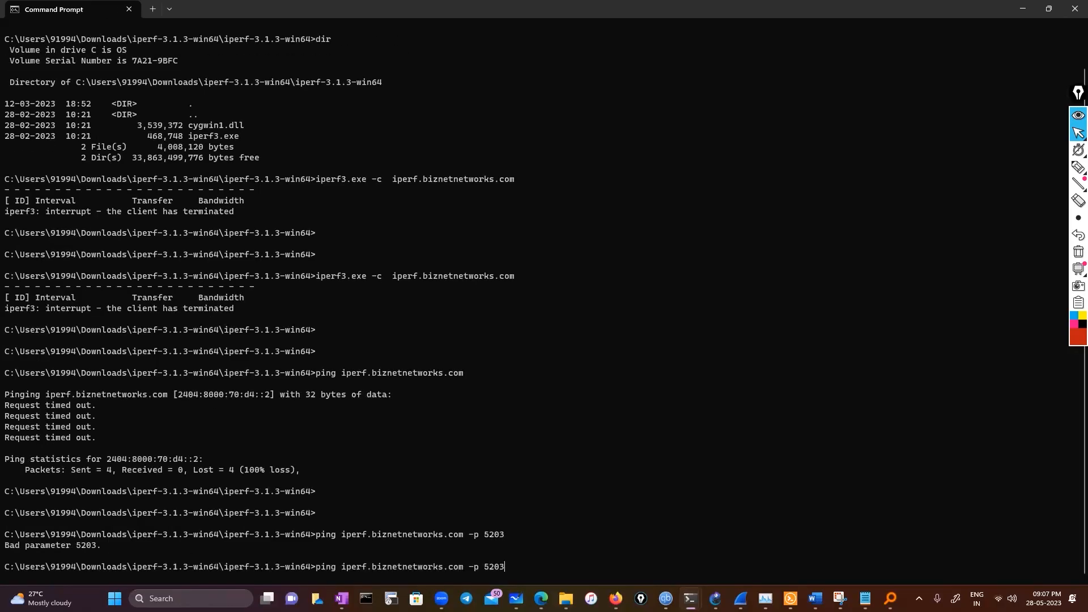
pyautogui.hotkey('alt', 'Tab')
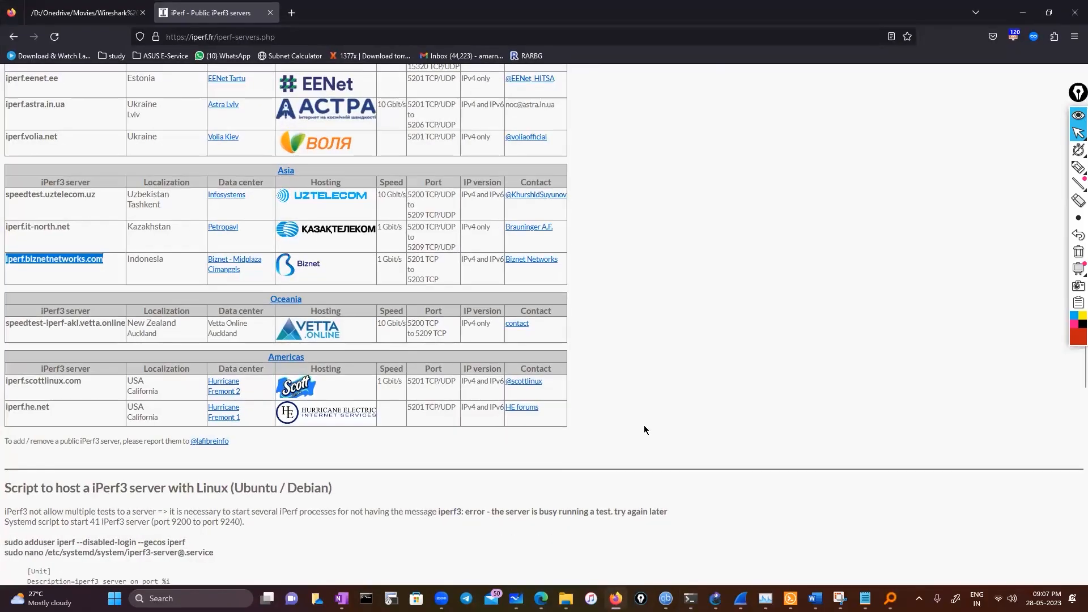
pyautogui.hotkey('alt', 'Tab')
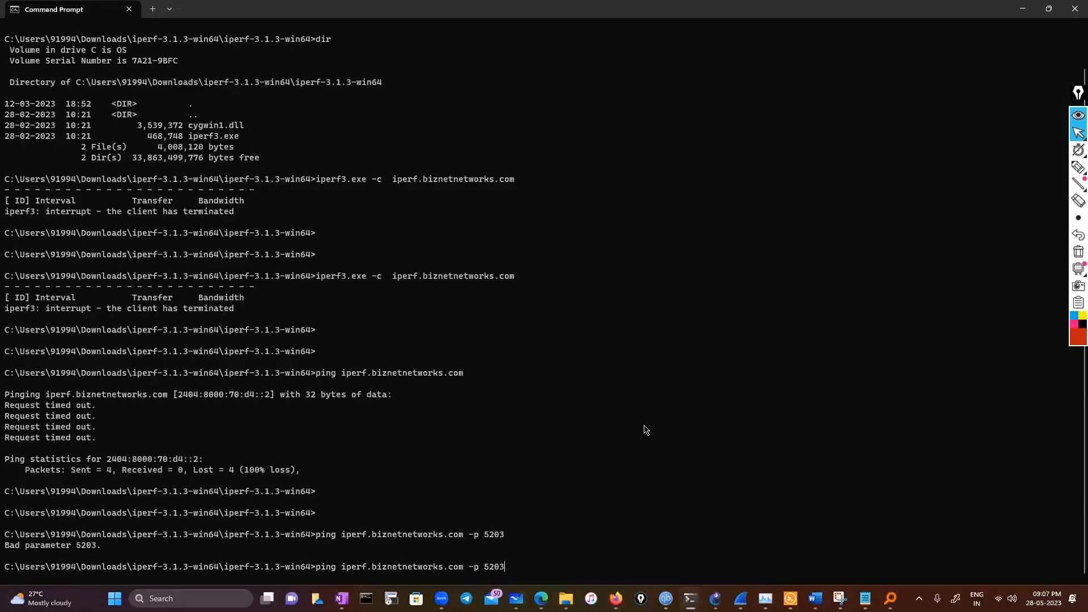
pyautogui.press('BackSpace')
pyautogui.write('1')
pyautogui.press('Return')
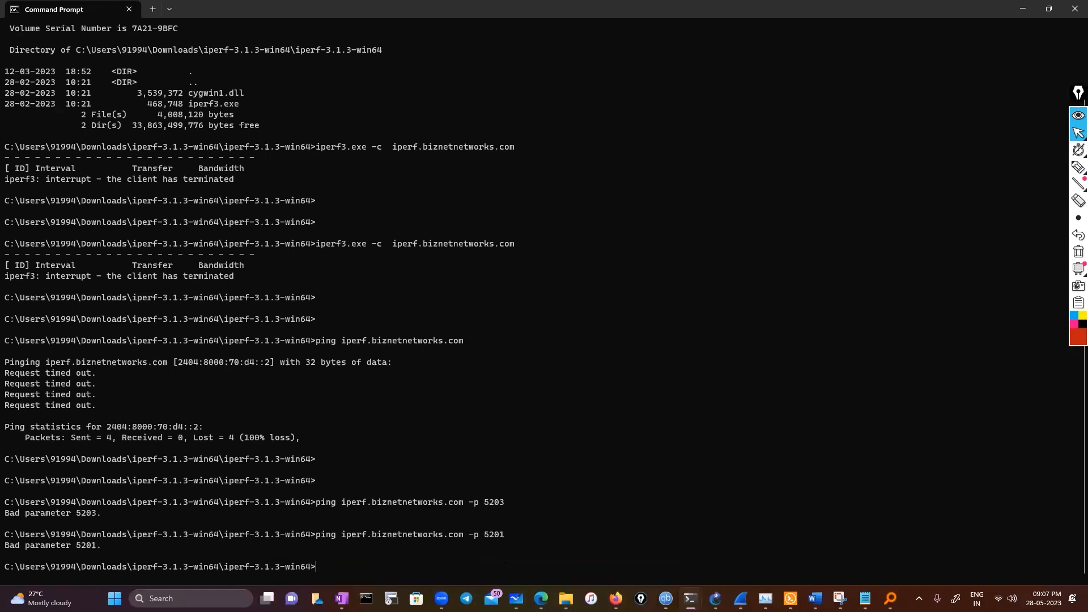
# Try to ping iperf.biznetnetworks.com with the uppercase option -P 5203
pyautogui.press('Up')
pyautogui.press('BackSpace')
pyautogui.press('BackSpace')
pyautogui.press('BackSpace')
pyautogui.press('BackSpace')
pyautogui.press('BackSpace')
pyautogui.press('BackSpace')
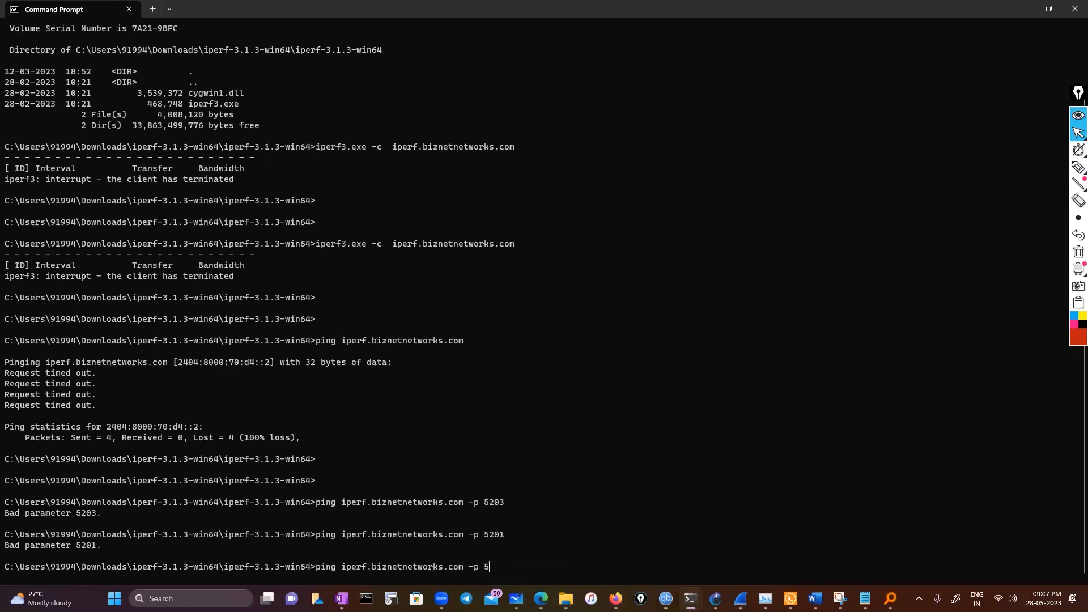
pyautogui.press('BackSpace')
pyautogui.write('_P')
pyautogui.press('BackSpace')
pyautogui.press('BackSpace')
pyautogui.write('-p')
pyautogui.press('BackSpace')
pyautogui.write('P 5203')
pyautogui.press('Return')
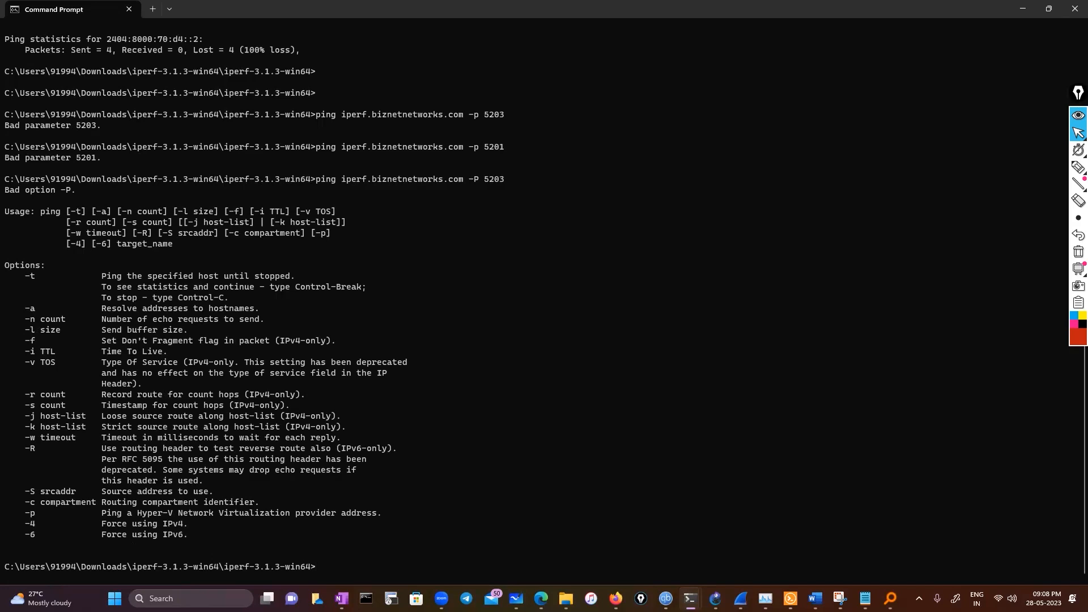
# Recall the earlier command iperf3.exe -c iperf.biznetnetworks.com in place of the ping and run it
pyautogui.press('Up')
pyautogui.press('BackSpace')
pyautogui.press('BackSpace')
pyautogui.press('BackSpace')
pyautogui.press('BackSpace')
pyautogui.press('BackSpace')
pyautogui.press('BackSpace')
pyautogui.press('BackSpace')
pyautogui.press('BackSpace')
pyautogui.press('BackSpace')
pyautogui.press('BackSpace')
pyautogui.press('BackSpace')
pyautogui.press('BackSpace')
pyautogui.press('BackSpace')
pyautogui.press('BackSpace')
pyautogui.press('BackSpace')
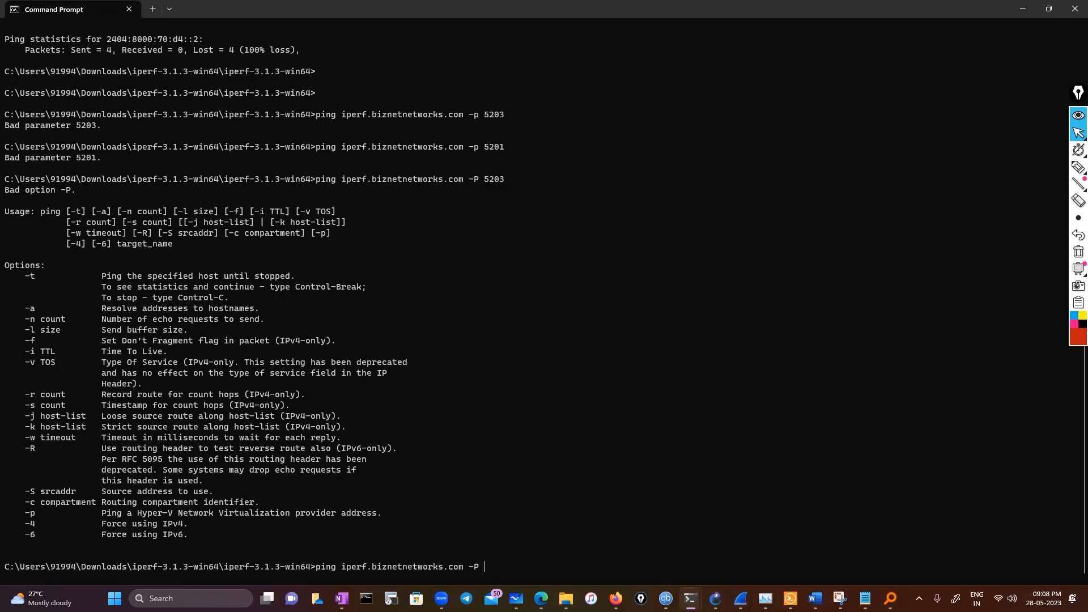
pyautogui.press('BackSpace')
pyautogui.press('BackSpace')
pyautogui.press('BackSpace')
pyautogui.press('BackSpace')
pyautogui.press('BackSpace')
pyautogui.press('BackSpace')
pyautogui.press('BackSpace')
pyautogui.press('BackSpace')
pyautogui.press('BackSpace')
pyautogui.press('BackSpace')
pyautogui.press('BackSpace')
pyautogui.press('BackSpace')
pyautogui.press('BackSpace')
pyautogui.press('BackSpace')
pyautogui.press('BackSpace')
pyautogui.press('BackSpace')
pyautogui.press('BackSpace')
pyautogui.press('BackSpace')
pyautogui.press('BackSpace')
pyautogui.press('BackSpace')
pyautogui.press('Up')
pyautogui.press('Up')
pyautogui.press('Up')
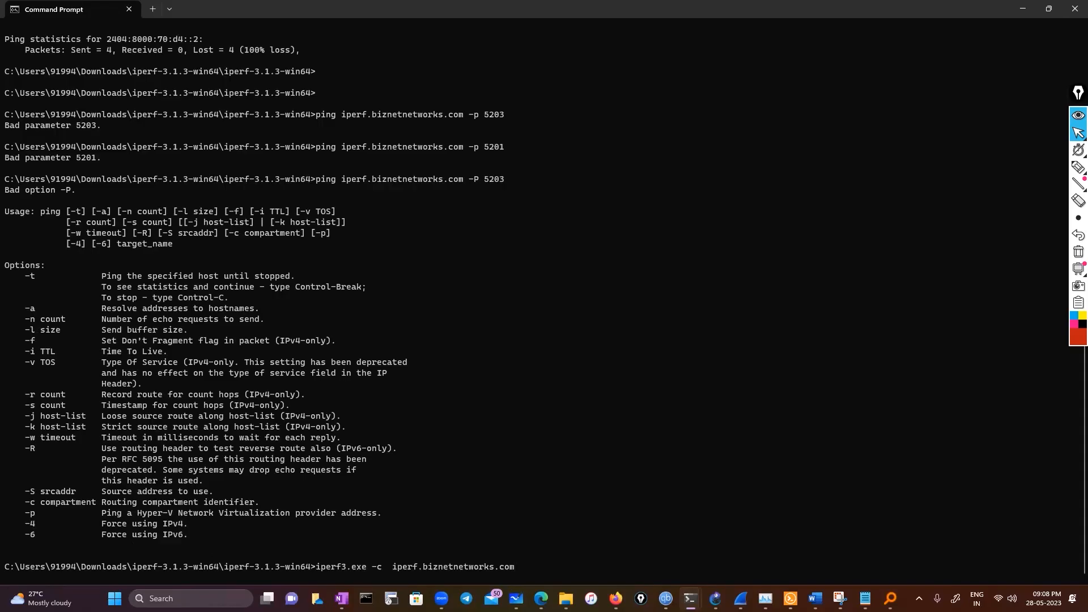
pyautogui.press('Return')
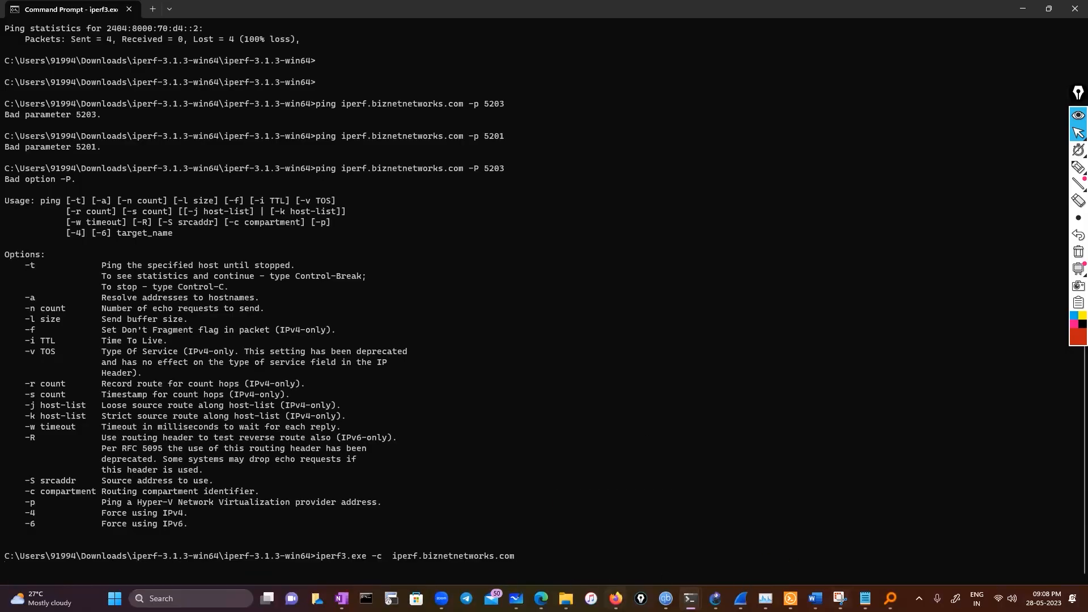
# Switch to Firefox and look through the public iPerf3 servers page, including the Europe and Asia lists
pyautogui.click(605, 543)
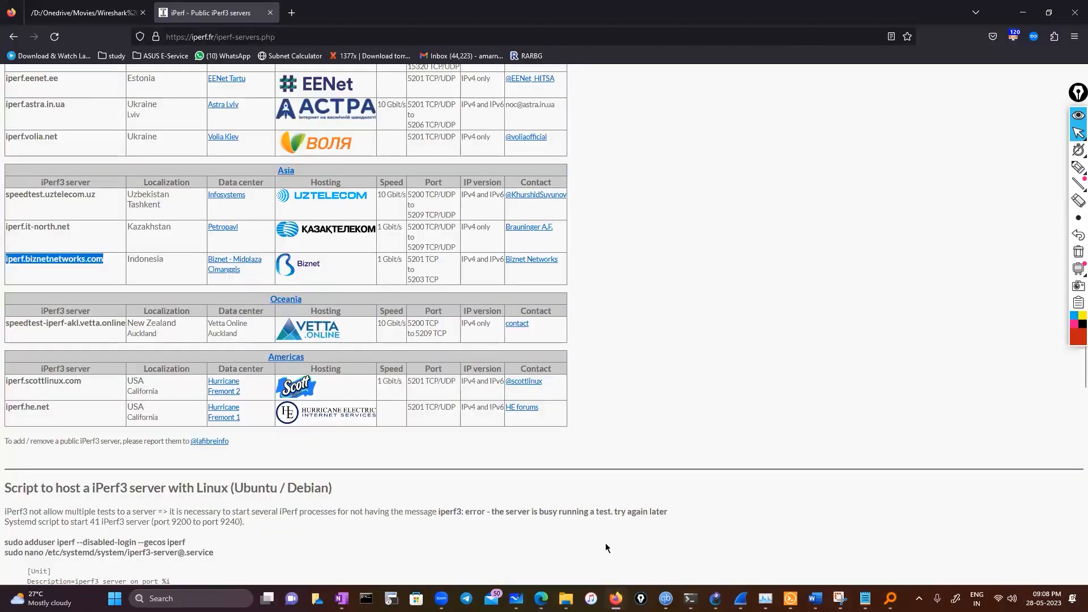
pyautogui.scroll(-5, 677, 441)
pyautogui.scroll(-6, 663, 459)
pyautogui.scroll(6, 642, 435)
pyautogui.scroll(15, 642, 439)
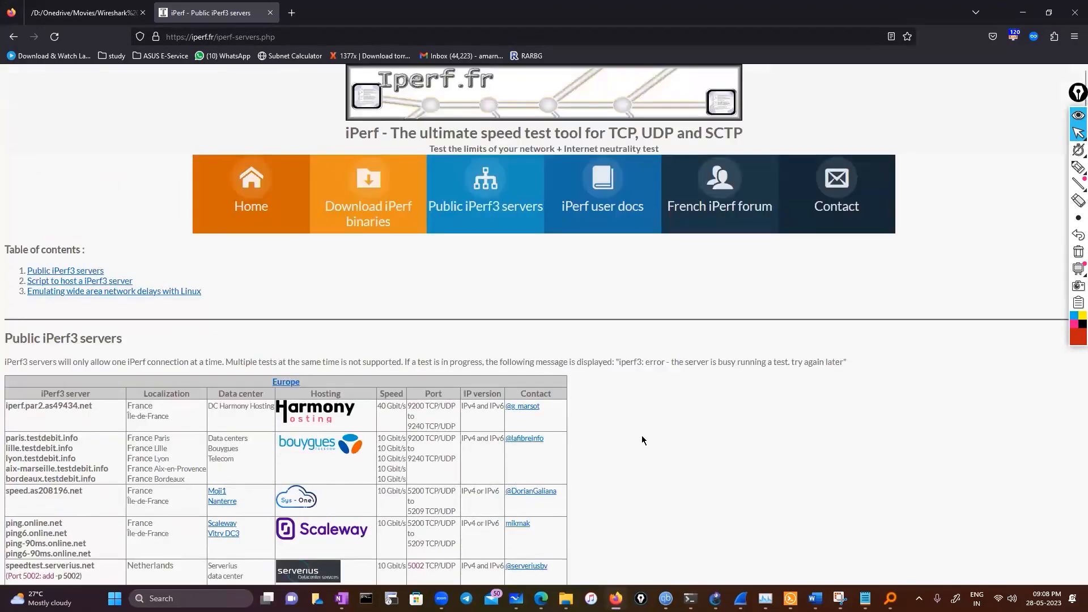
pyautogui.scroll(-13, 642, 437)
pyautogui.scroll(7, 633, 420)
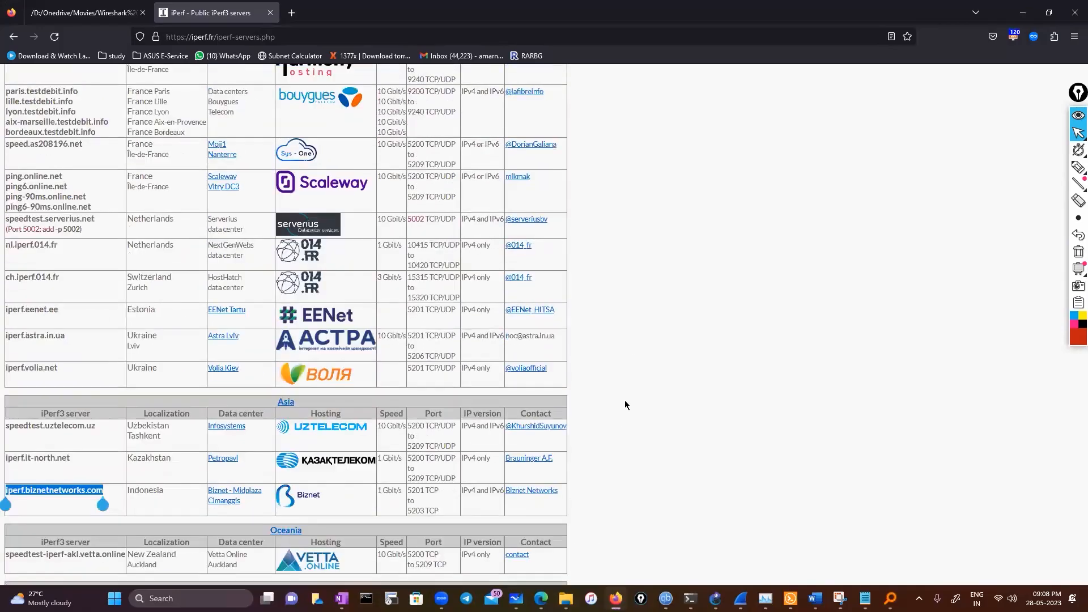
pyautogui.scroll(6, 625, 400)
# Open the iPerf user docs and read the iPerf 3 feature lists and general command-line options
pyautogui.click(603, 210)
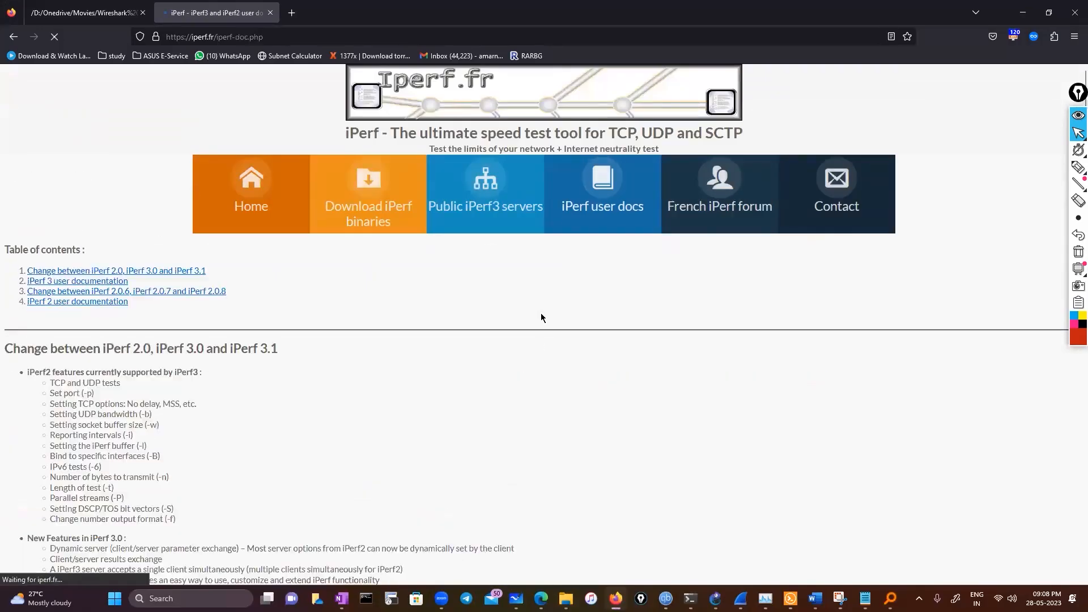
pyautogui.scroll(-6, 505, 454)
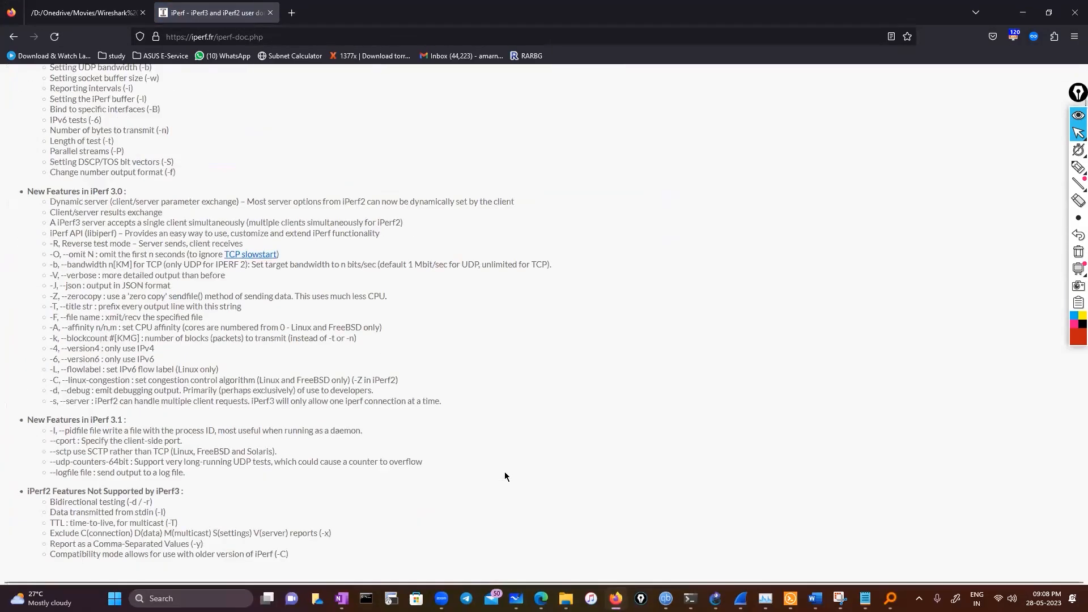
pyautogui.scroll(2, 505, 476)
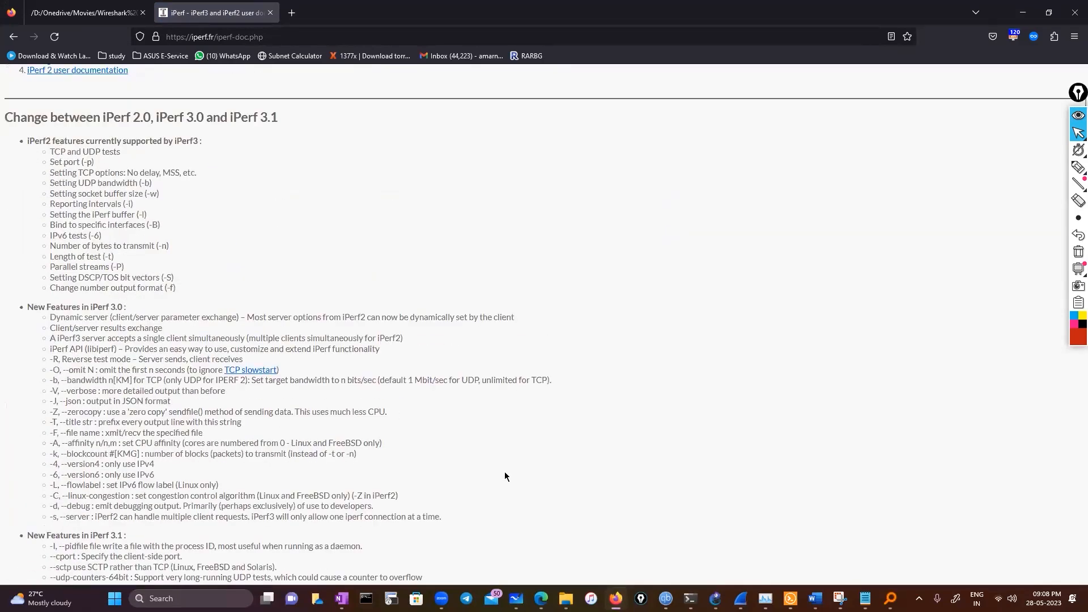
pyautogui.scroll(-4, 505, 474)
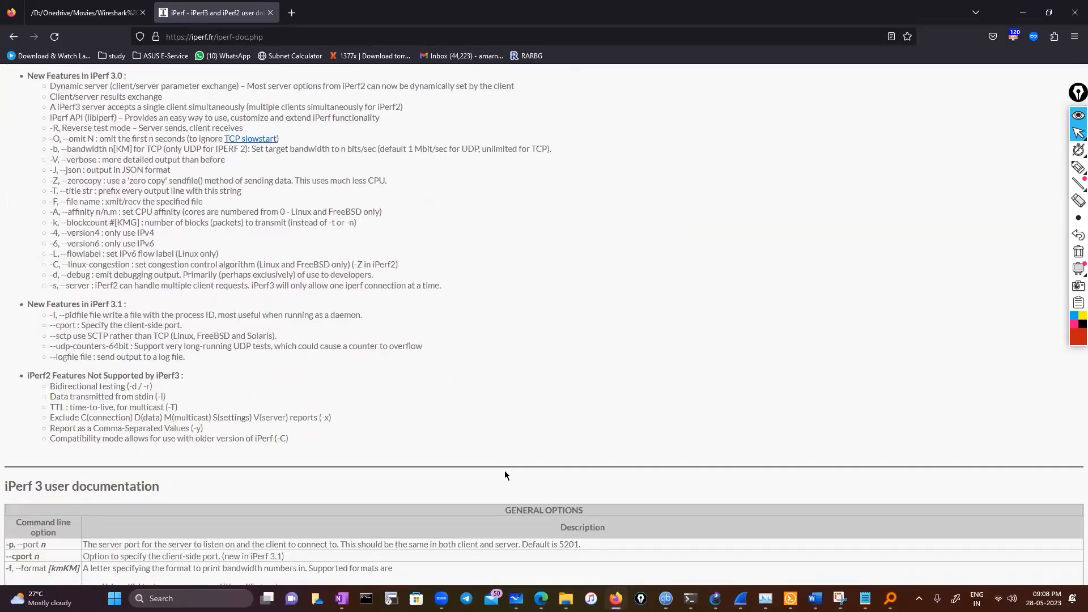
pyautogui.scroll(-4, 505, 474)
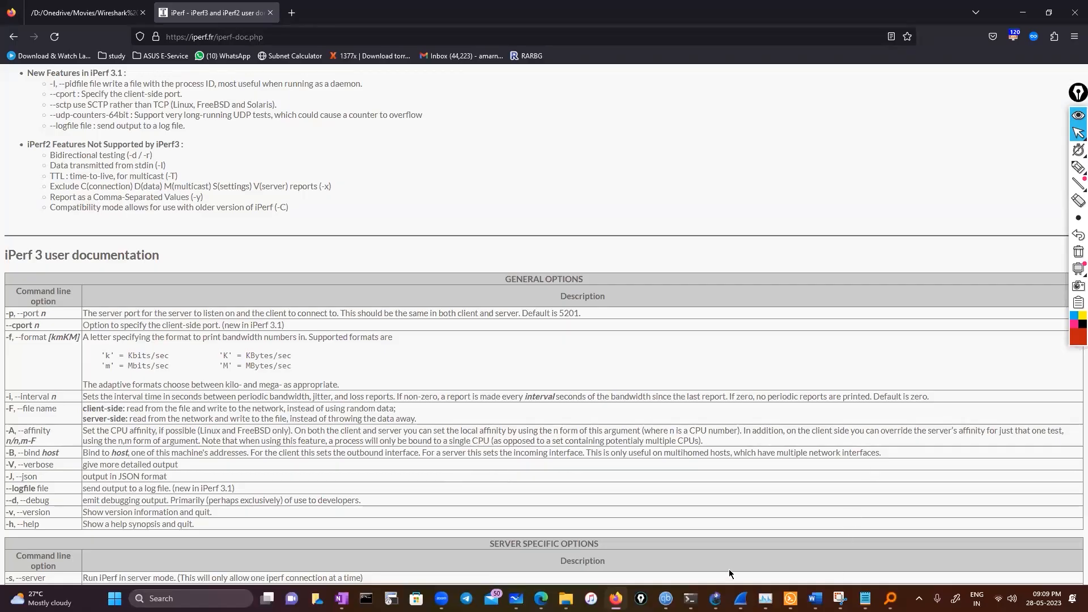
pyautogui.moveTo(690, 598)
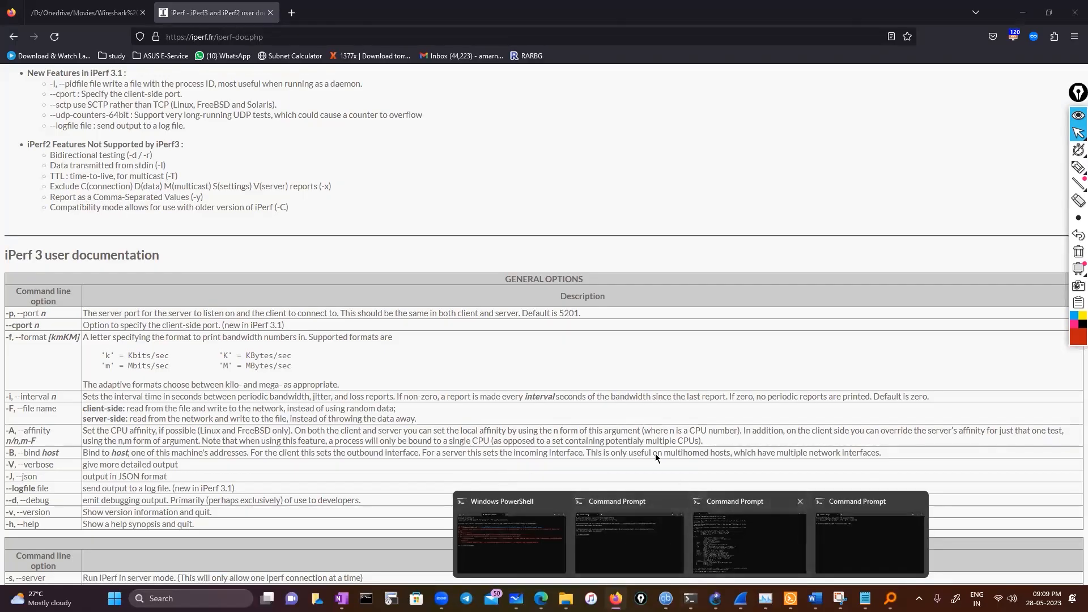
# Return to the iperf Command Prompt and run iperf3.exe -c iperf.biznetnetworks.com -p 5201
pyautogui.click(740, 551)
pyautogui.press('Up')
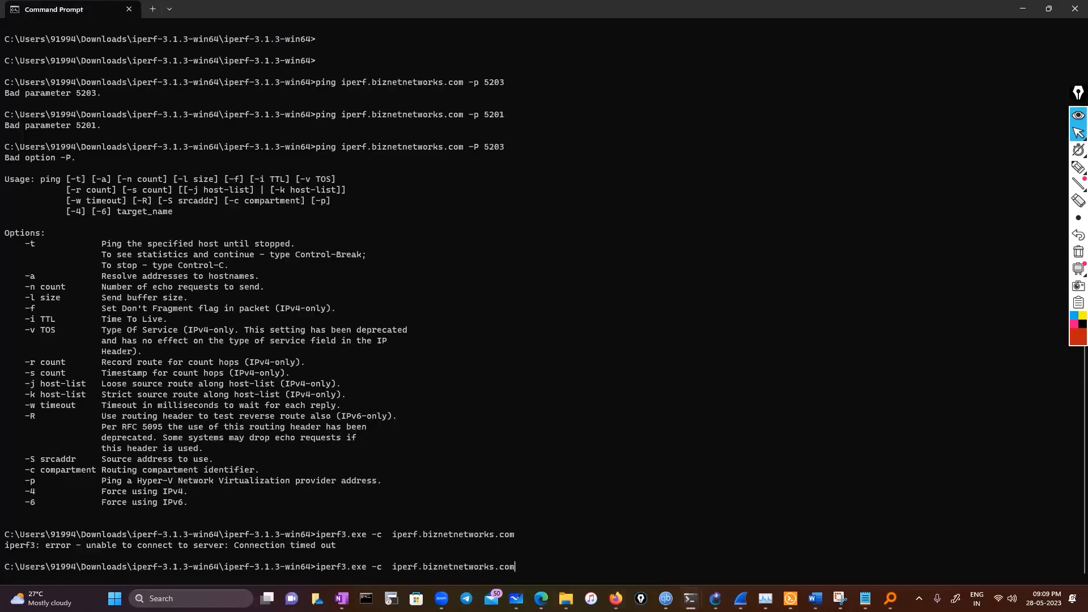
pyautogui.write('-p 5201')
pyautogui.press('Return')
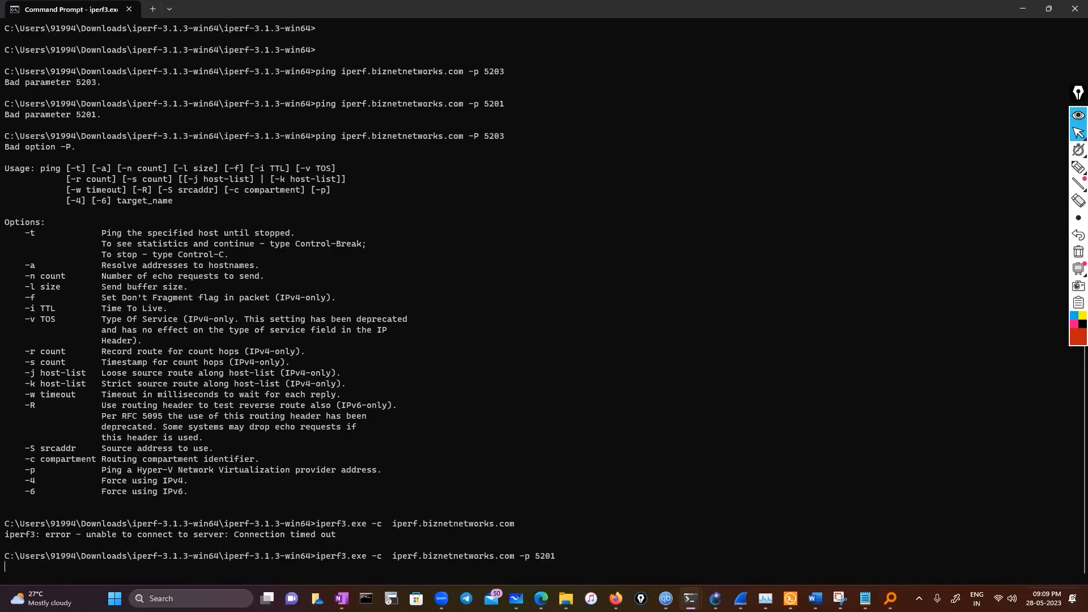
# Open the Pause protection dialog of Kaspersky Total Security
pyautogui.click(919, 599)
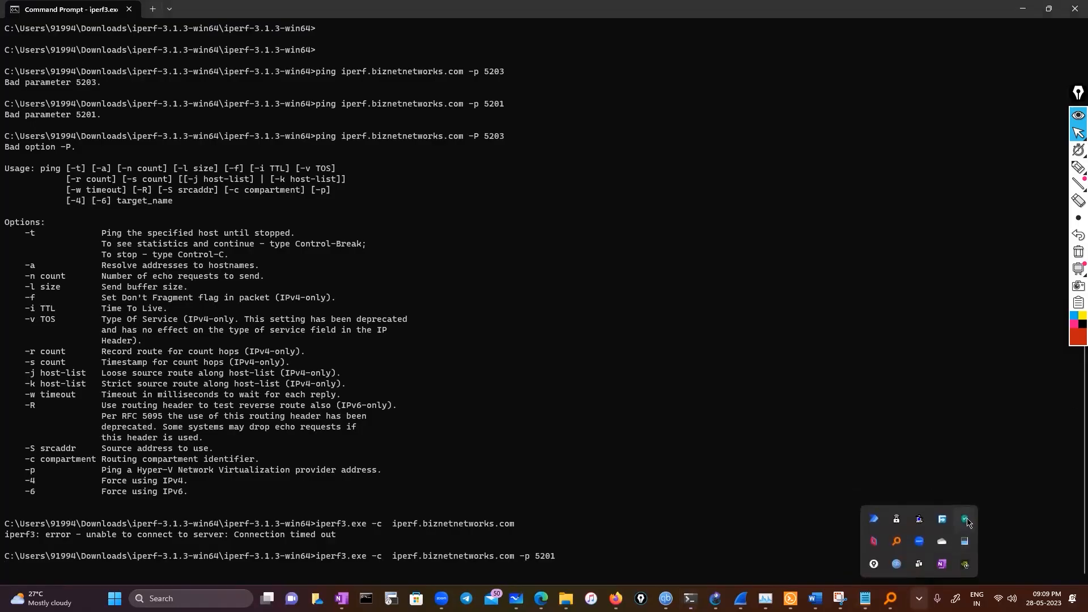
pyautogui.rightClick(968, 521)
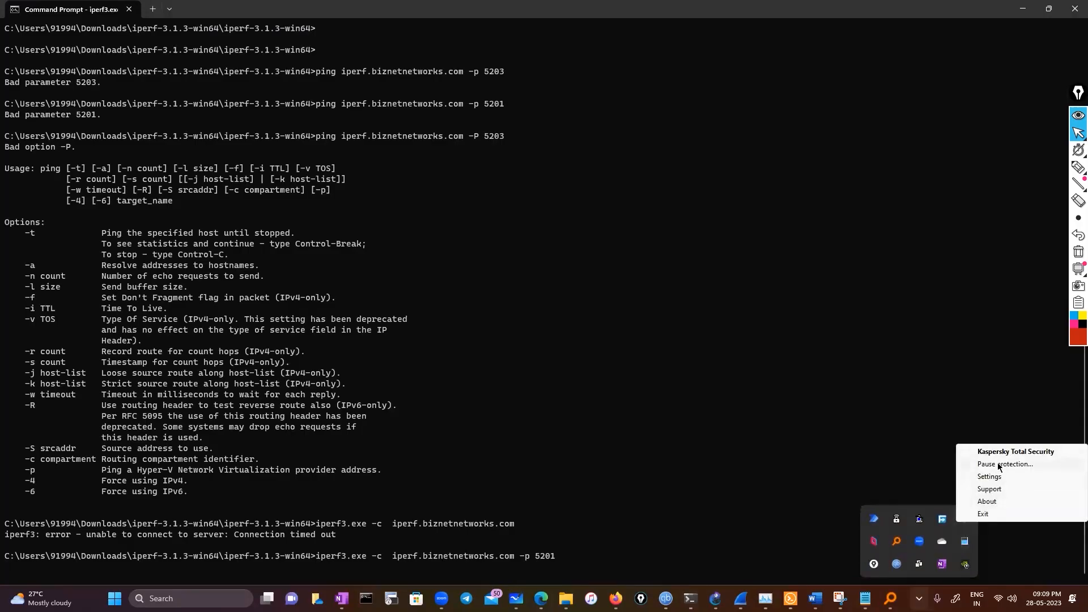
pyautogui.click(796, 462)
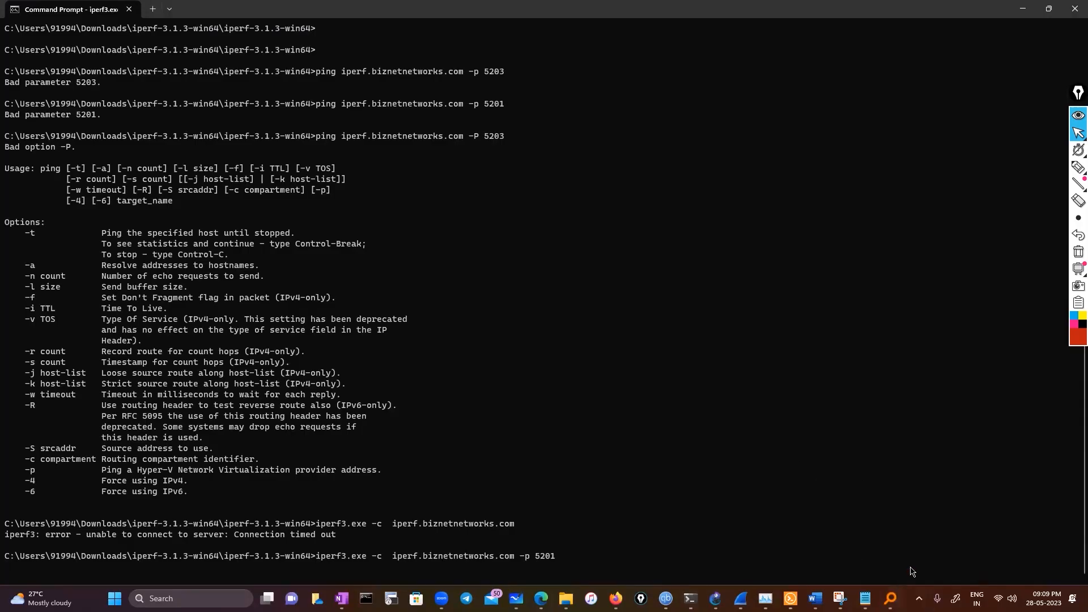
pyautogui.click(918, 598)
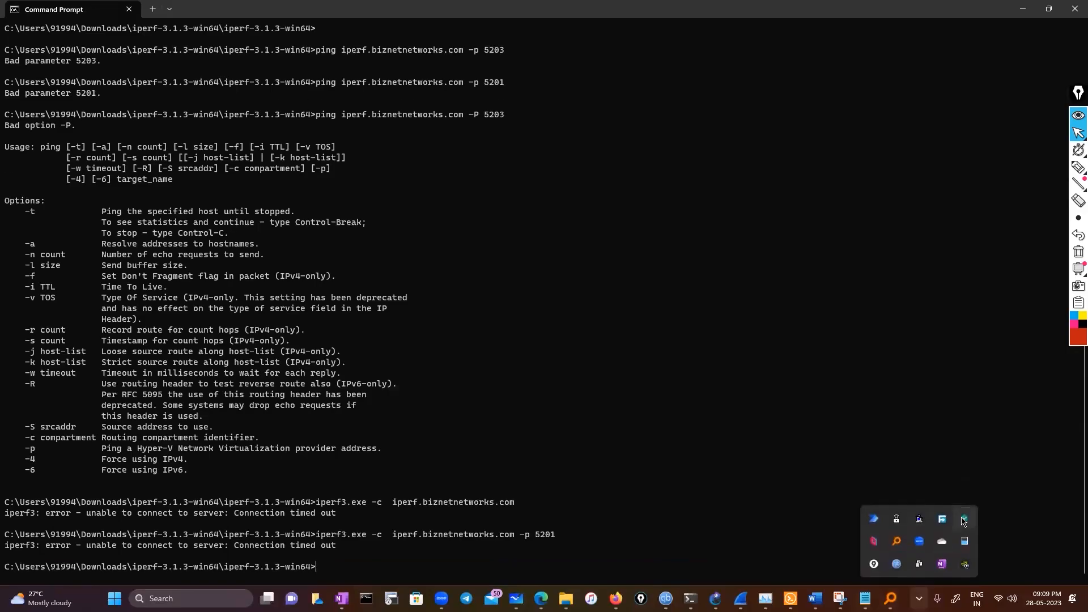
pyautogui.rightClick(961, 518)
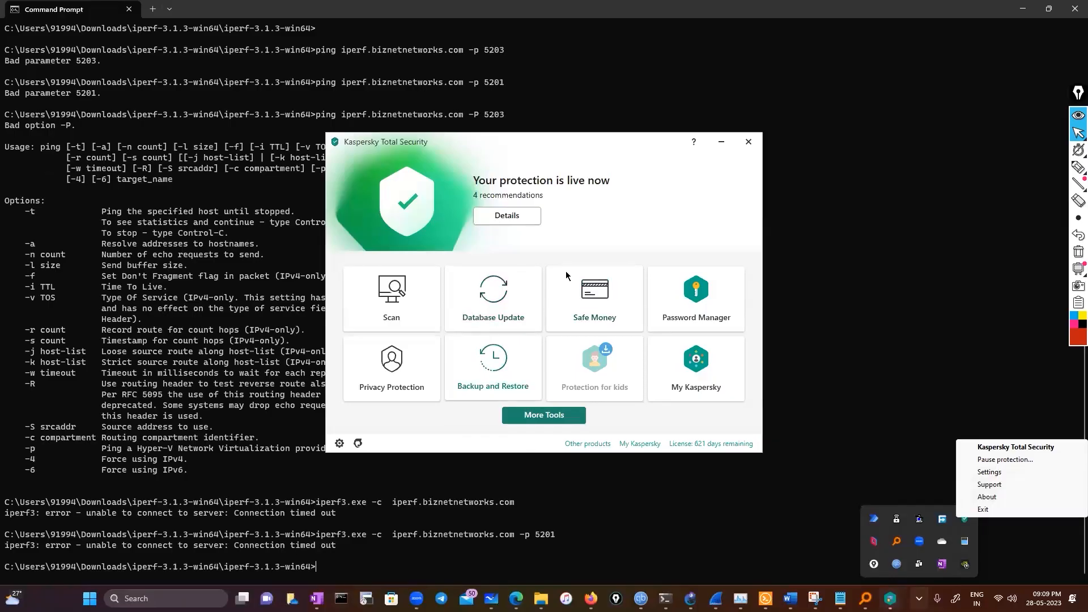
pyautogui.click(976, 462)
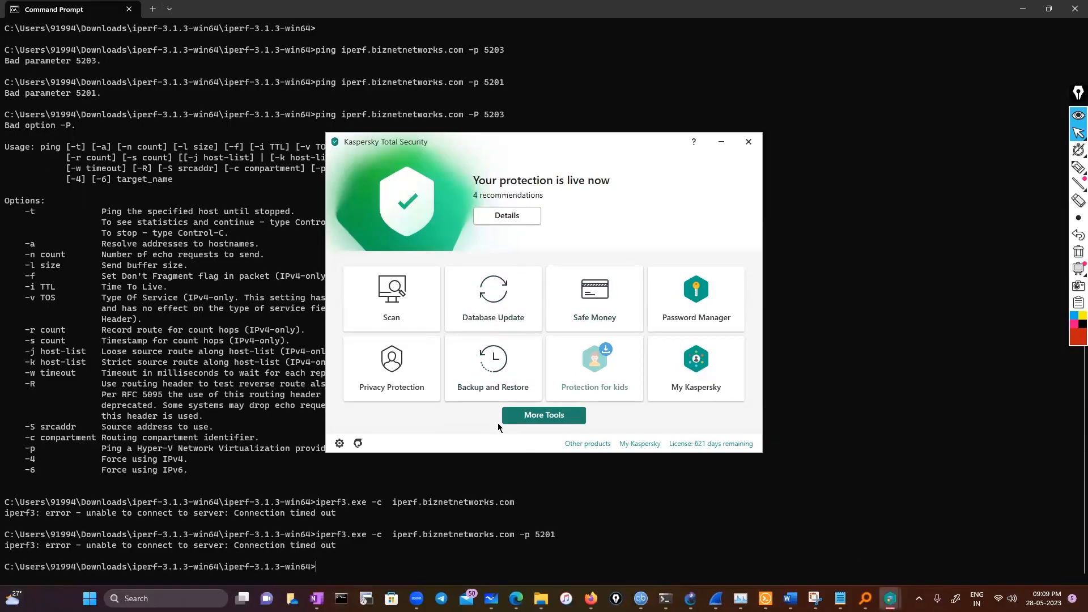
pyautogui.moveTo(890, 599)
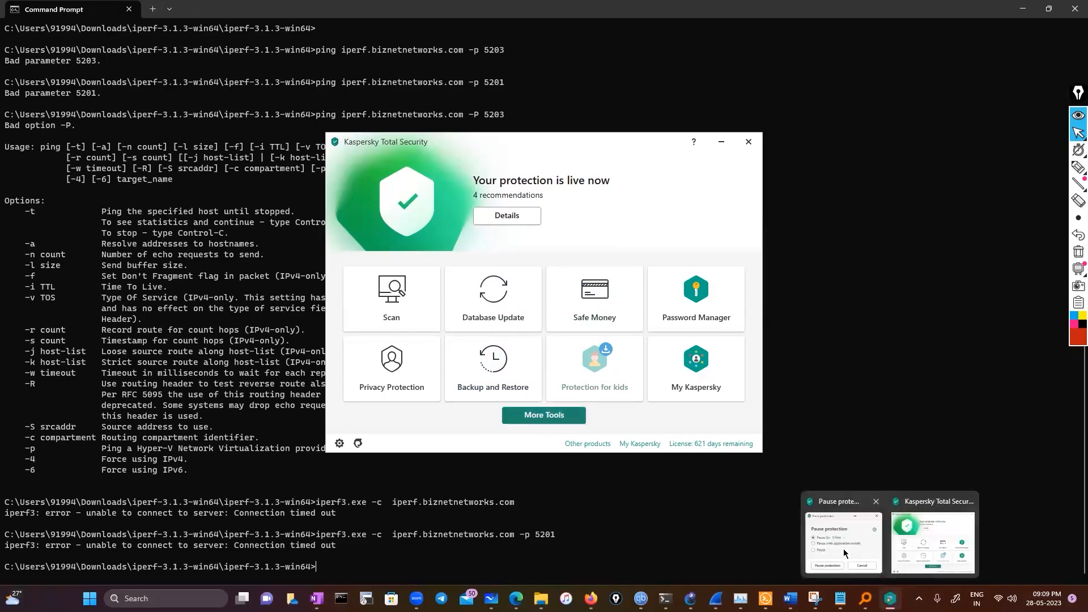
pyautogui.moveTo(791, 599)
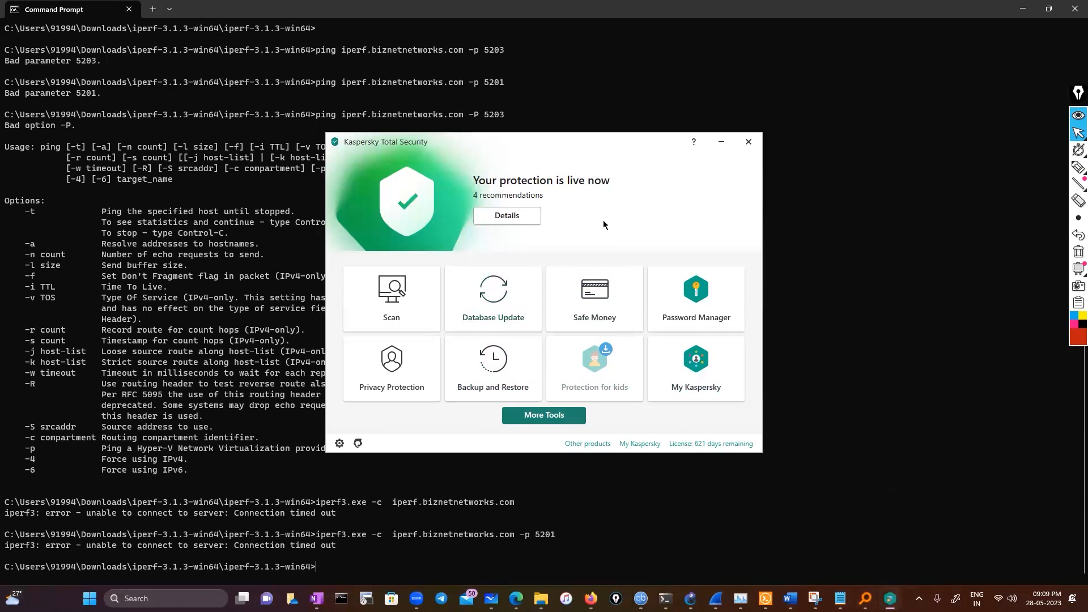
# Look through the General, Threats and Exclusions, and Manage Settings pages of the Kaspersky settings
pyautogui.click(340, 447)
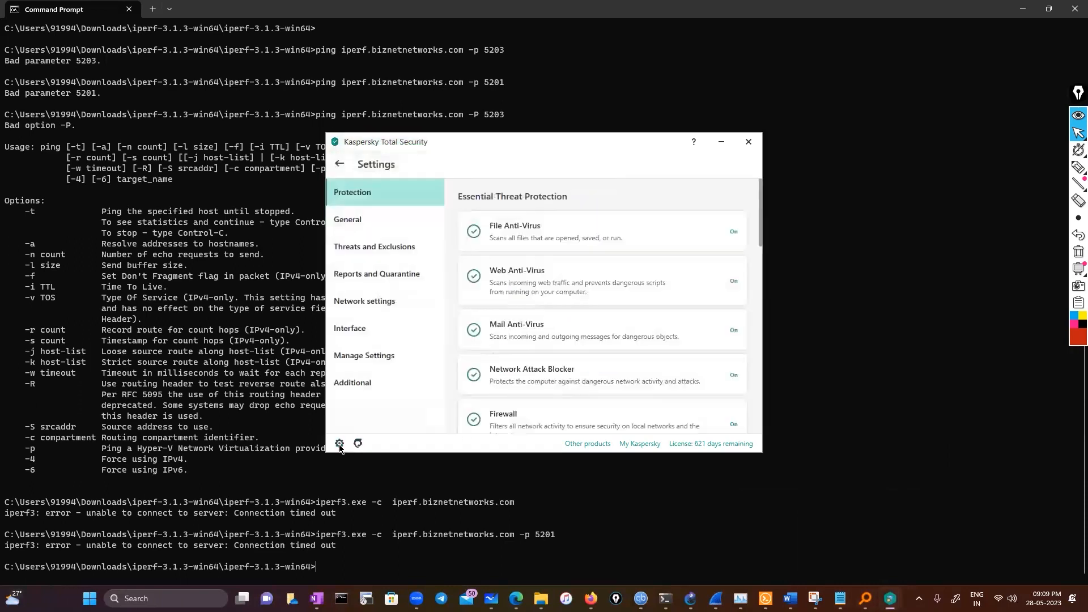
pyautogui.click(378, 223)
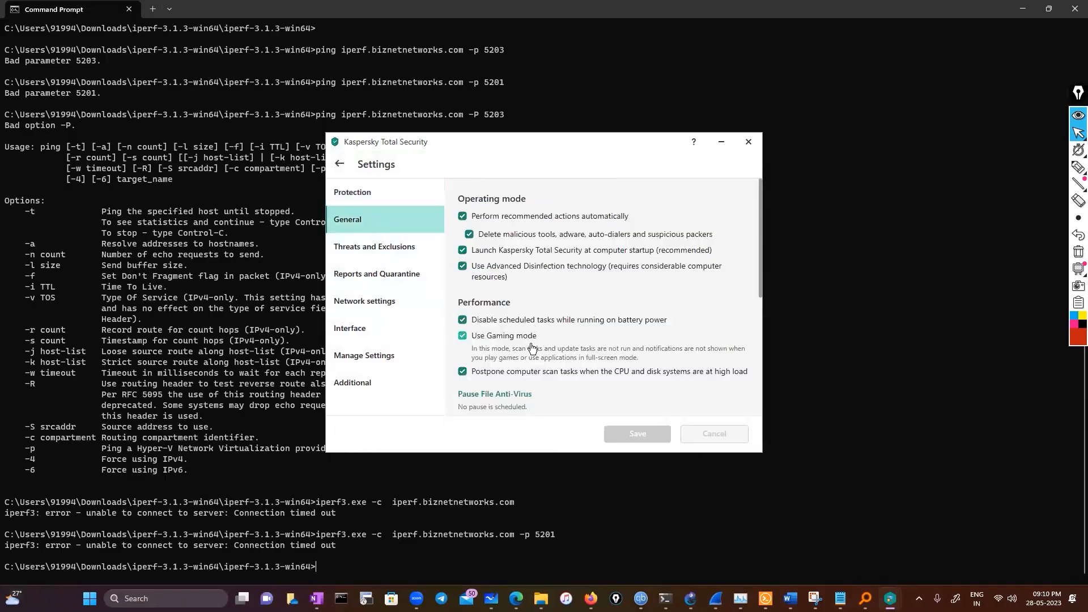
pyautogui.scroll(-4, 523, 346)
pyautogui.click(365, 249)
pyautogui.scroll(-3, 498, 374)
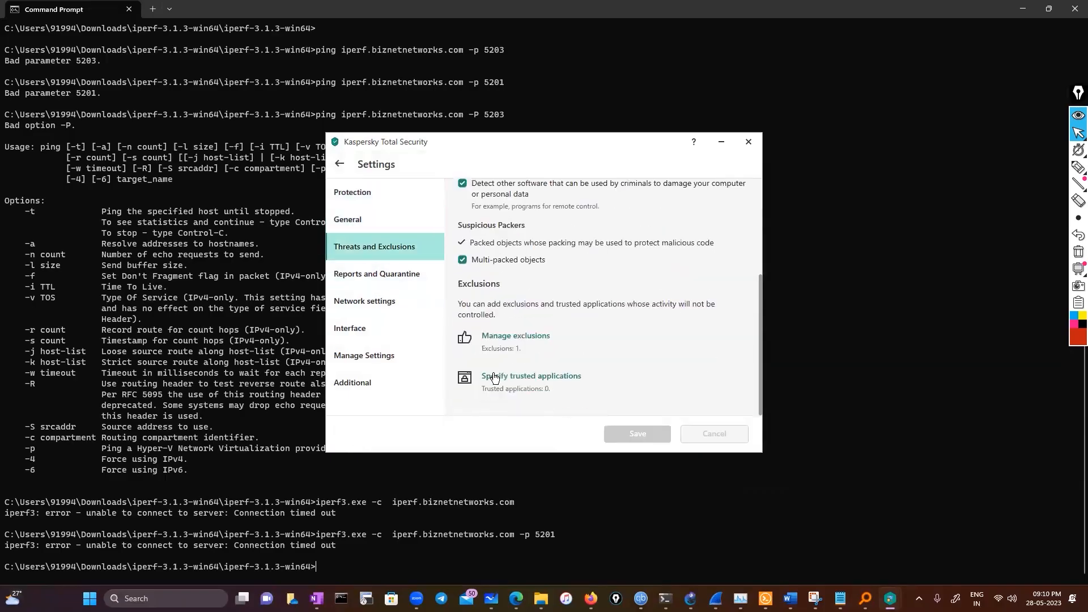
pyautogui.click(356, 369)
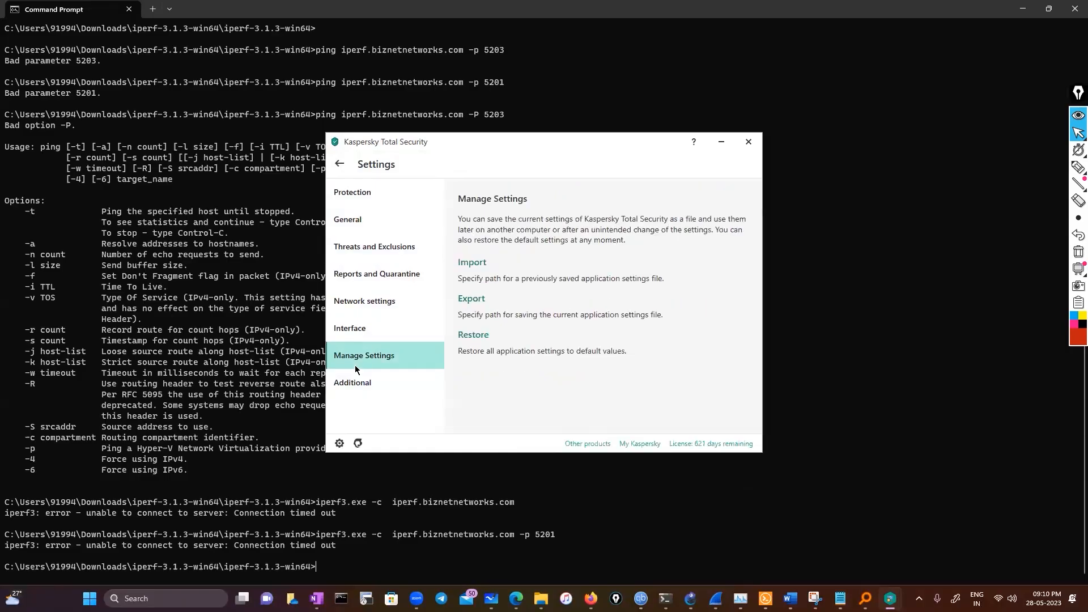
# In the Kaspersky network settings, disable monitoring all ports for the applications recommended by Kaspersky and save the change
pyautogui.click(359, 305)
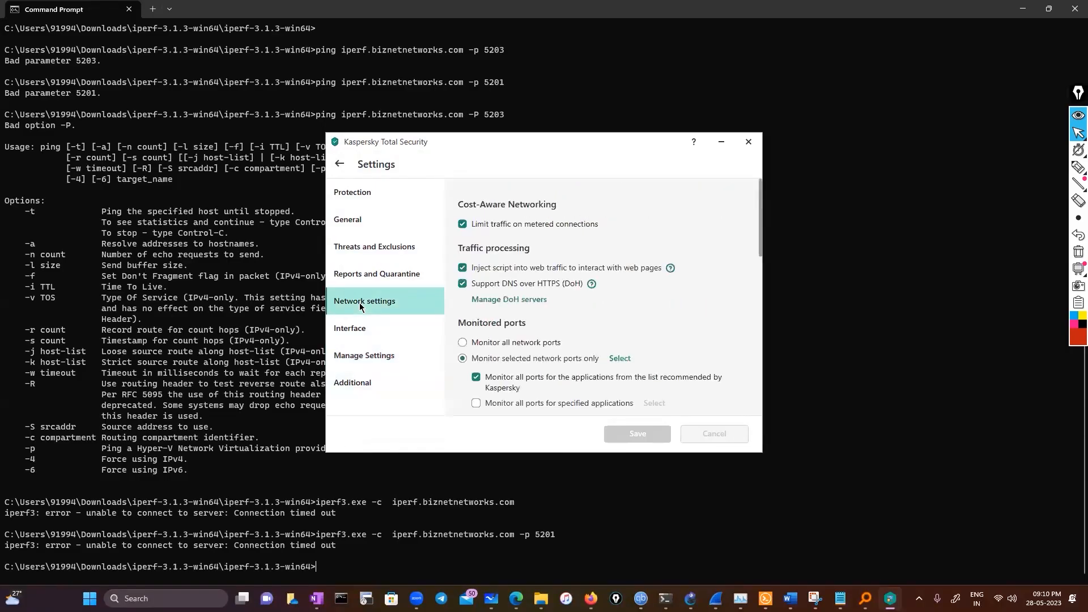
pyautogui.scroll(-2, 526, 351)
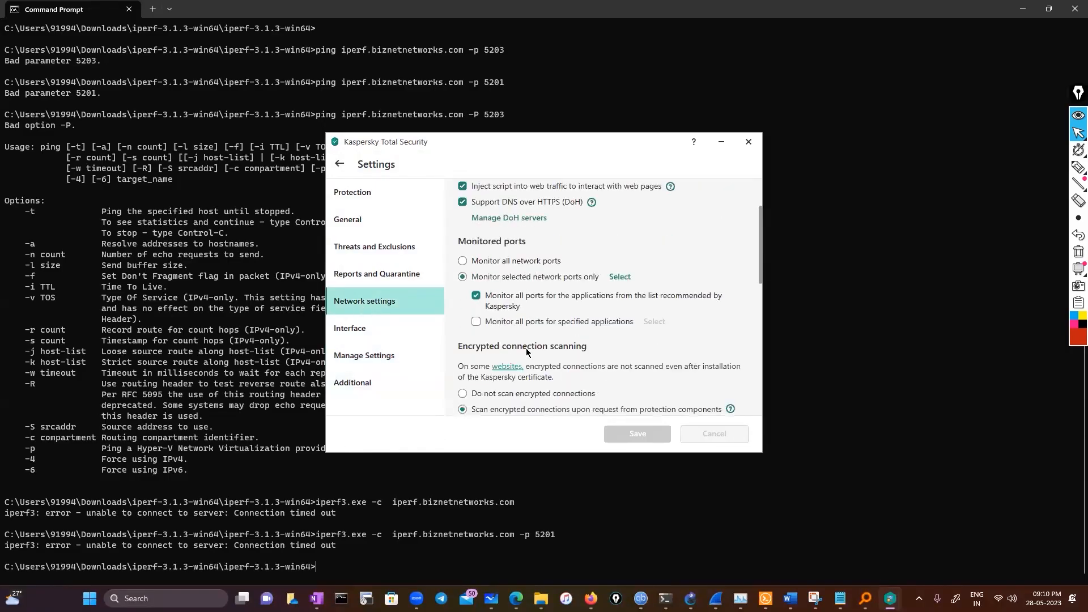
pyautogui.click(477, 300)
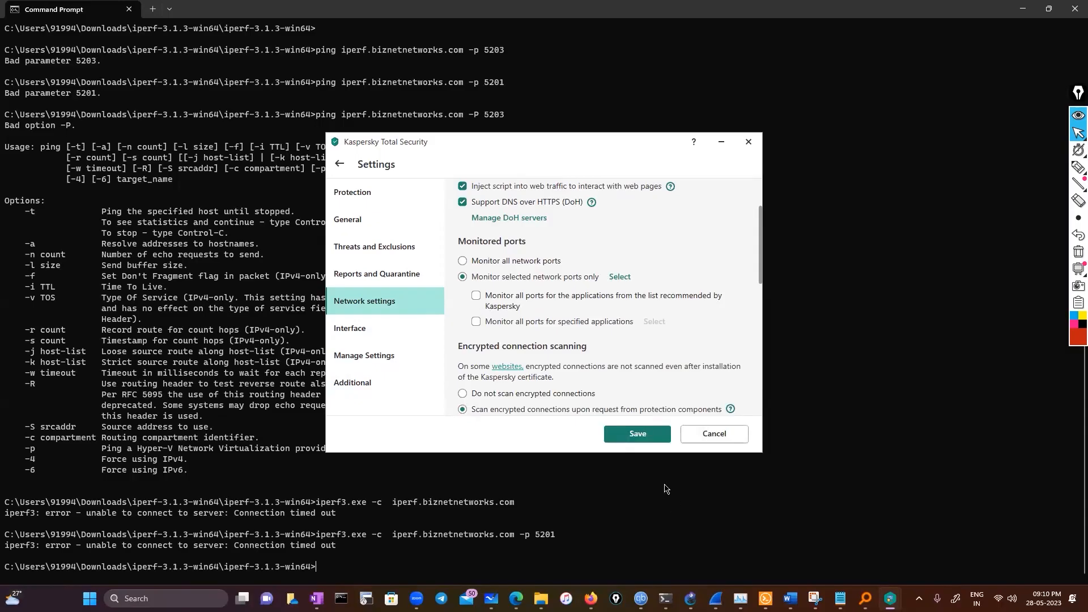
pyautogui.click(640, 438)
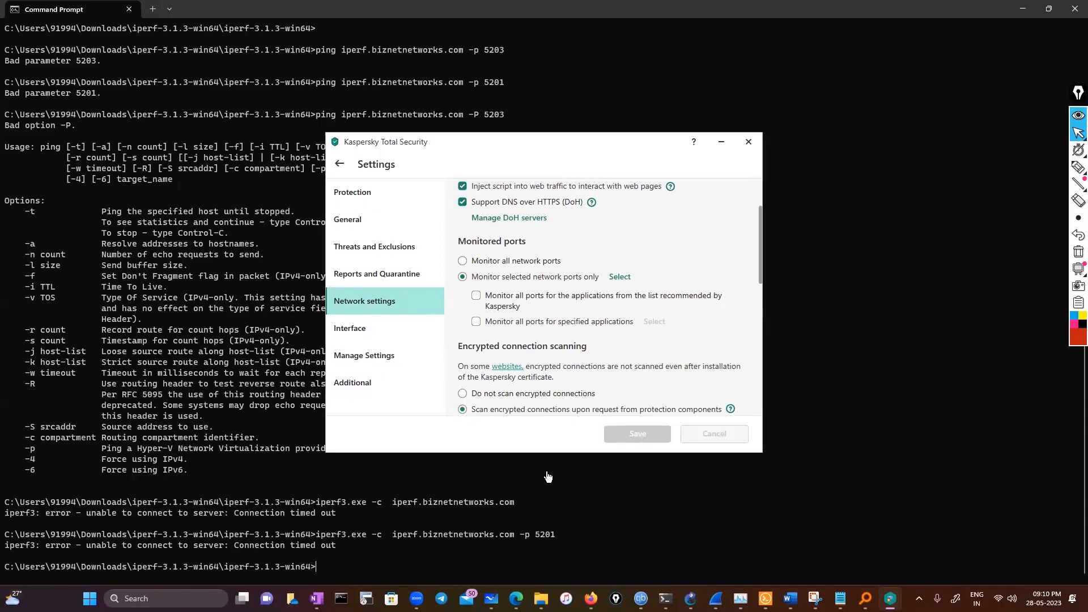
# Toggle the recommended-applications port monitoring again, then leave for the Protection settings without saving
pyautogui.click(512, 302)
pyautogui.click(368, 222)
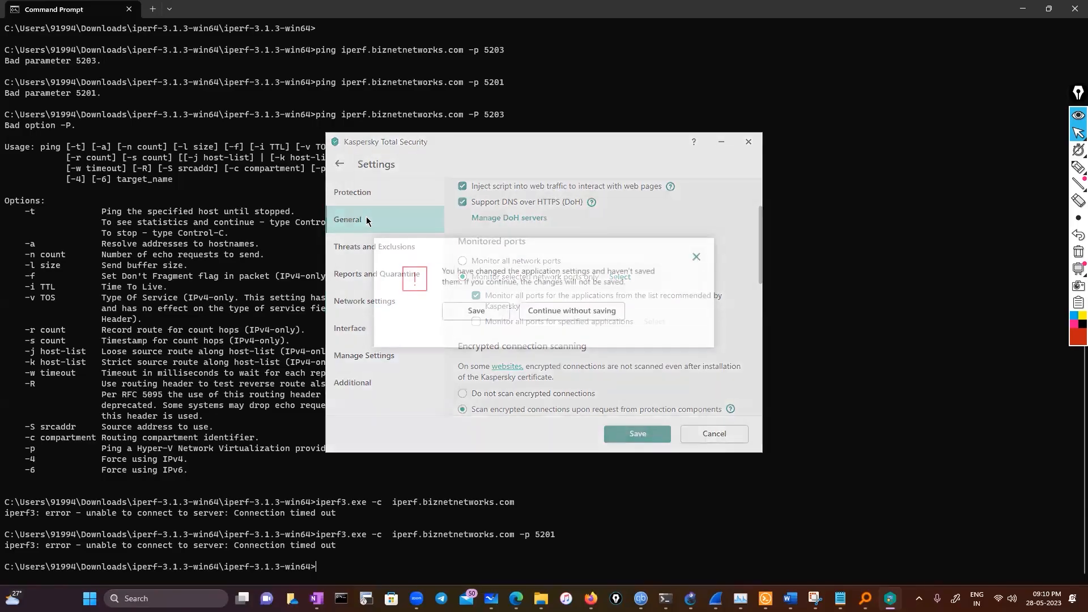
pyautogui.click(698, 257)
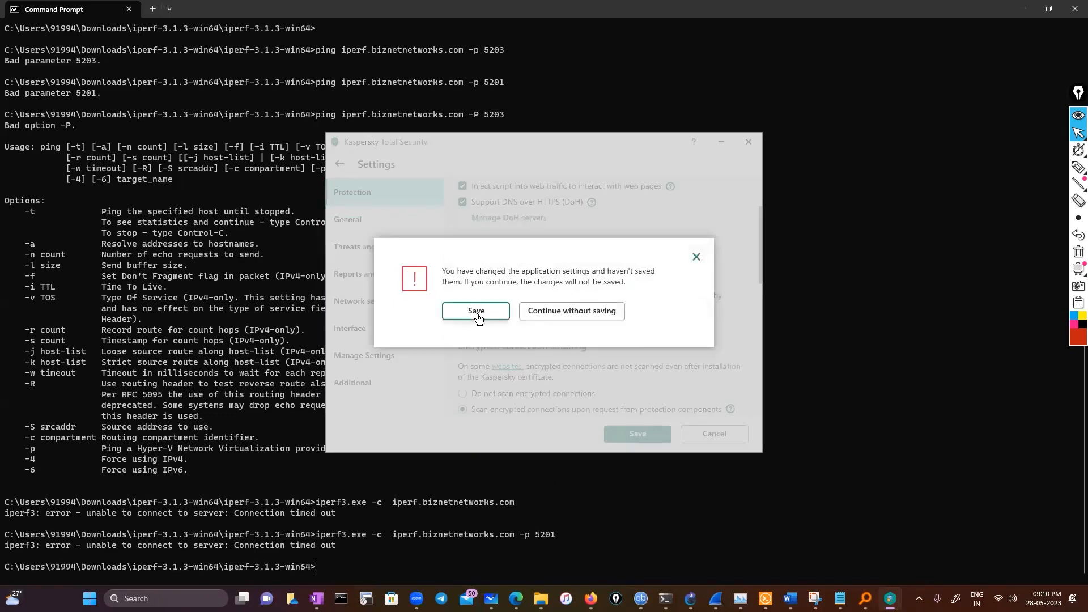
pyautogui.click(572, 310)
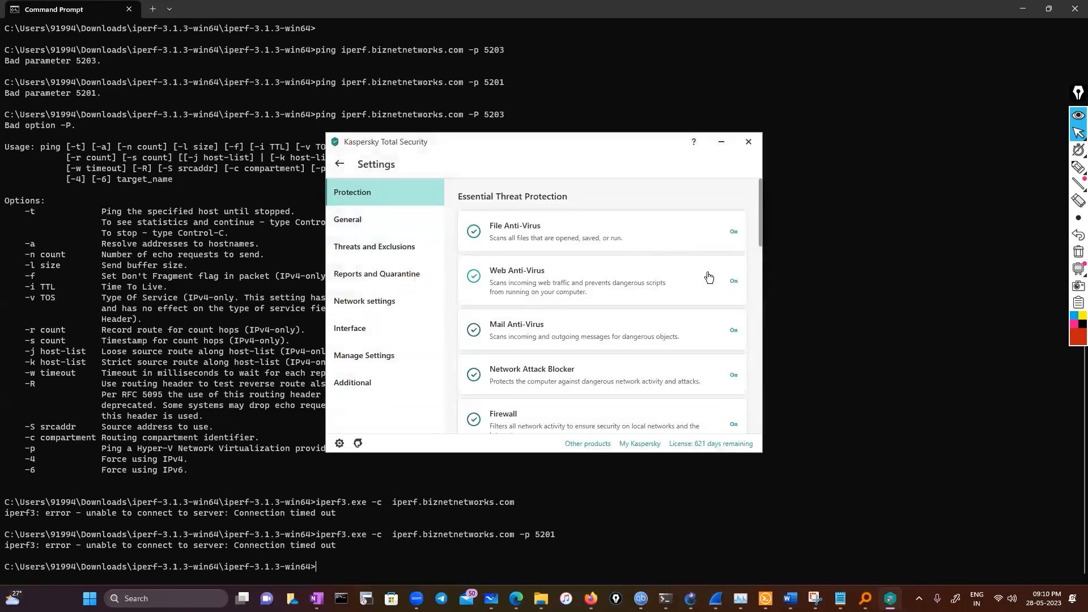
# Review the Web Anti-Virus settings and the list of protection components in Kaspersky
pyautogui.click(725, 290)
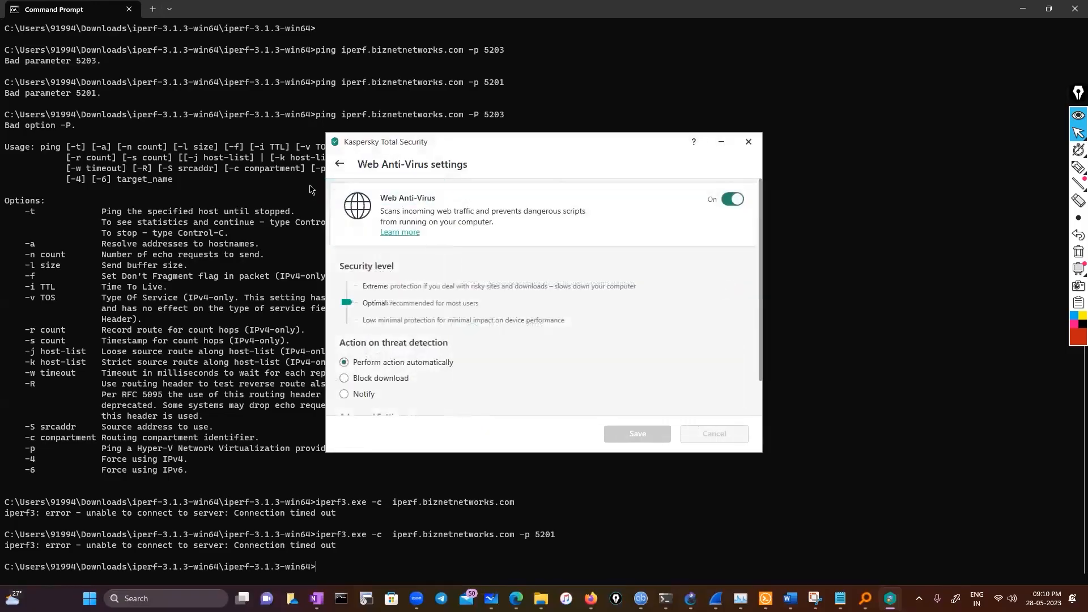
pyautogui.click(340, 164)
pyautogui.scroll(-3, 598, 378)
pyautogui.scroll(-4, 598, 378)
pyautogui.scroll(7, 592, 394)
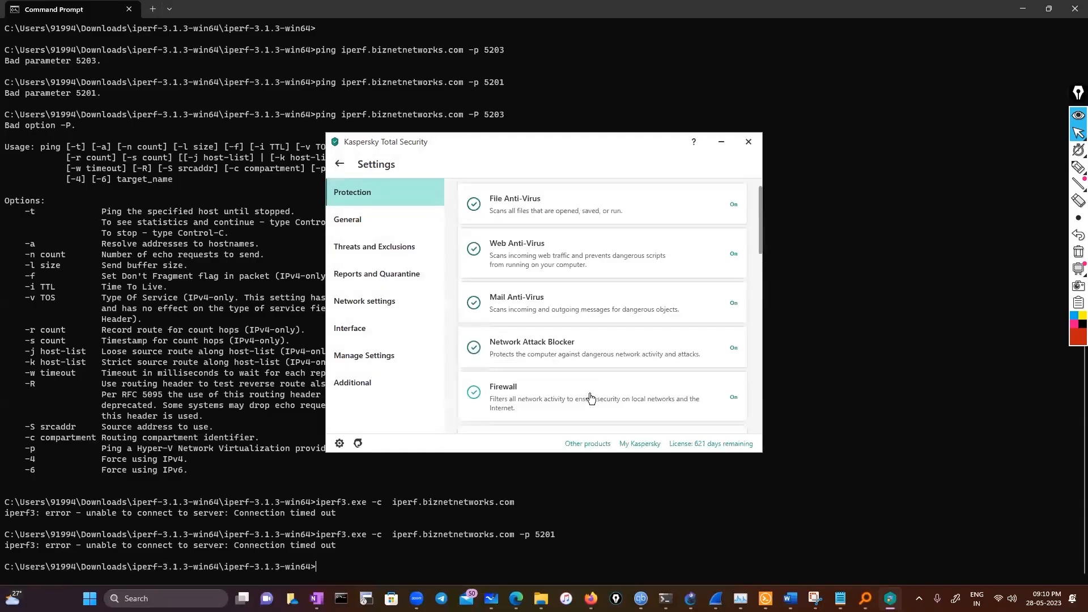
pyautogui.scroll(1, 590, 396)
# Try to turn off File Anti-Virus and save the change on leaving its settings
pyautogui.click(732, 235)
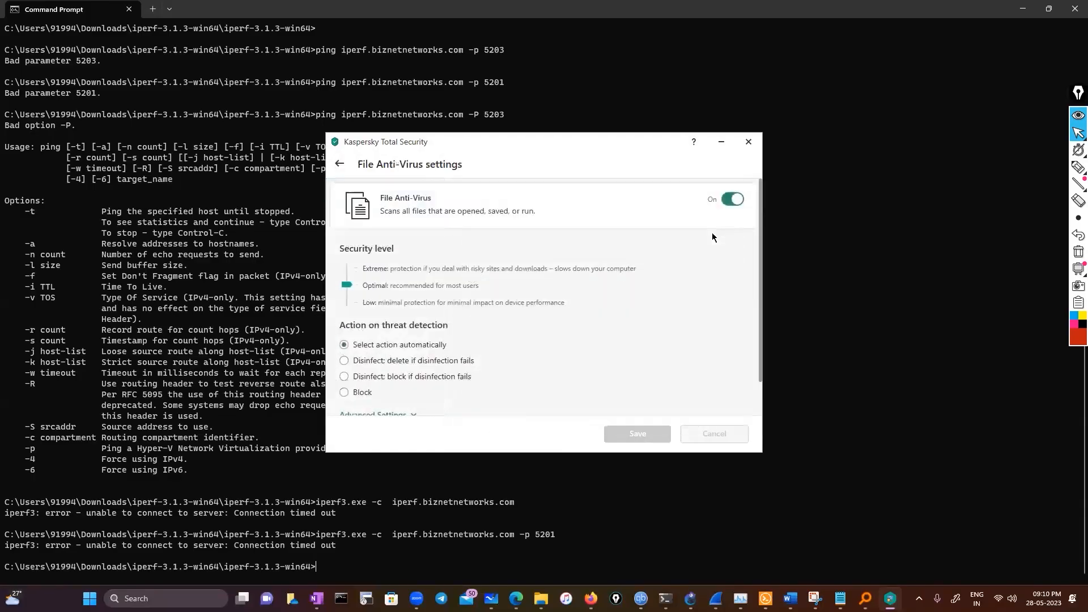
pyautogui.click(732, 199)
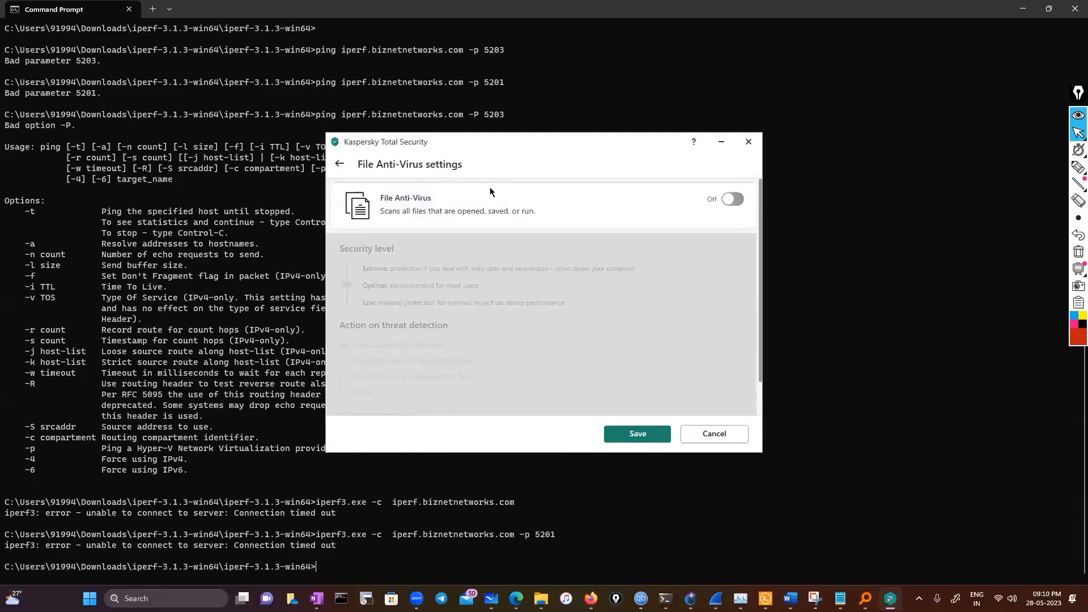
pyautogui.click(343, 165)
pyautogui.click(484, 312)
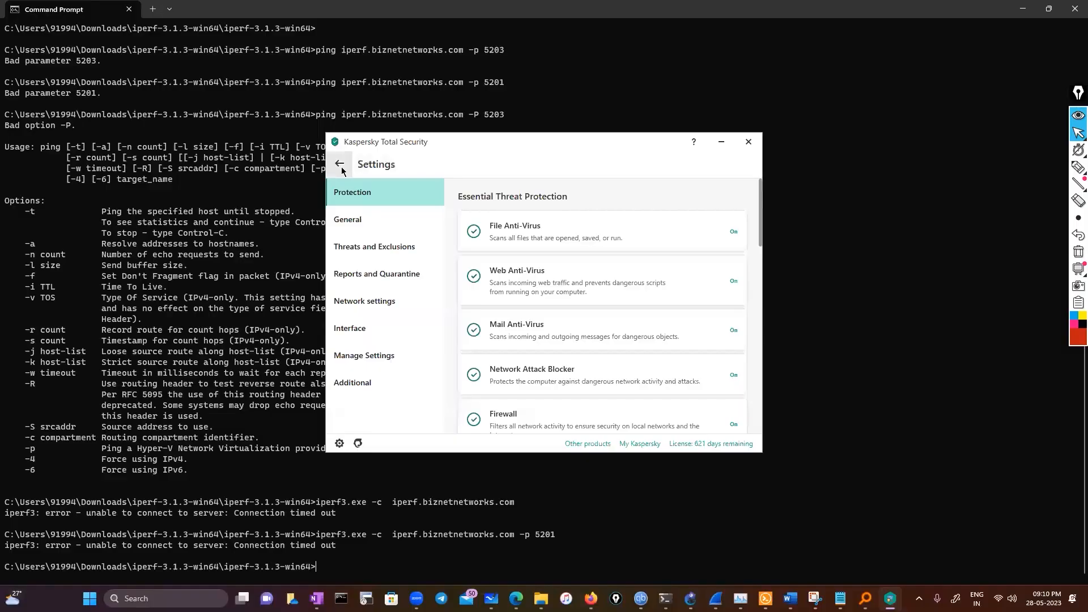
# Close the Kaspersky settings, pause protection for 1 hour, and rerun the iperf3 command to iperf.biznetnetworks.com on port 5201
pyautogui.click(750, 143)
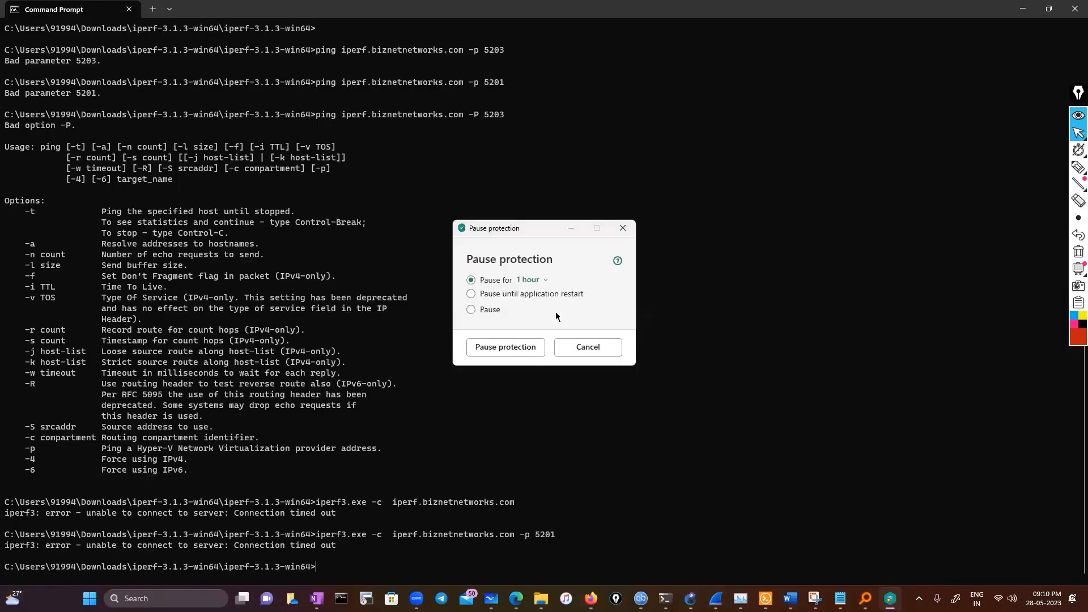
pyautogui.click(505, 348)
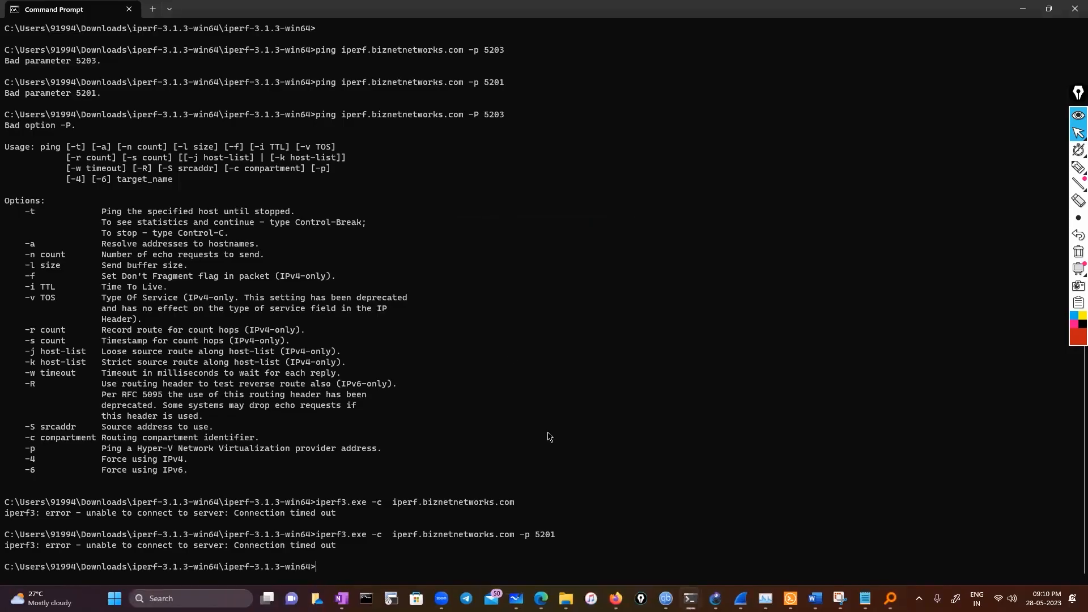
pyautogui.press('Up')
pyautogui.press('Return')
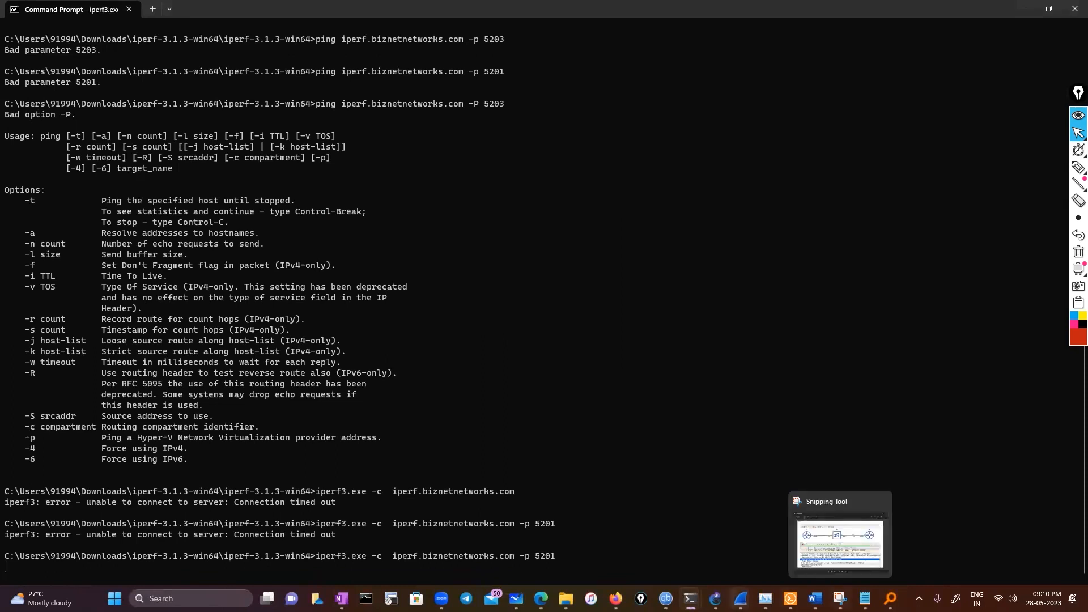
# Switch to the live Wi-Fi capture in Wireshark and select the TCP SYN retransmission to iperf.biznetnetworks.com on port 5201
pyautogui.moveTo(741, 599)
pyautogui.click(1006, 539)
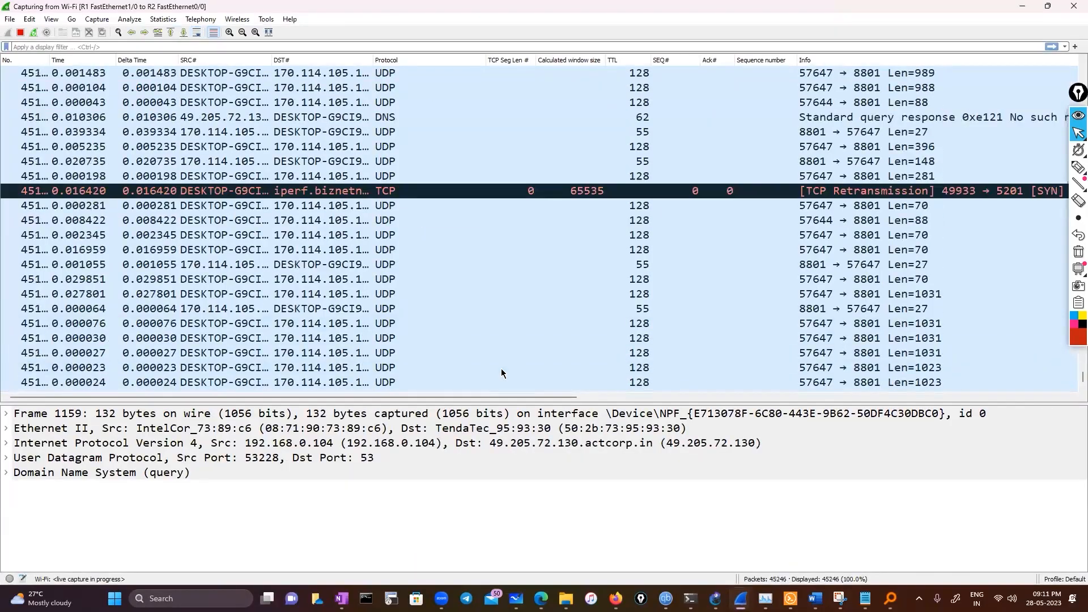
pyautogui.scroll(3, 501, 373)
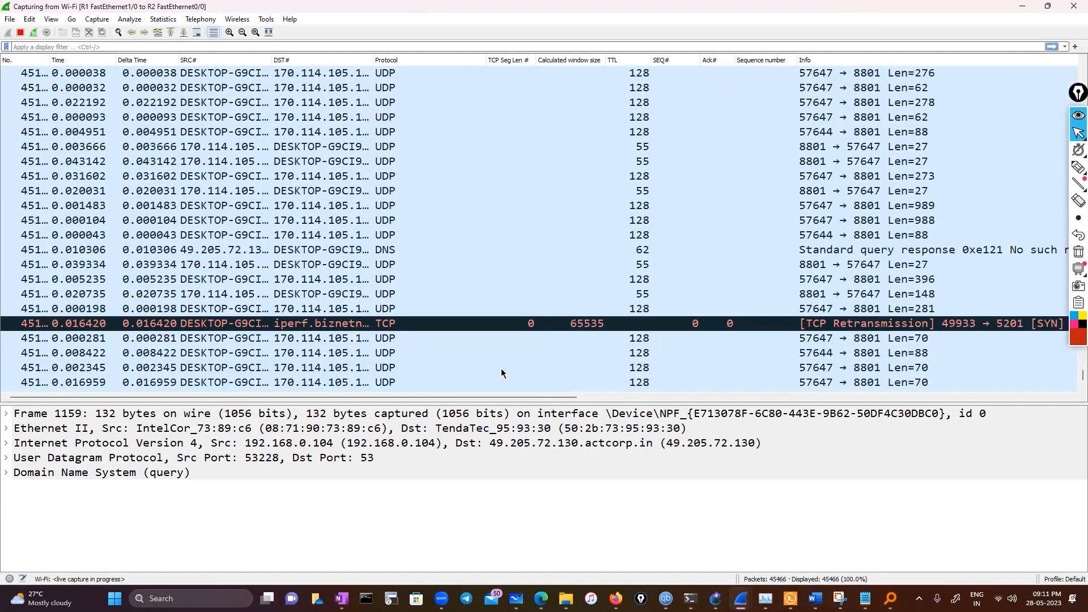
pyautogui.click(255, 324)
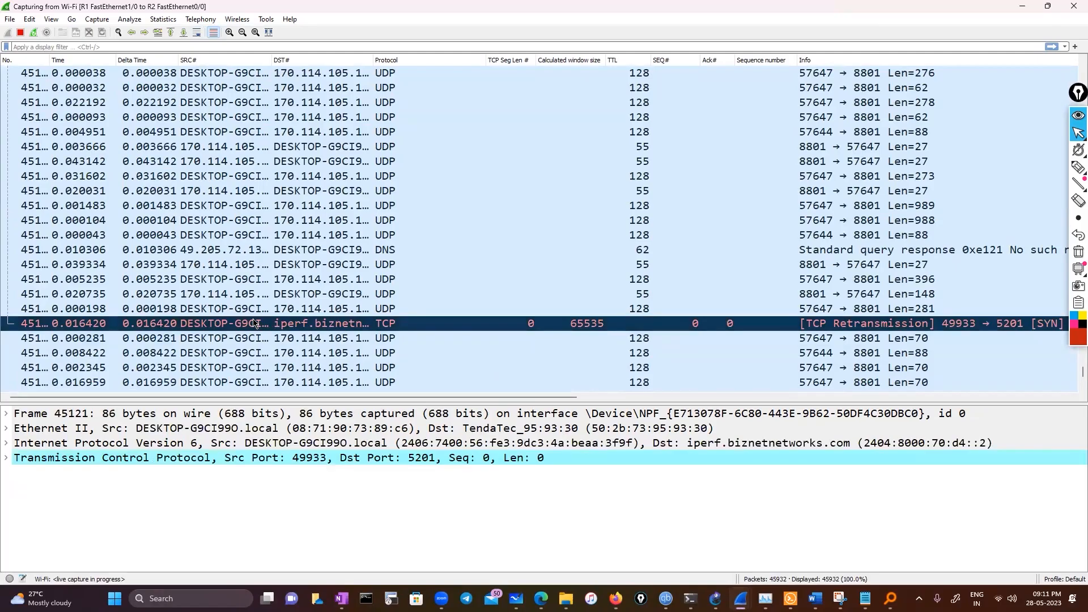
pyautogui.scroll(-5, 434, 315)
pyautogui.scroll(-20, 436, 317)
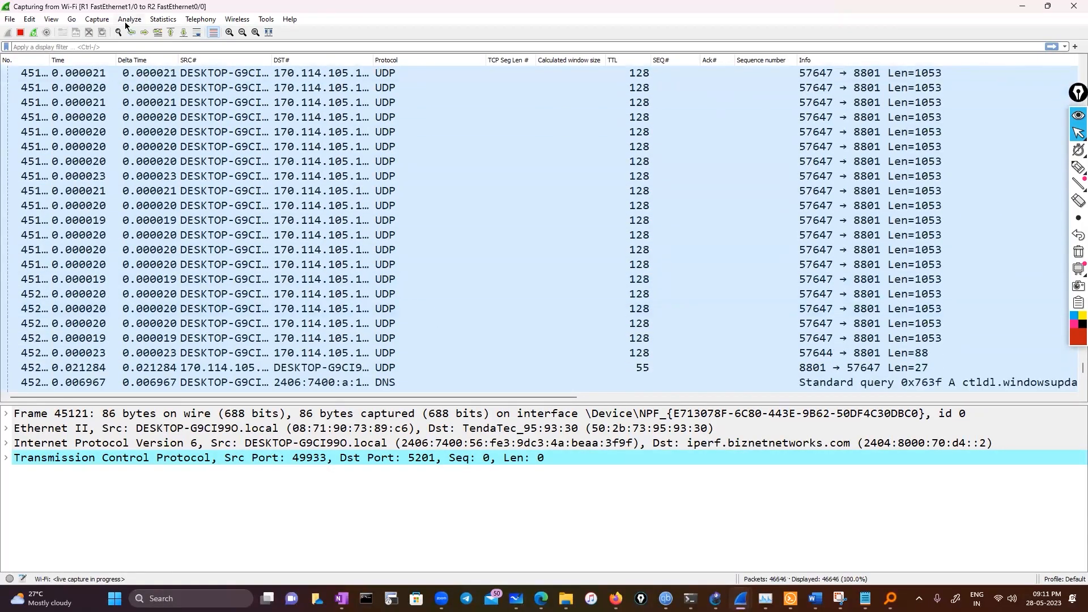
# Open the Time Sequence (Stevens) graph for the selected iperf TCP stream
pyautogui.click(164, 19)
pyautogui.moveTo(220, 316)
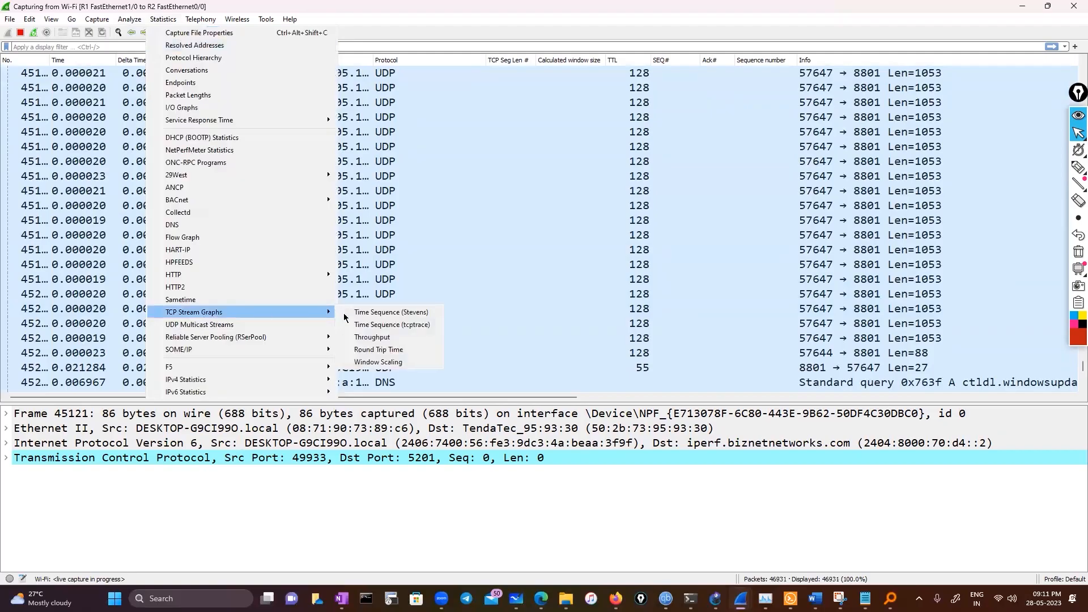
pyautogui.click(391, 312)
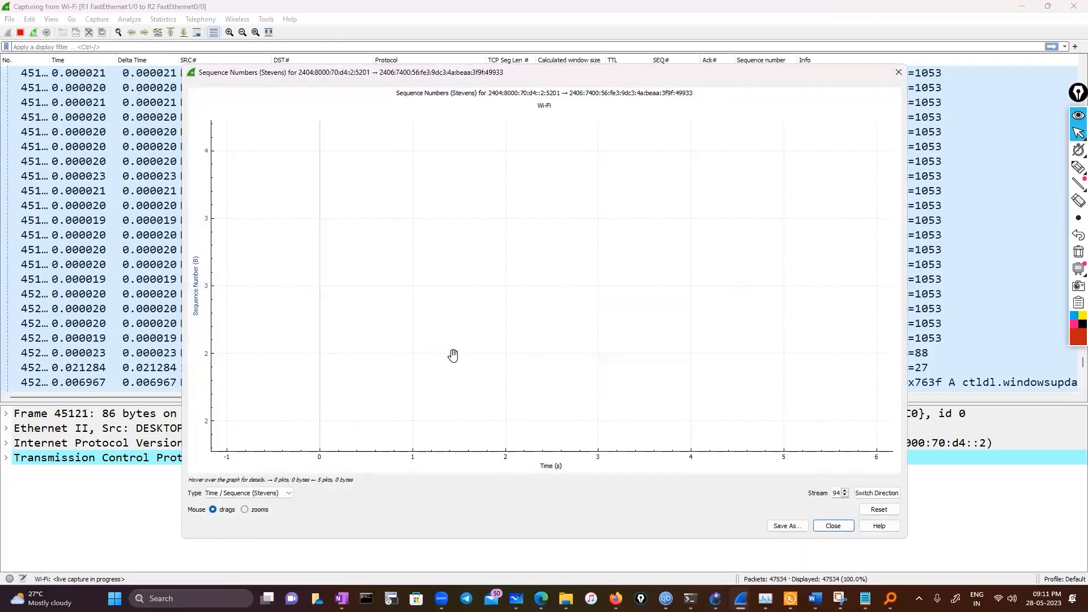
# Close the Stevens graph, widen the destination column, and select the SYN, ACK packet from cs11.wpc.v0cdn.net
pyautogui.click(136, 278)
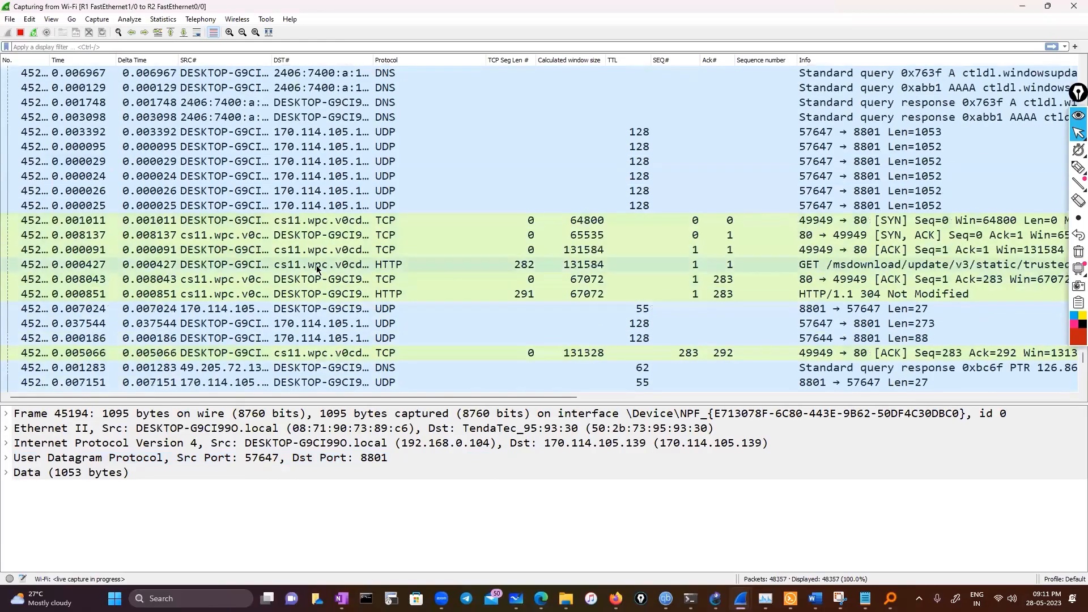
pyautogui.click(317, 265)
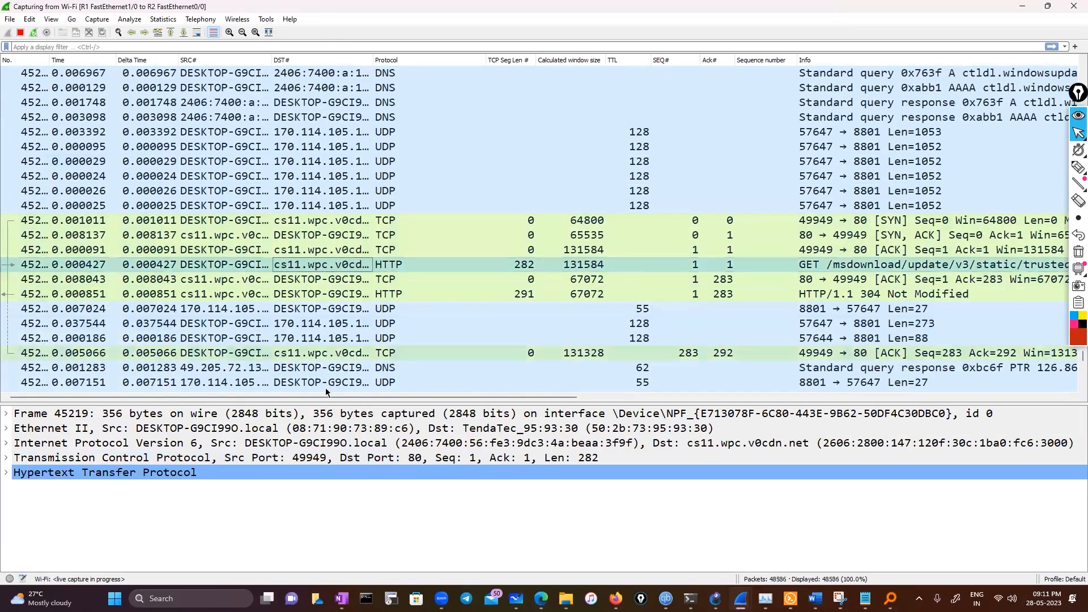
pyautogui.moveTo(369, 54); pyautogui.dragTo(413, 54)
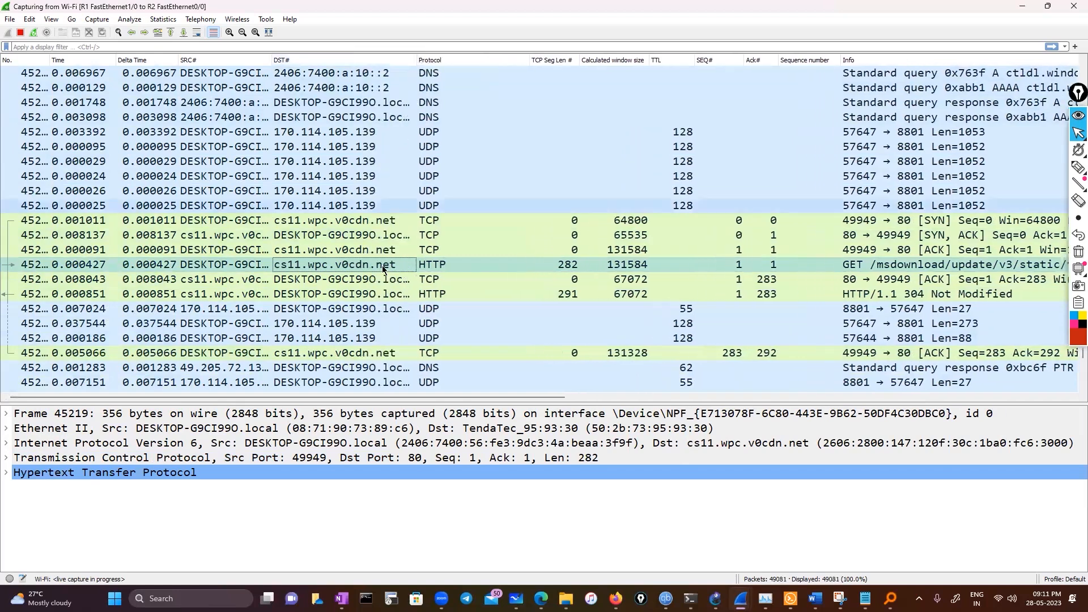
pyautogui.click(370, 238)
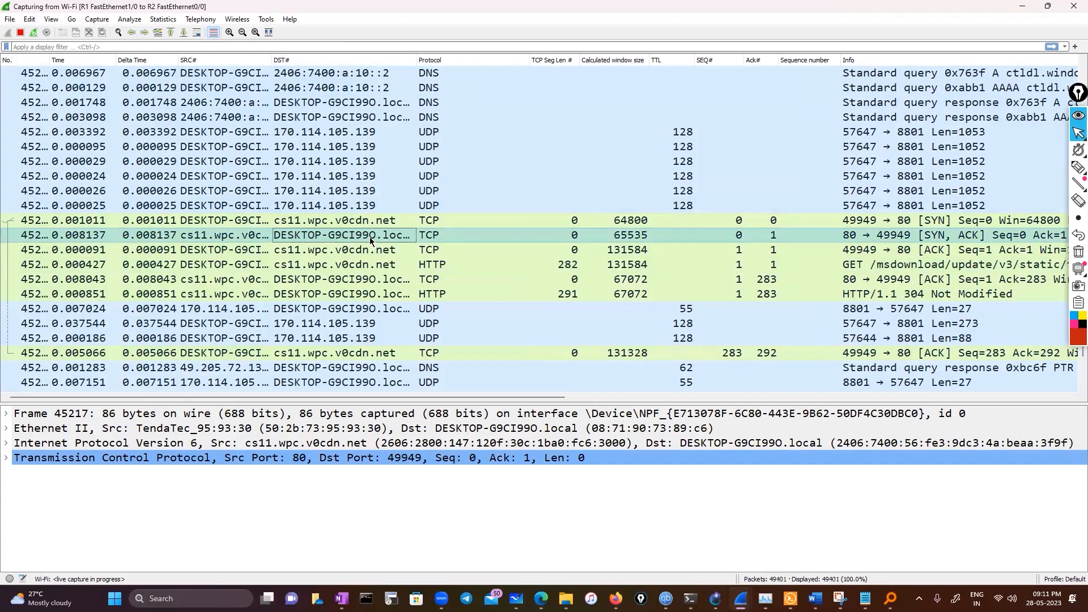
# View the Time Sequence (Stevens) graph for the ACK packet from cs11.wpc.v0cdn.net port 80 to port 49949, and close it
pyautogui.click(51, 20)
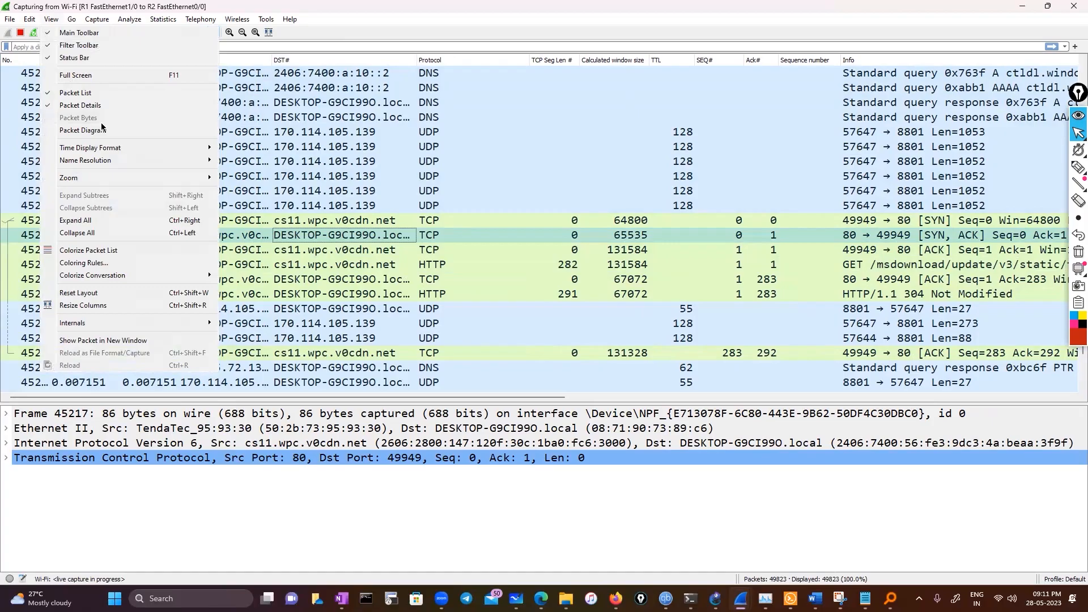
pyautogui.click(225, 8)
pyautogui.scroll(-1, 320, 333)
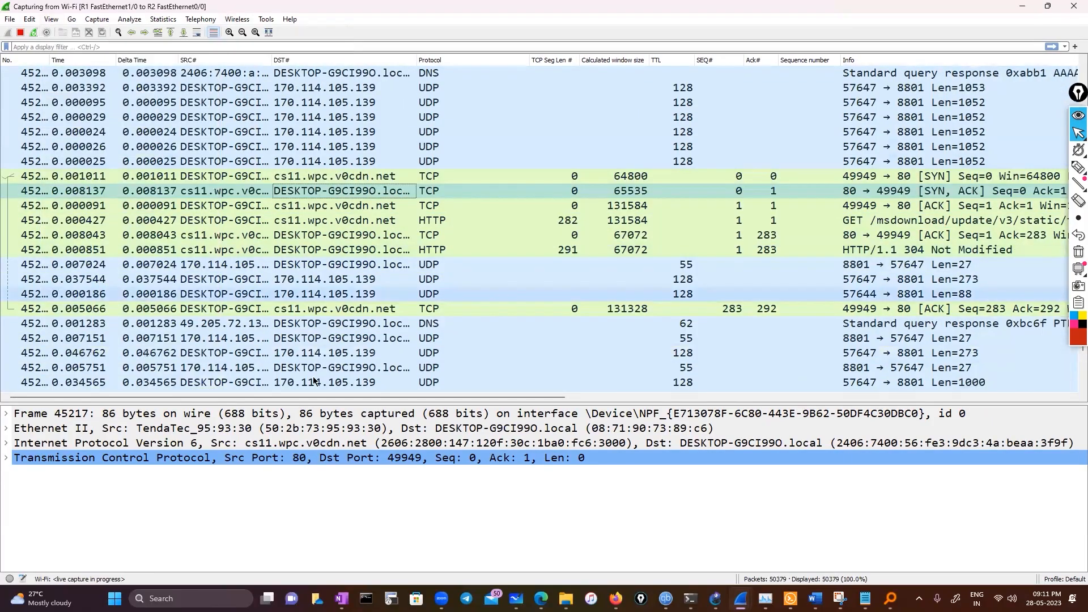
pyautogui.moveTo(330, 397)
pyautogui.mouseDown()
pyautogui.moveTo(588, 405)
pyautogui.moveTo(352, 399)
pyautogui.mouseUp()
pyautogui.click(328, 222)
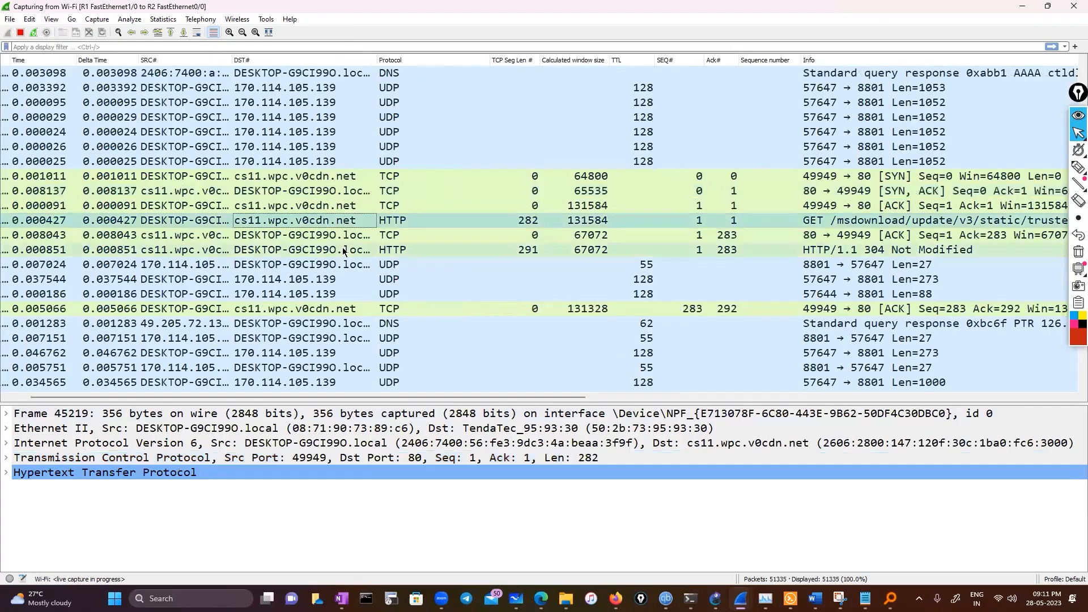
pyautogui.click(345, 234)
pyautogui.click(164, 19)
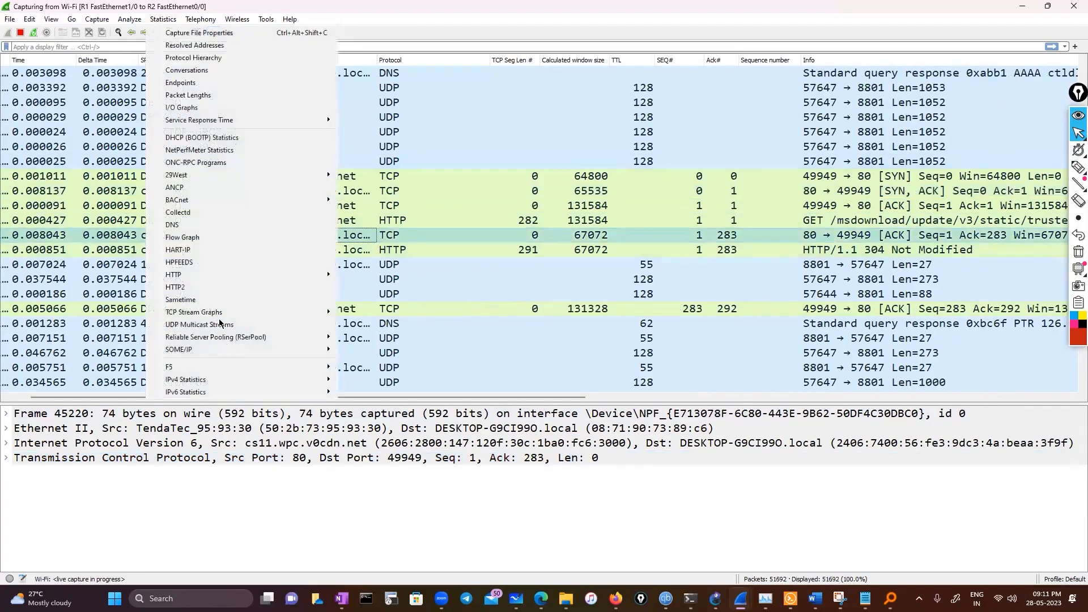
pyautogui.moveTo(220, 313)
pyautogui.click(373, 312)
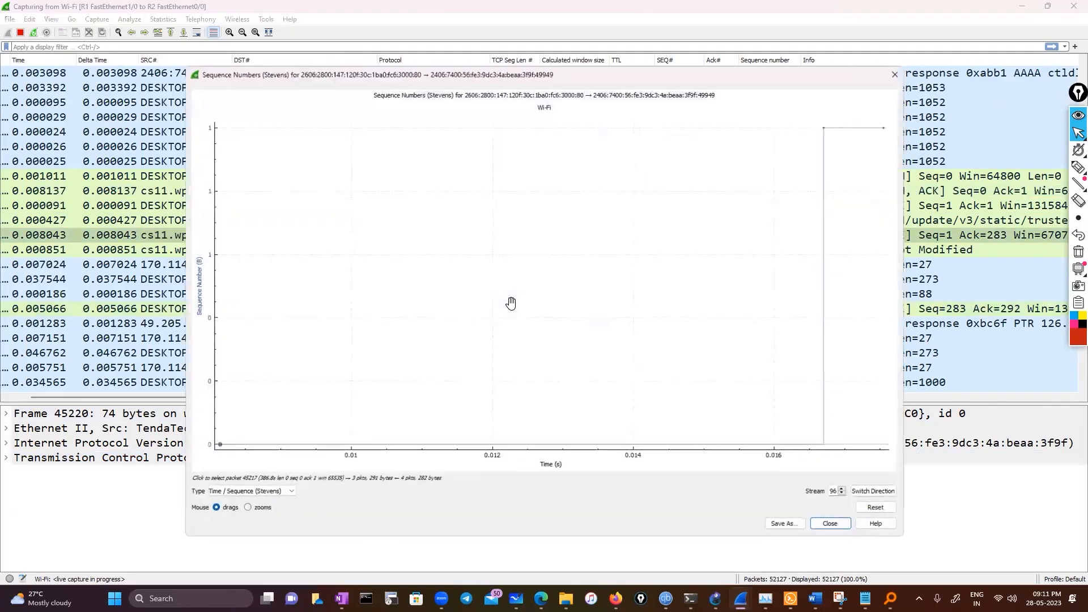
pyautogui.scroll(-2, 510, 304)
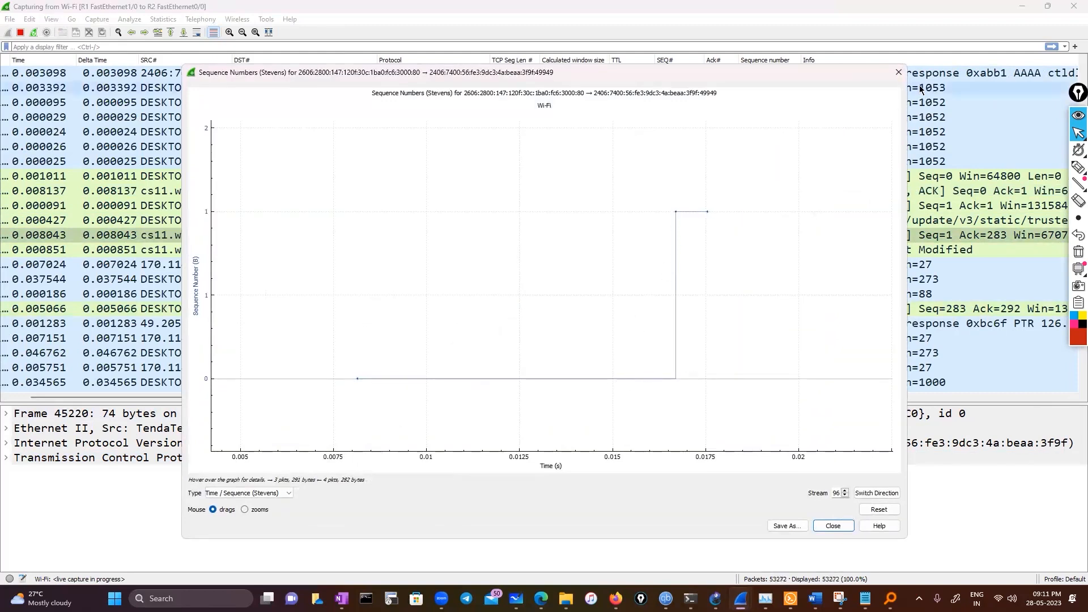
pyautogui.click(898, 72)
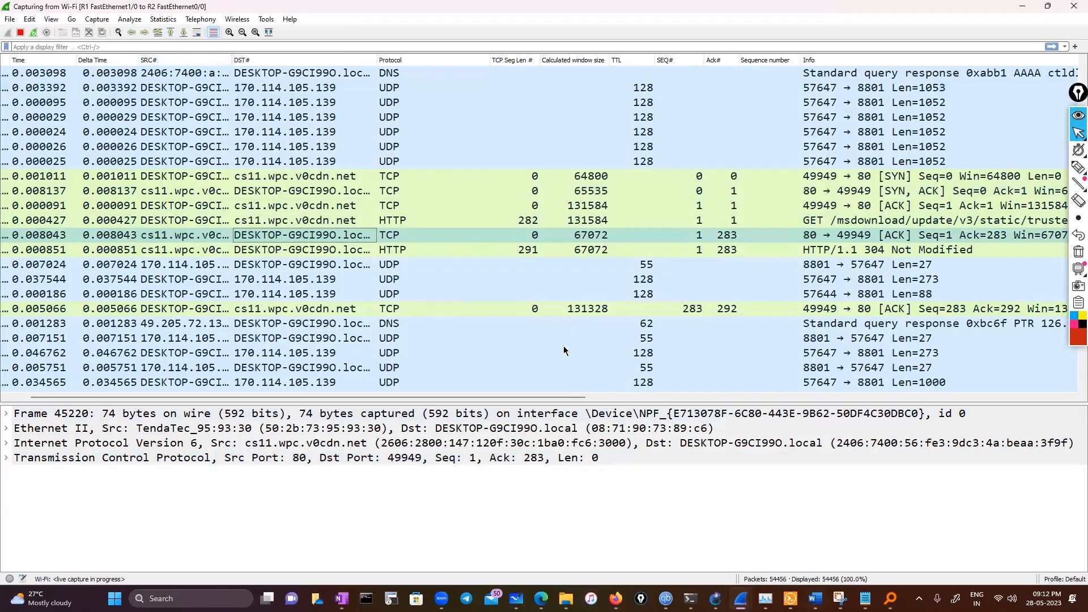
# Locate the first TCP Zero Window segment packet through Expert Information and stop the live Wi-Fi capture
pyautogui.click(8, 580)
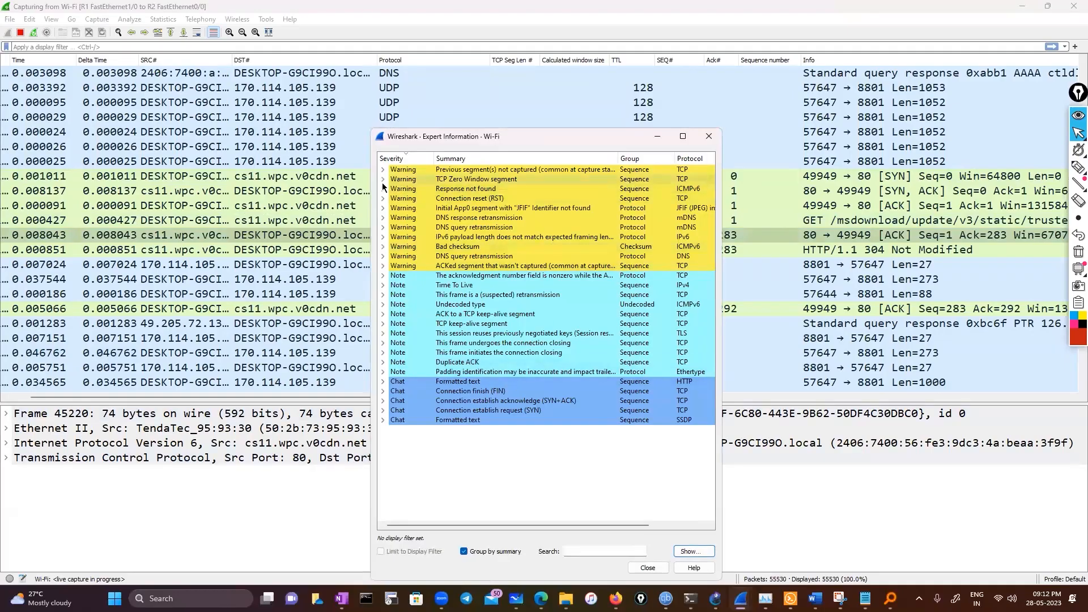
pyautogui.click(383, 179)
pyautogui.click(459, 189)
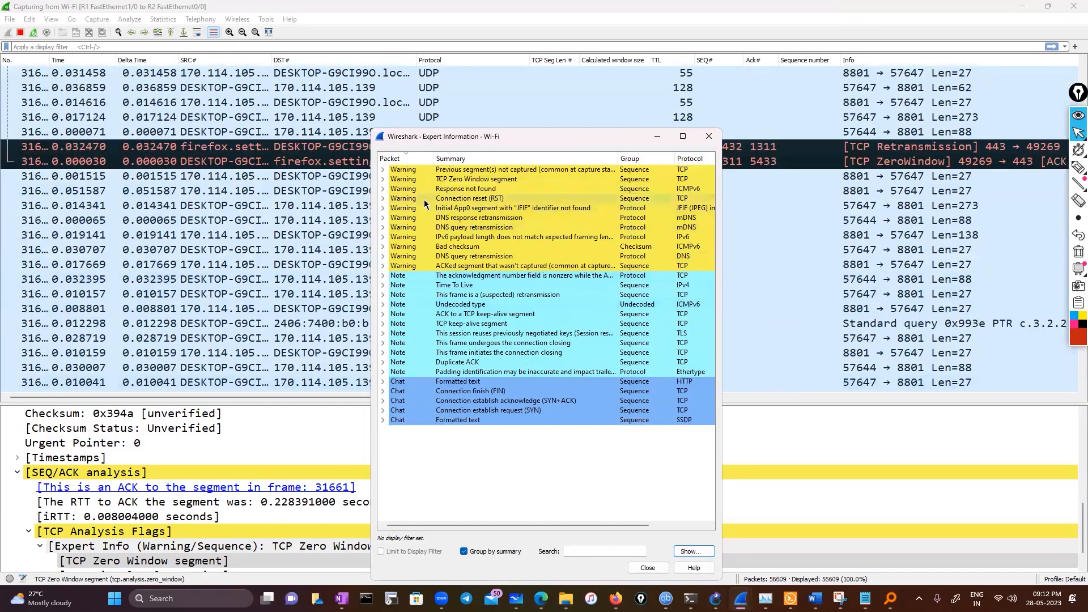
pyautogui.click(383, 179)
pyautogui.click(20, 33)
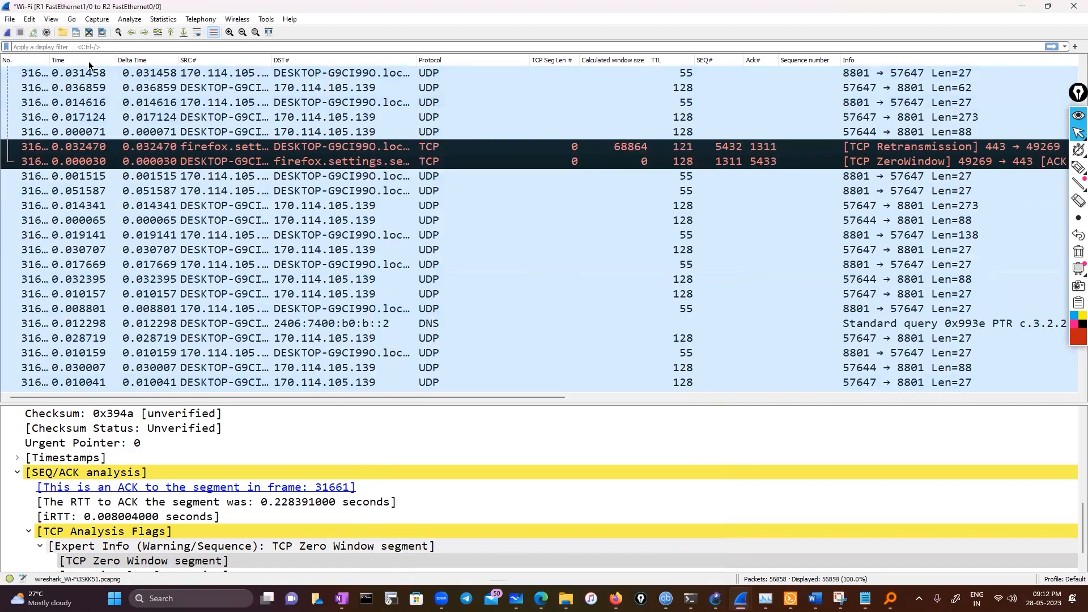
# Reopen Expert Information, go to TCP Zero Window packet 32546, and reposition the window clear of the filter field
pyautogui.click(9, 579)
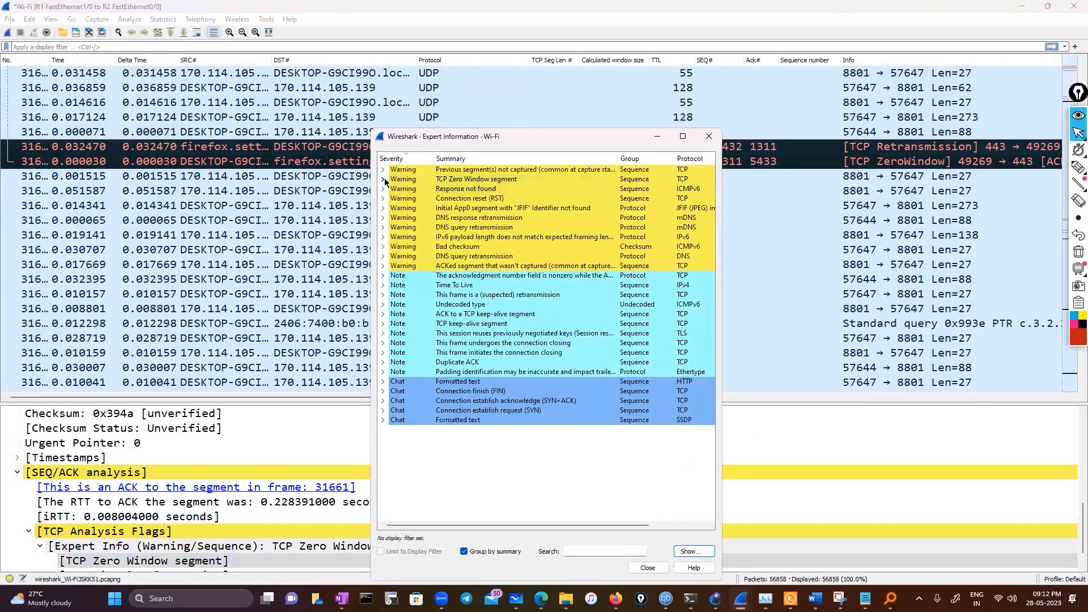
pyautogui.click(383, 179)
pyautogui.click(486, 198)
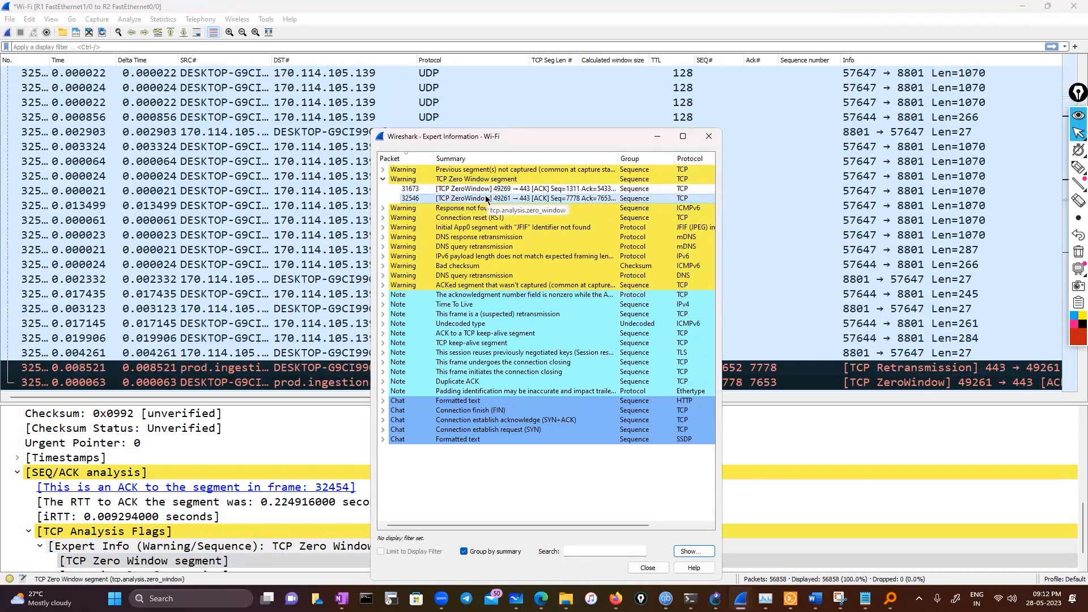
pyautogui.moveTo(532, 136); pyautogui.dragTo(576, 158)
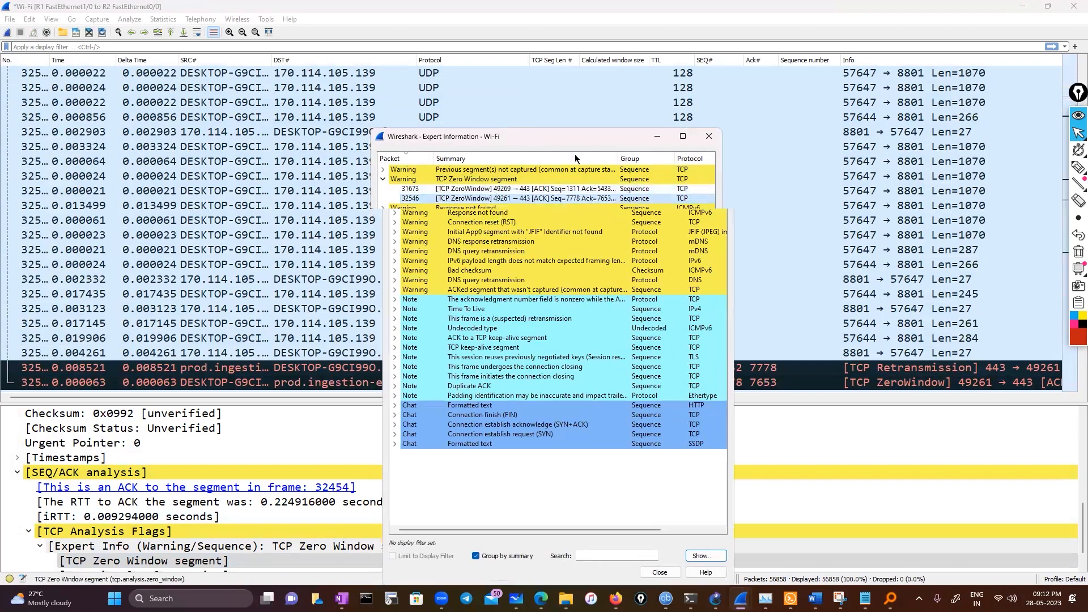
pyautogui.moveTo(485, 131); pyautogui.dragTo(422, 76)
# Prepare a display filter from zero-window packet 31673 in Expert Information and apply tcp.analysis.zero_window to the capture
pyautogui.rightClick(404, 136)
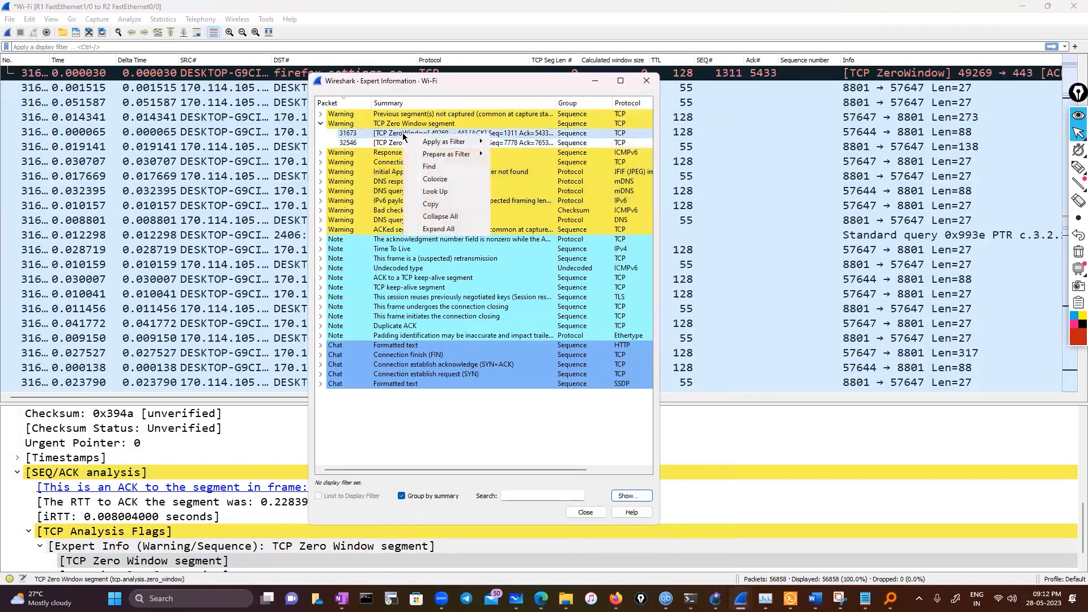
pyautogui.moveTo(416, 153)
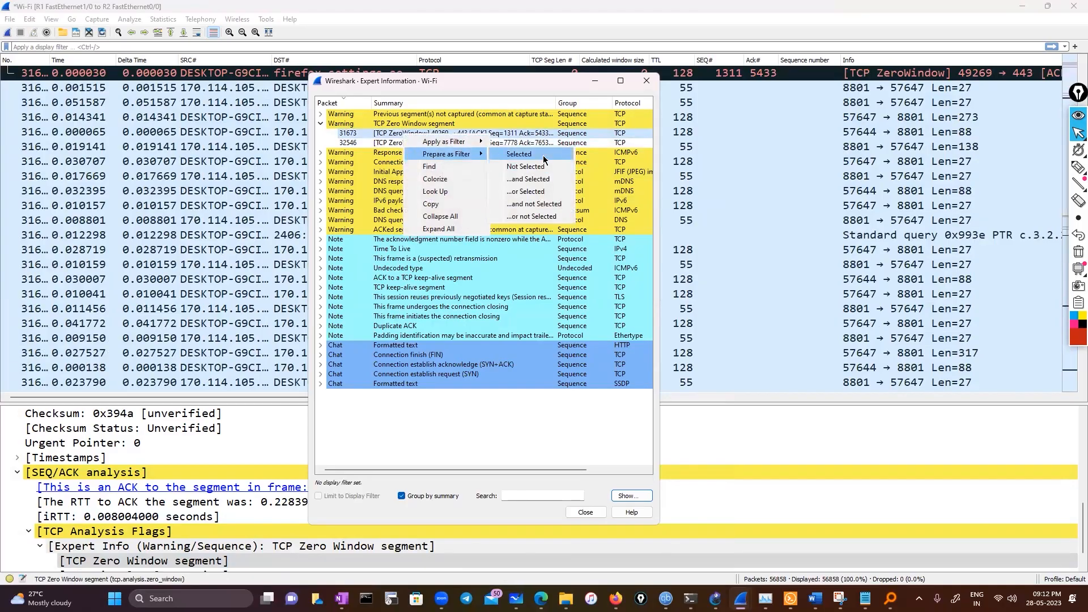
pyautogui.click(518, 154)
pyautogui.click(167, 51)
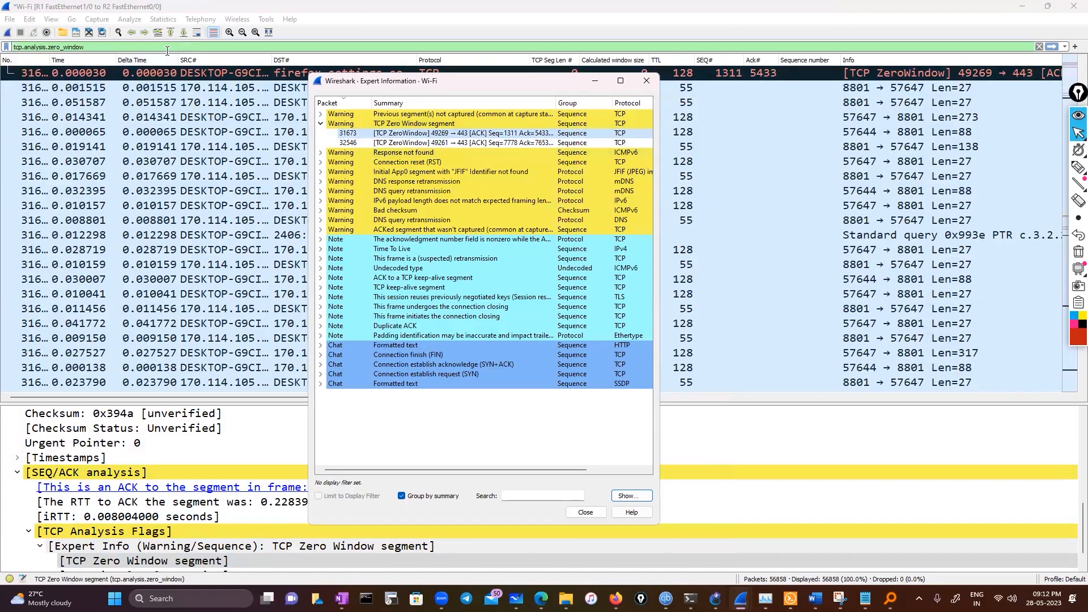
pyautogui.press('Return')
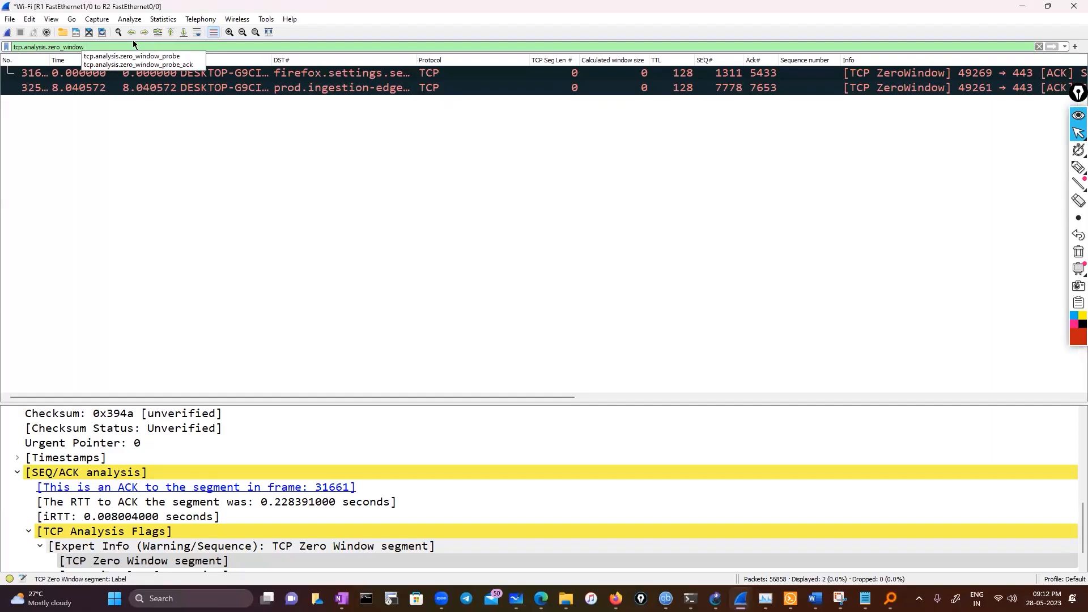
# Copy the tcp.analysis.zero_window expression from the display filter
pyautogui.moveTo(85, 45); pyautogui.dragTo(9, 48)
pyautogui.rightClick(18, 47)
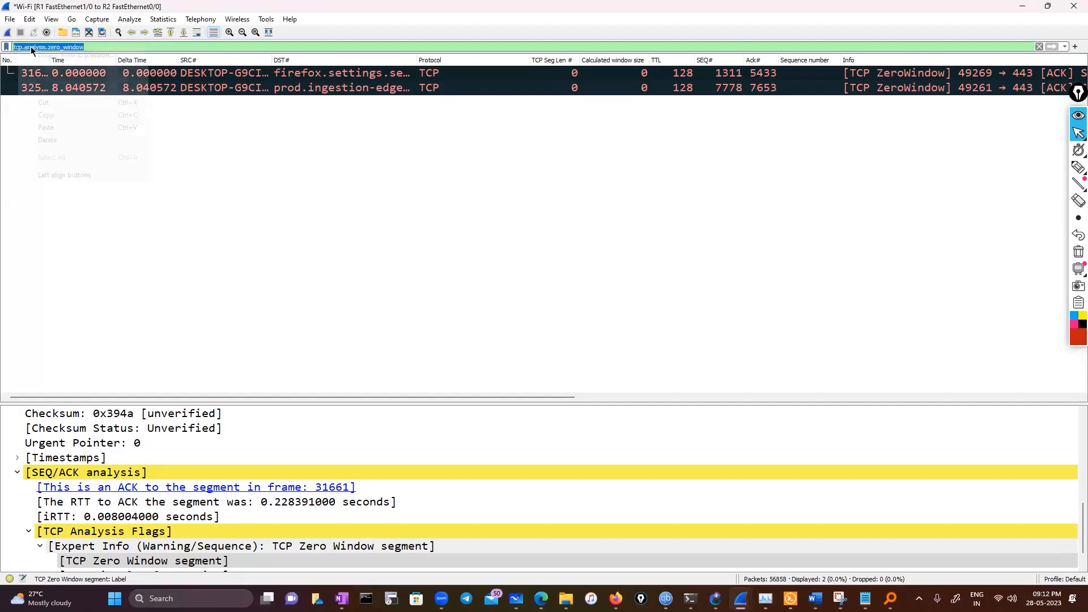
pyautogui.click(69, 116)
# Open the Time Sequence (Stevens) graph for the stream of the first filtered ZeroWindow packet
pyautogui.click(130, 20)
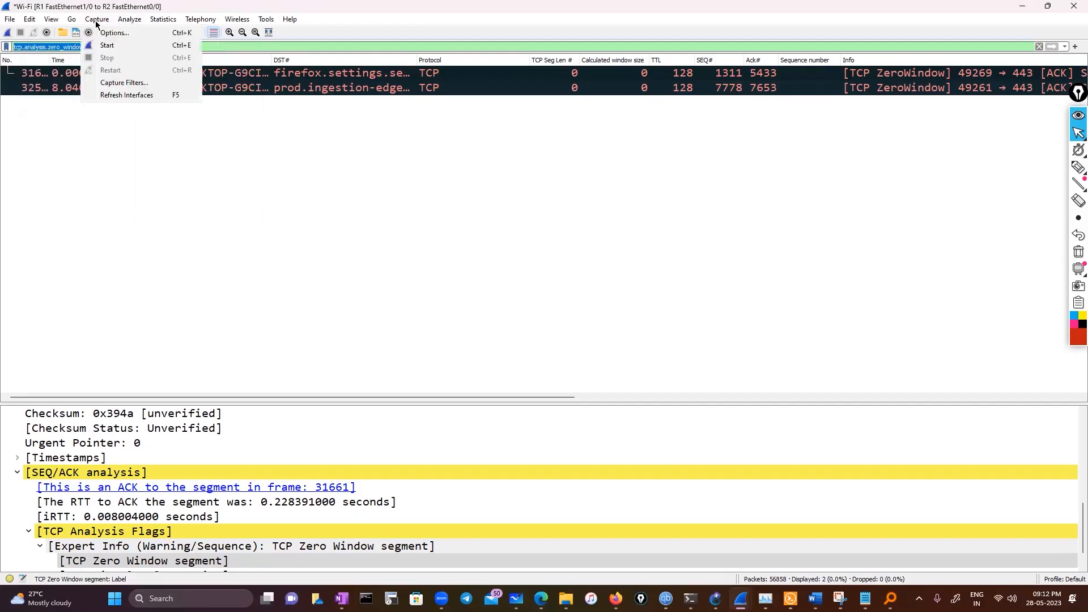
pyautogui.moveTo(168, 22)
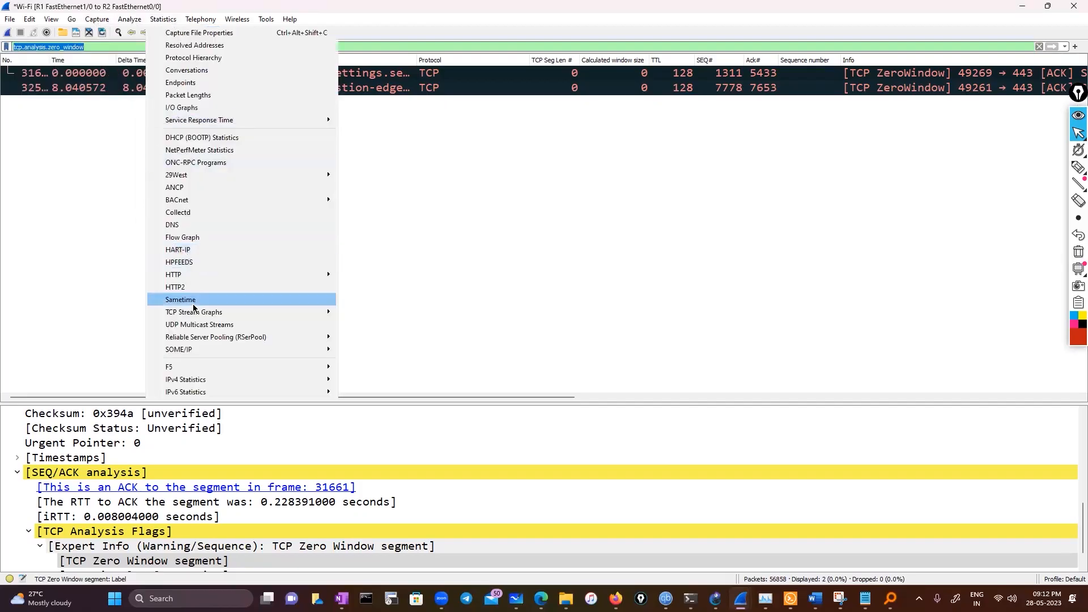
pyautogui.moveTo(326, 312)
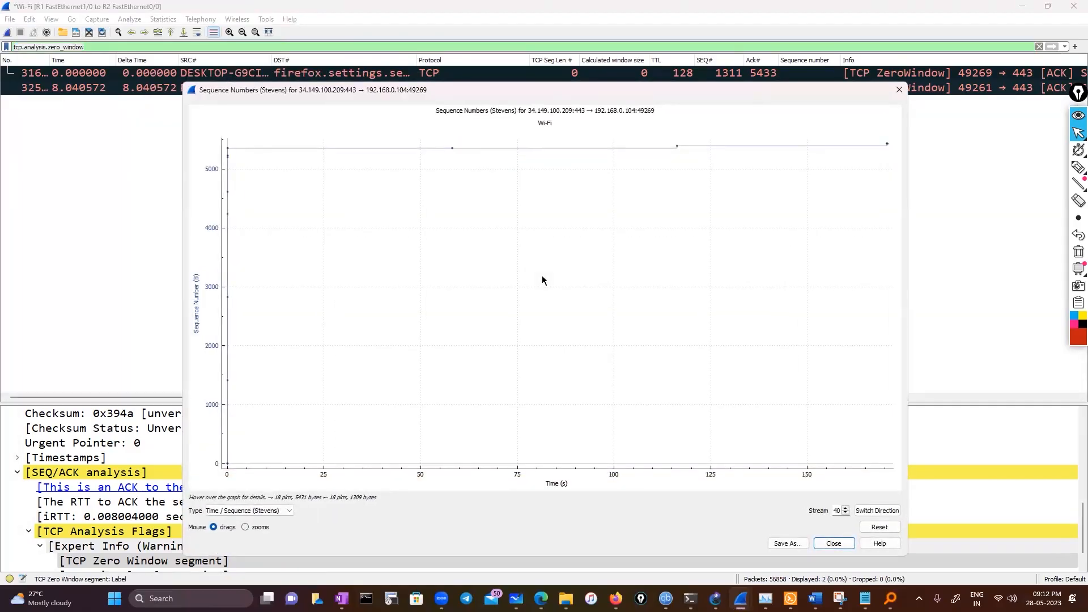
# Select the first ZeroWindow packet, review its TCP details, and highlight the Stream index field
pyautogui.click(132, 78)
pyautogui.scroll(-1, 106, 502)
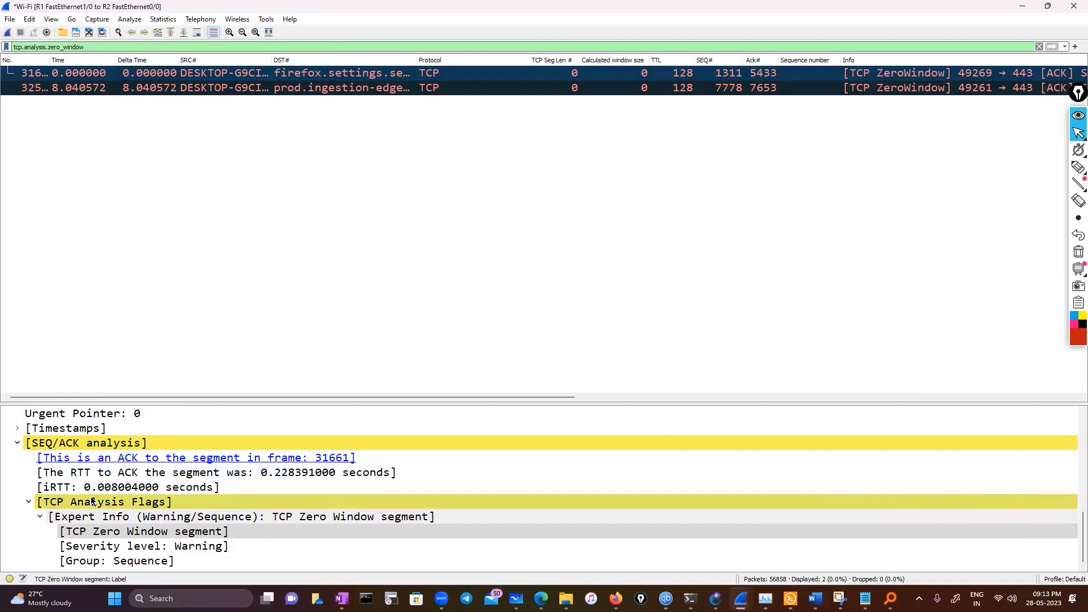
pyautogui.scroll(3, 93, 501)
pyautogui.scroll(2, 93, 501)
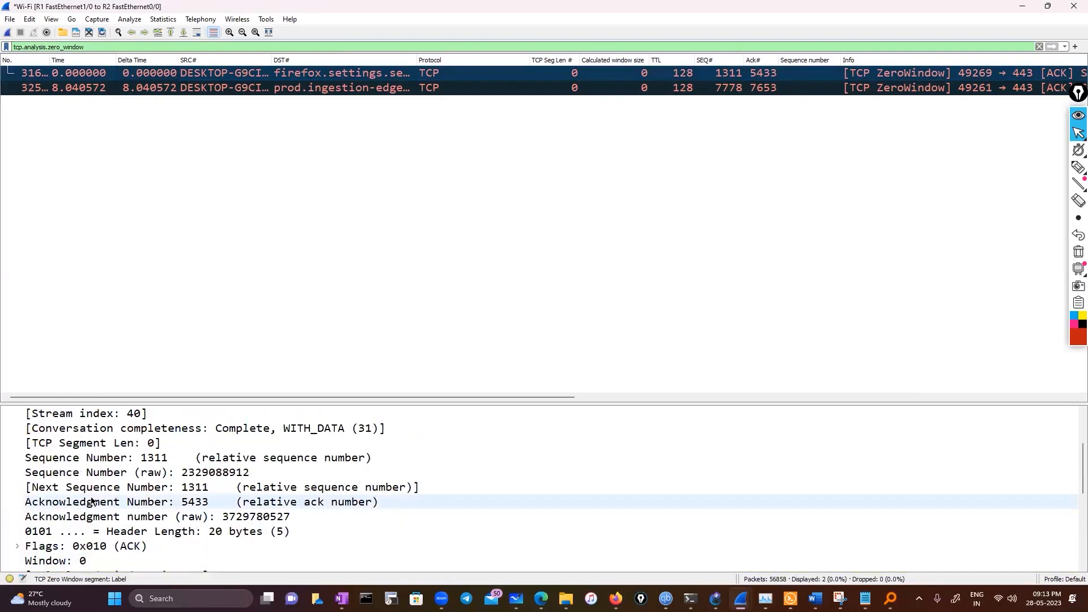
pyautogui.scroll(1, 92, 501)
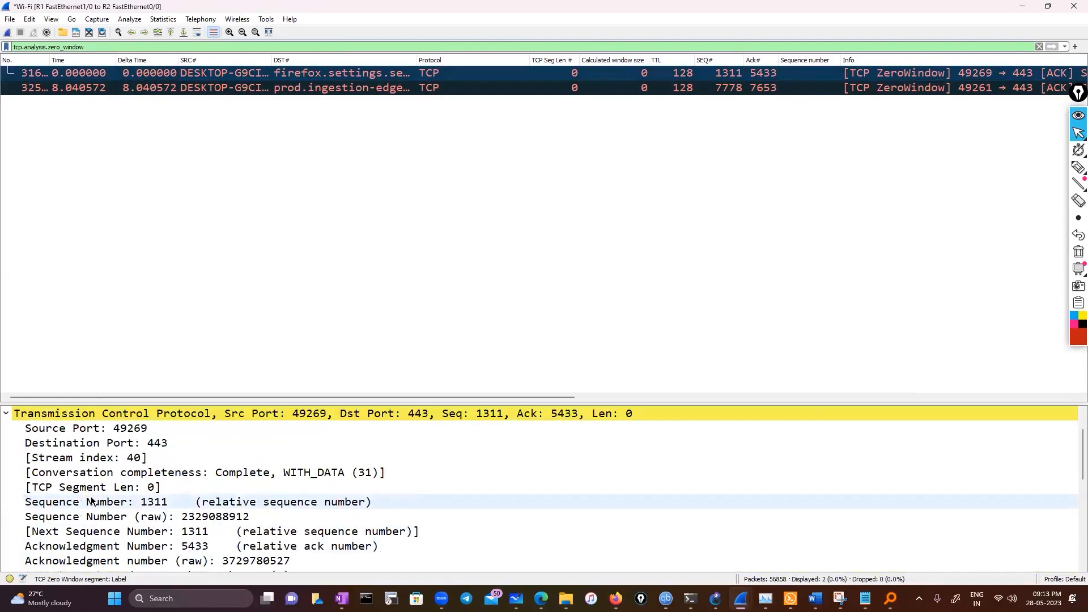
pyautogui.click(107, 459)
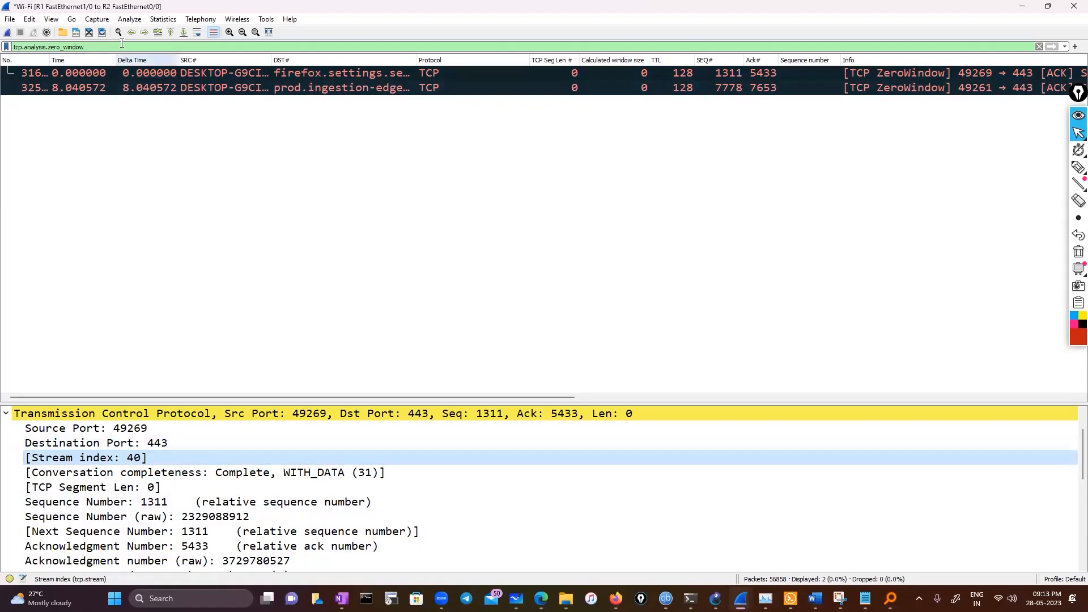
# Reopen the Time Sequence (Stevens) graph for TCP stream 40 and inspect its sequence-number plot
pyautogui.click(94, 19)
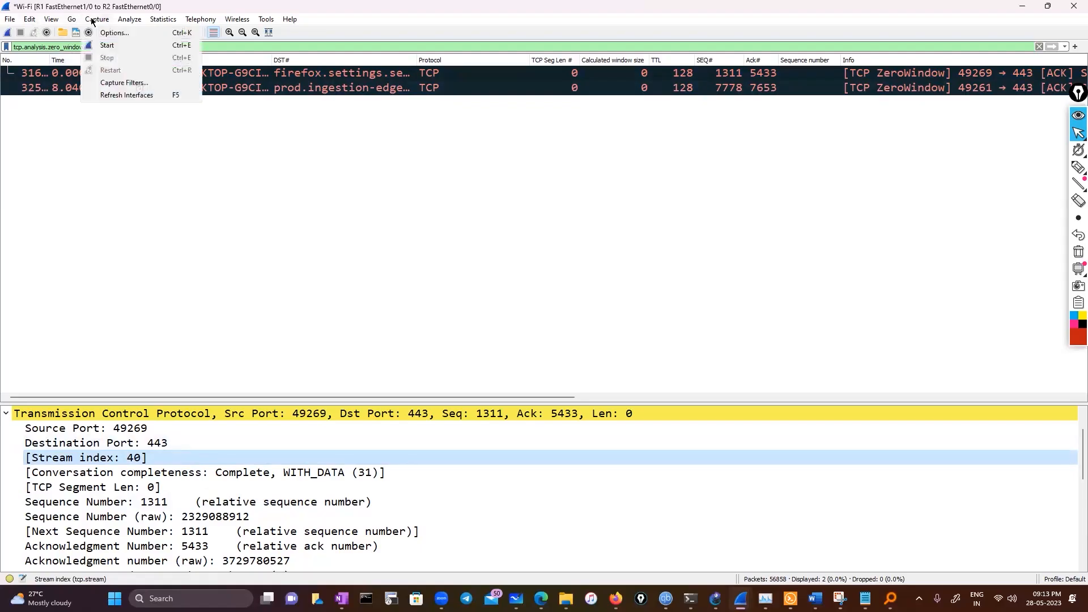
pyautogui.moveTo(124, 21)
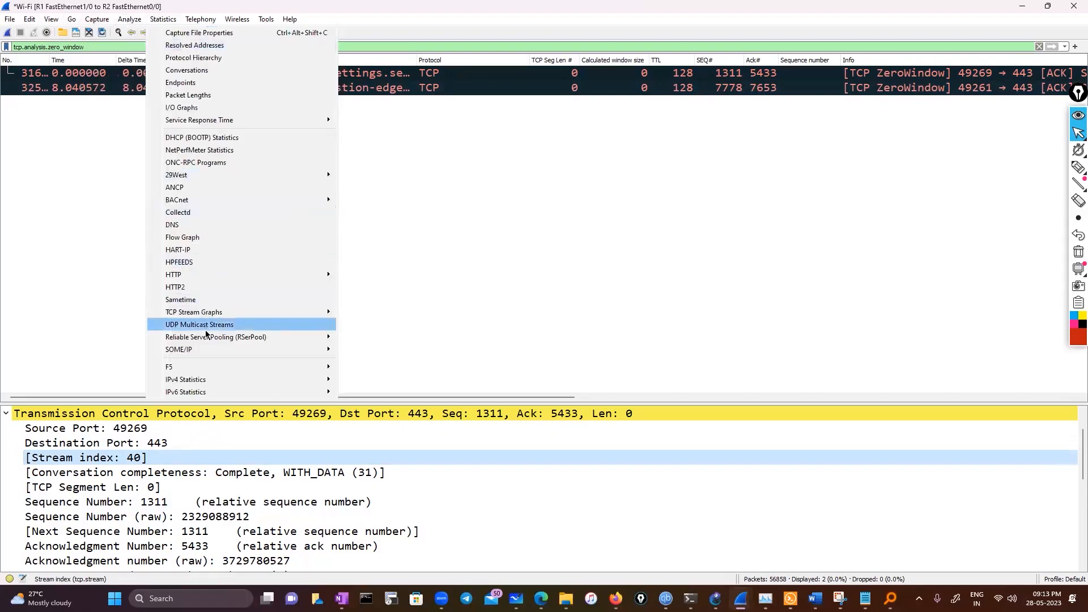
pyautogui.click(381, 313)
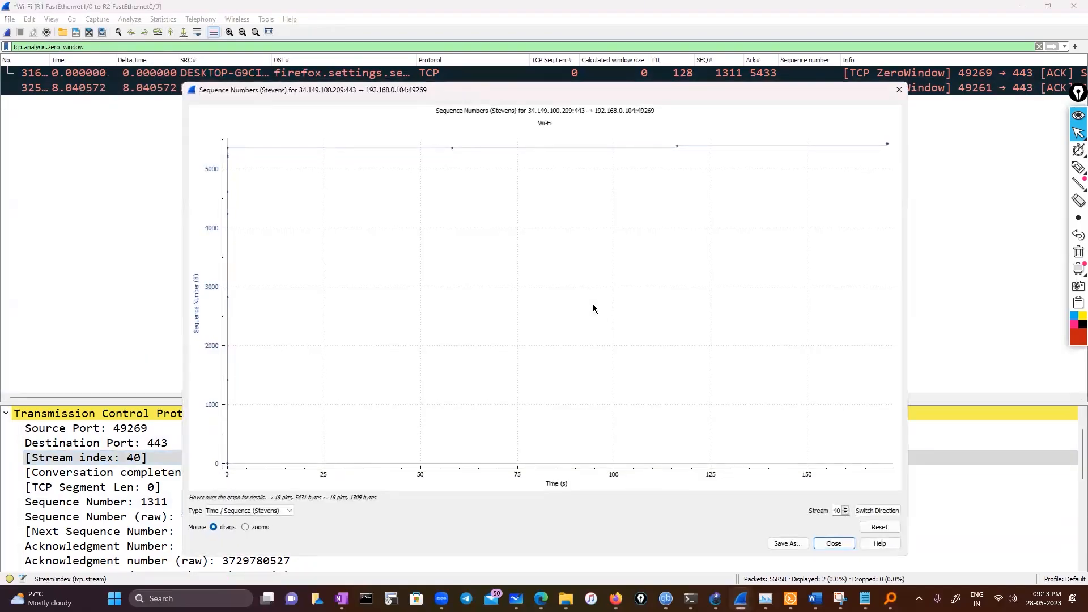
pyautogui.doubleClick(837, 510)
pyautogui.moveTo(342, 135); pyautogui.dragTo(458, 200)
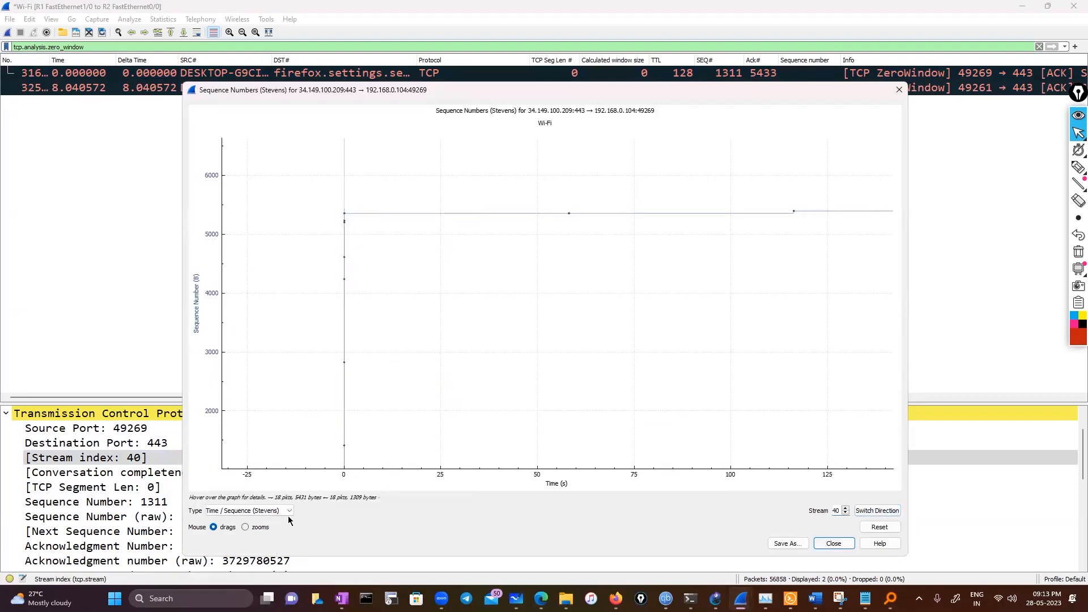
# Set the graph's mouse mode to zooms, magnify the start of the plateau near time 0, and close the graph
pyautogui.click(245, 527)
pyautogui.moveTo(296, 187); pyautogui.dragTo(476, 275)
pyautogui.moveTo(335, 207); pyautogui.dragTo(536, 316)
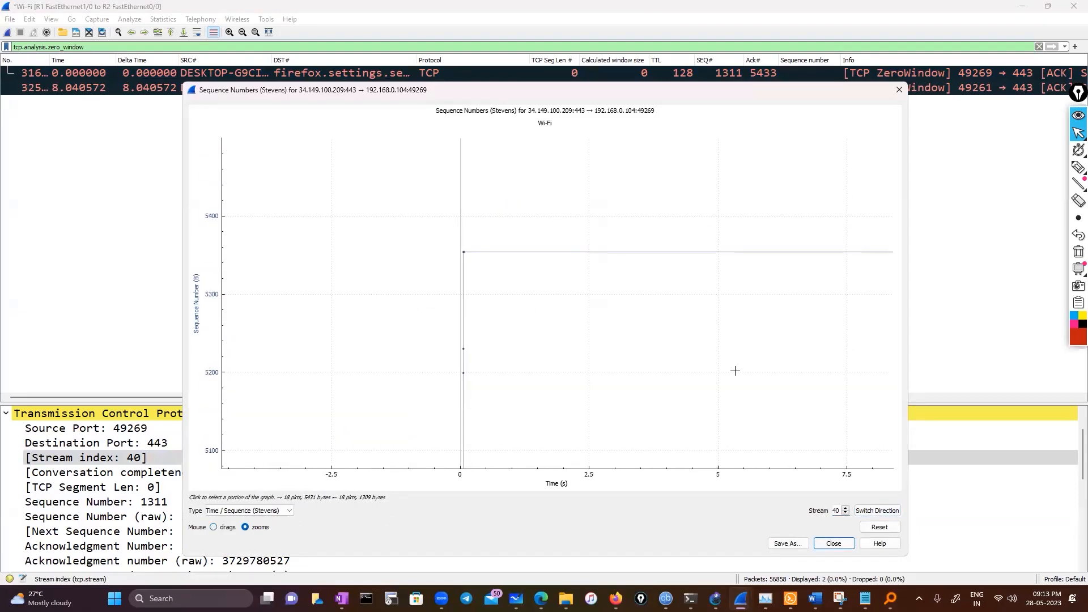
pyautogui.click(899, 89)
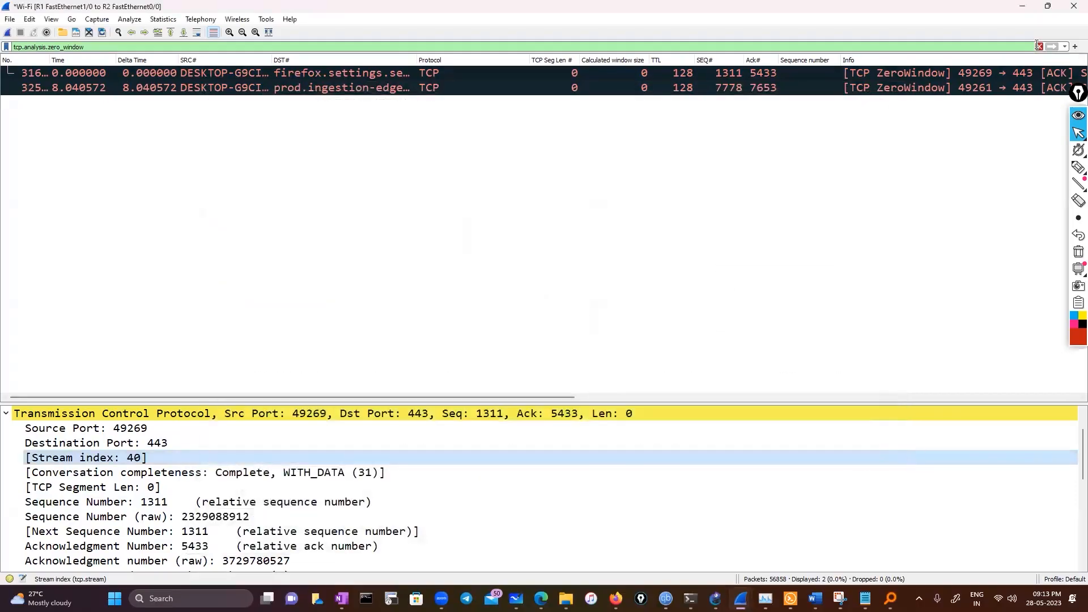
# Clear the zero-window display filter and rerun iperf3.exe -c iperf.biznetnetworks.com -p 5201 in the Command Prompt window
pyautogui.click(1039, 46)
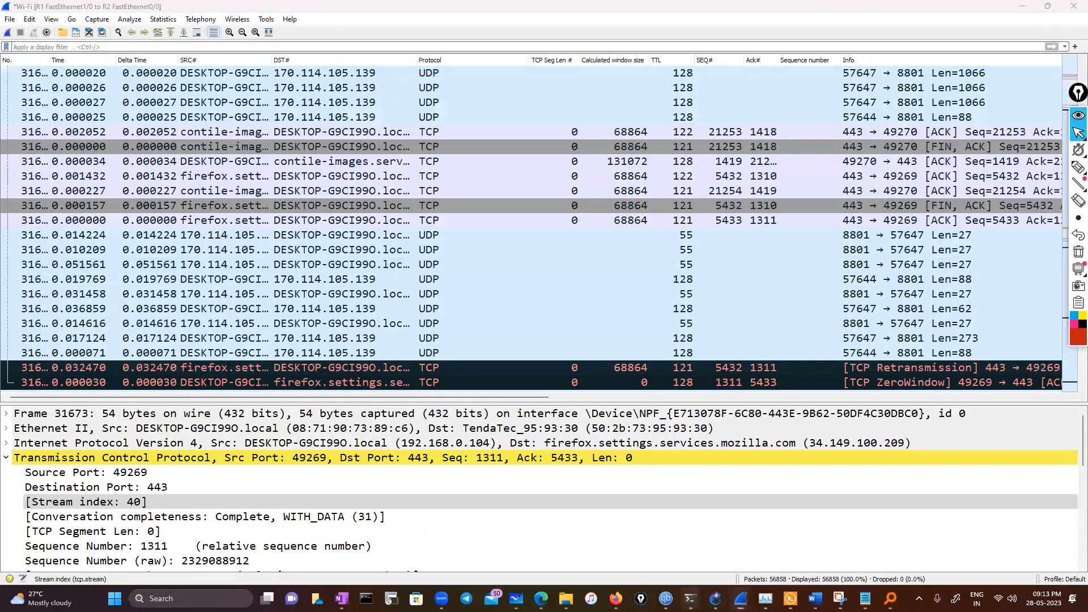
pyautogui.moveTo(691, 599)
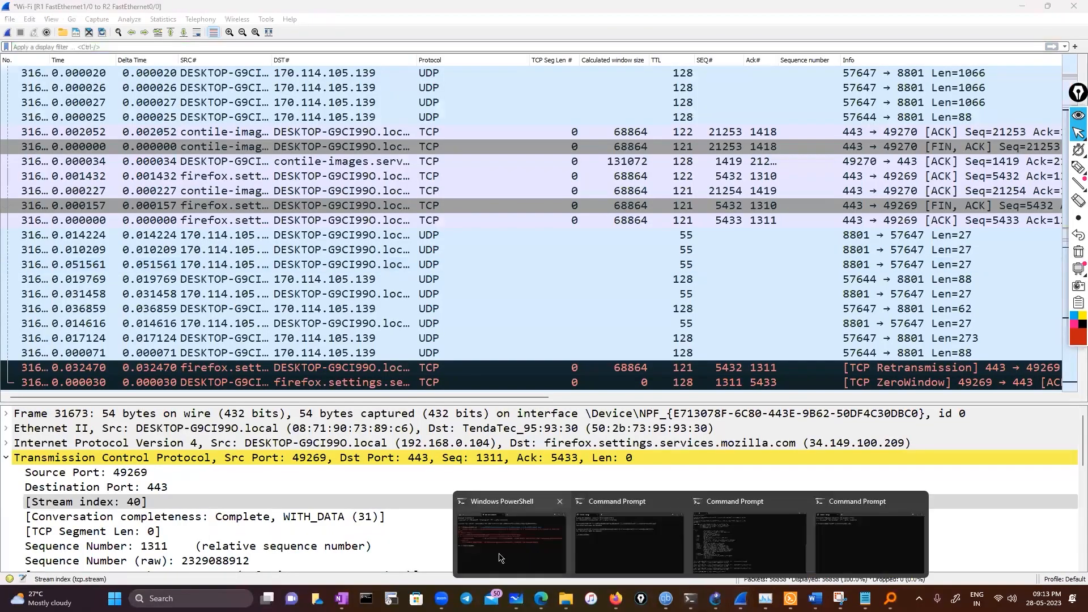
pyautogui.click(769, 563)
pyautogui.press('Up')
pyautogui.press('Return')
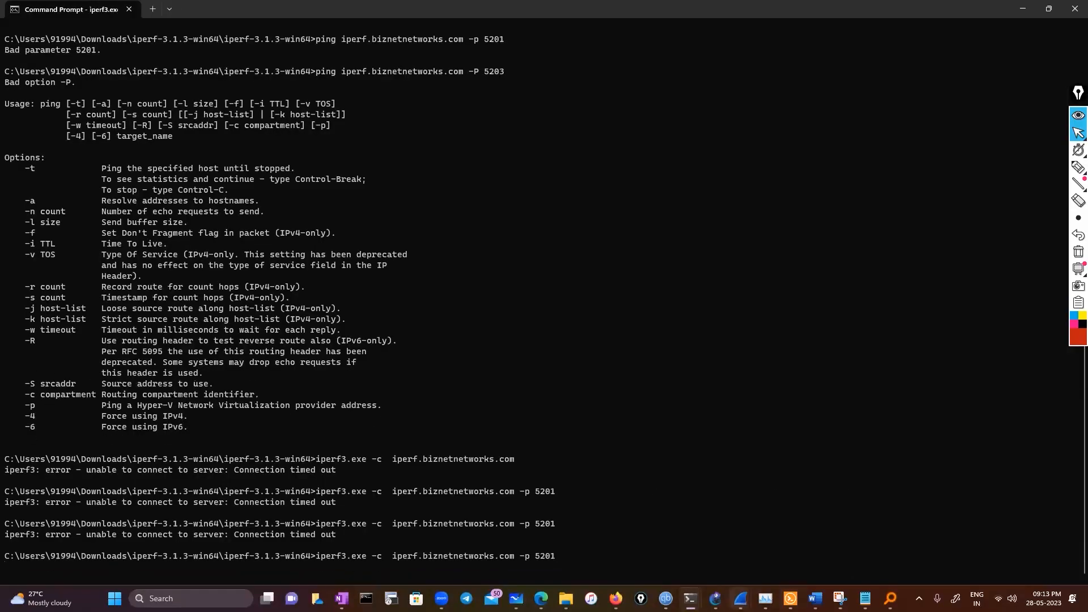
# Switch to File Explorer and open the TCP Stream Graphs capture from the pcap folder in Wireshark
pyautogui.moveTo(741, 598)
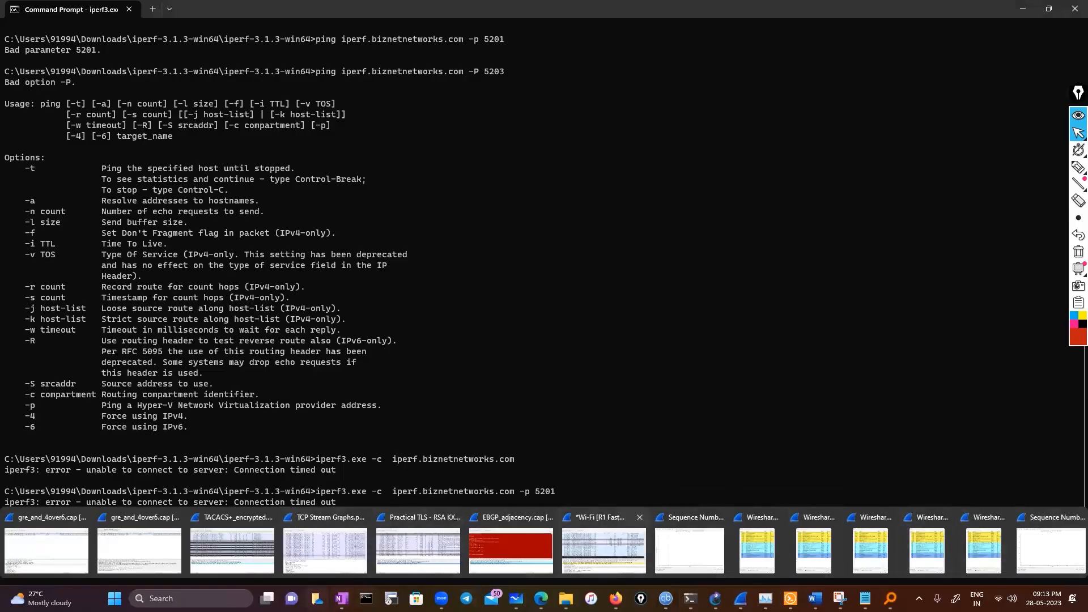
pyautogui.click(566, 598)
pyautogui.click(39, 559)
pyautogui.scroll(-1, 311, 533)
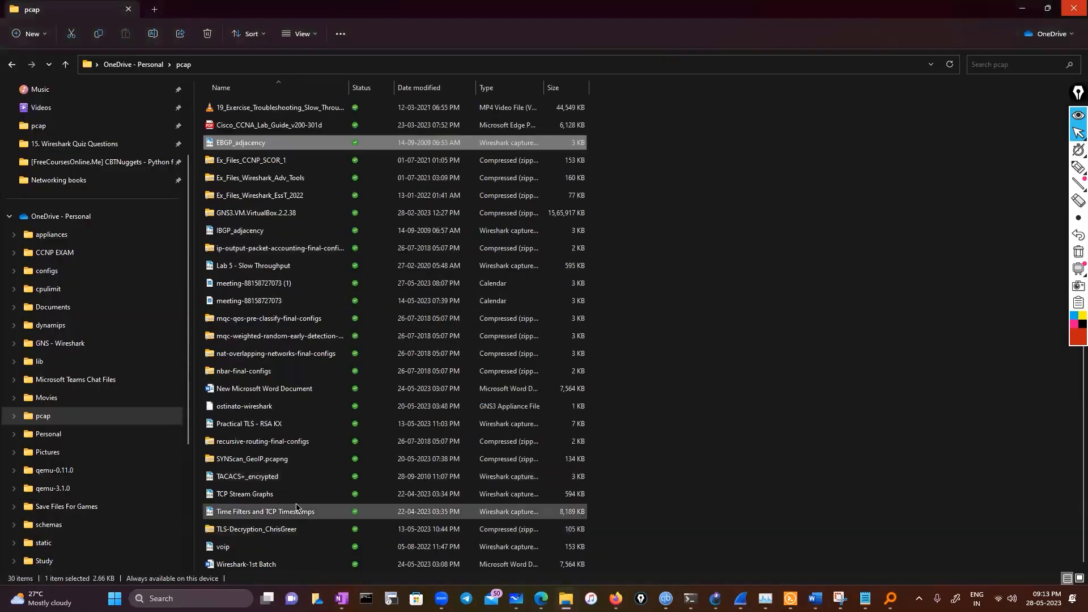
pyautogui.click(309, 496)
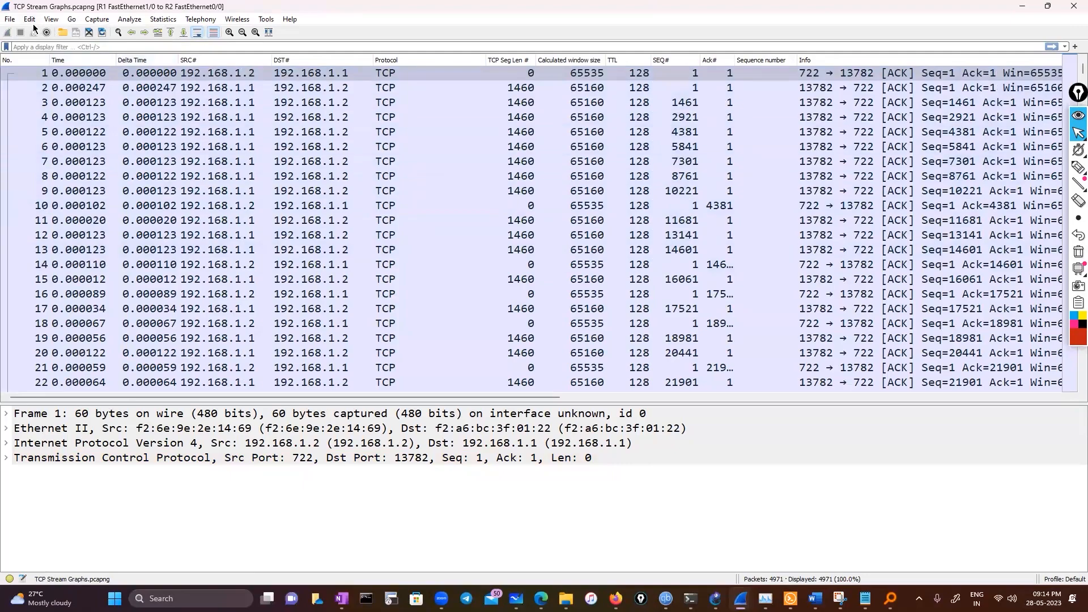
# View the Time Sequence (Stevens) graph for the TCP Stream Graphs capture, and close it
pyautogui.click(163, 19)
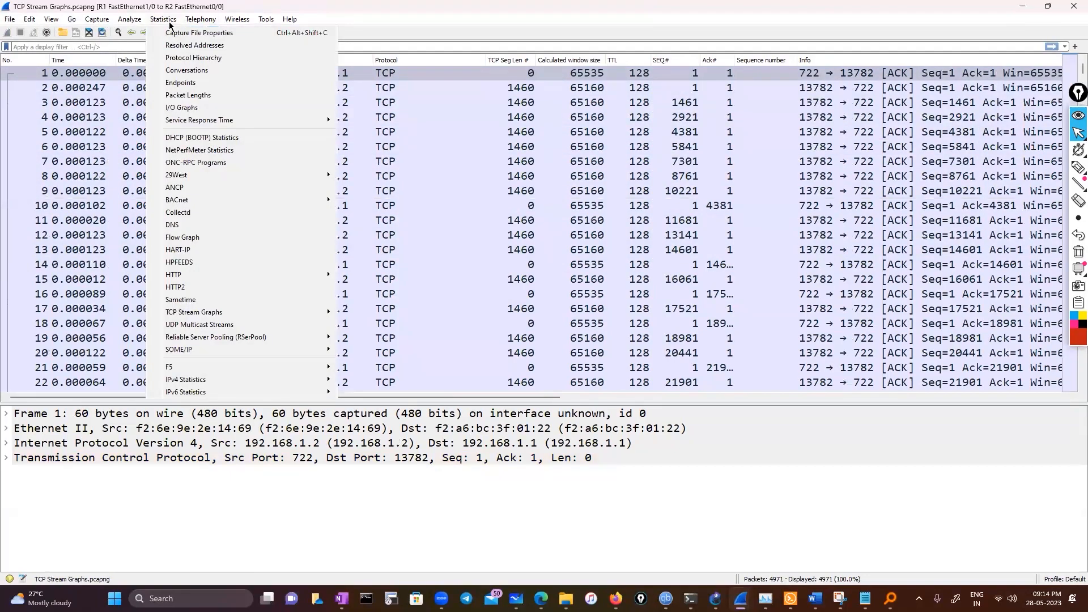
pyautogui.moveTo(199, 314)
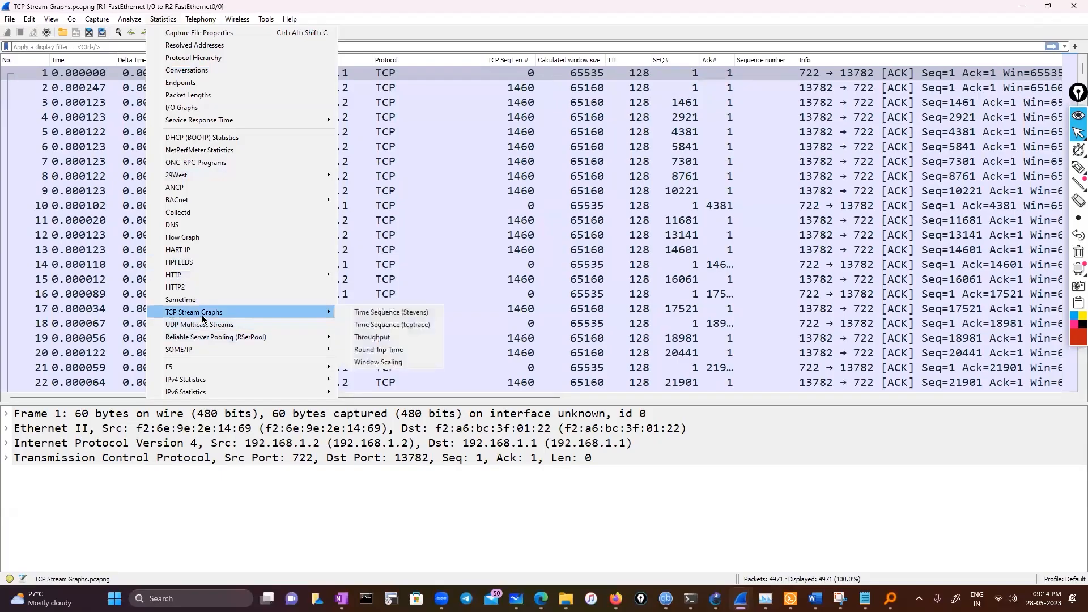
pyautogui.click(394, 316)
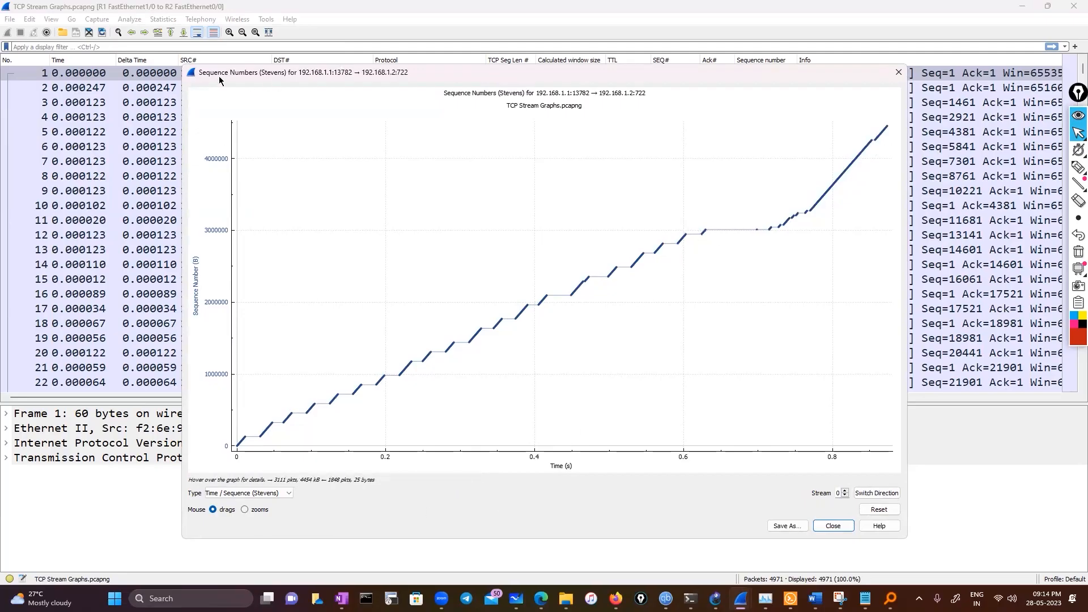
pyautogui.click(899, 72)
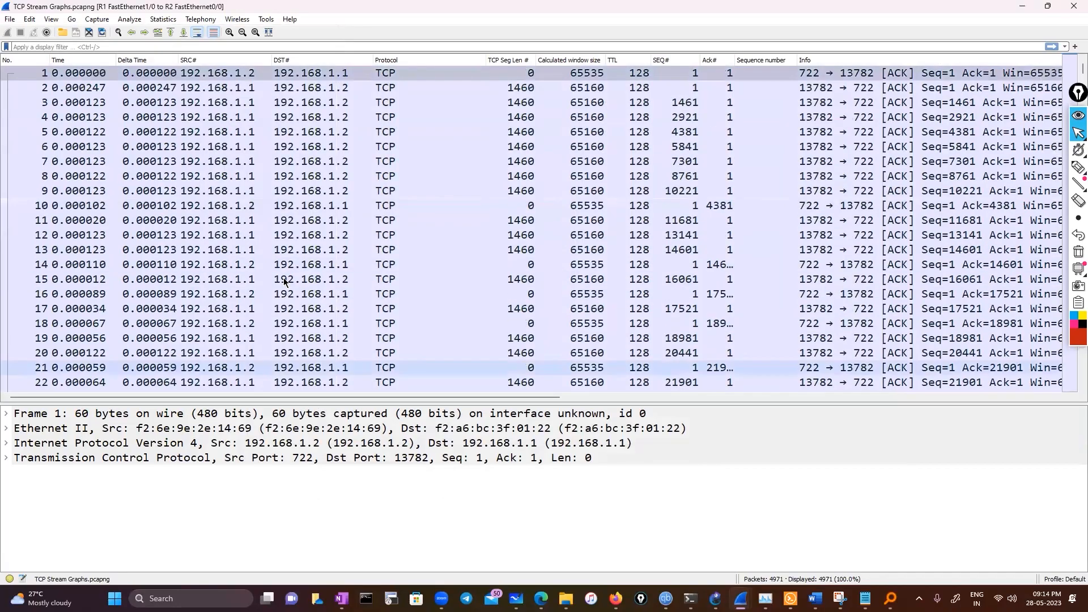
# Open the Flow Graph, limit it to the display filter, review the packet exchange between the two hosts, and close it
pyautogui.scroll(-18, 284, 282)
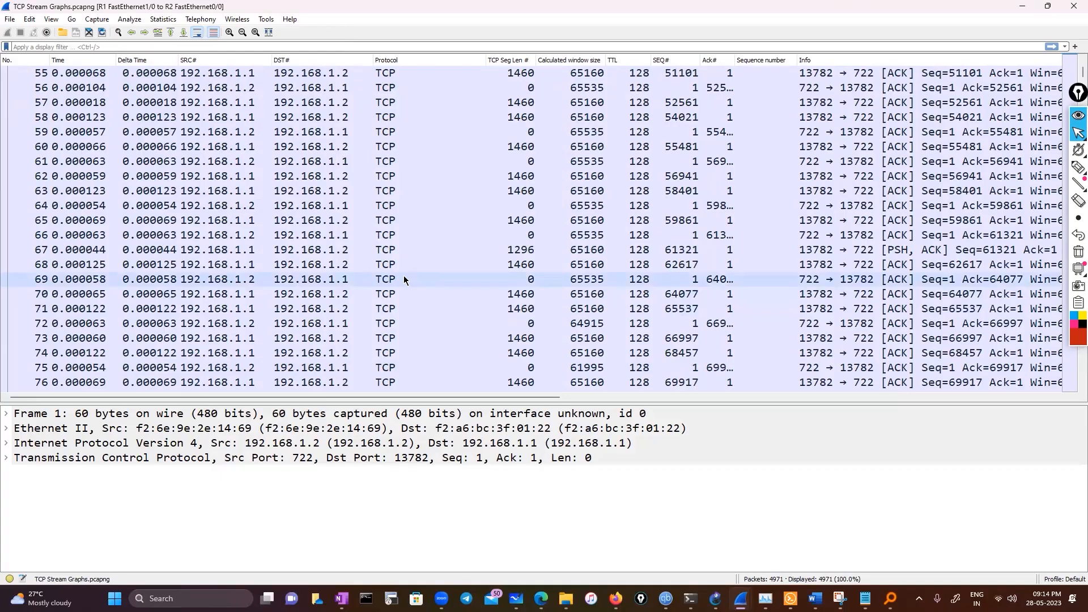
pyautogui.click(126, 21)
pyautogui.moveTo(172, 21)
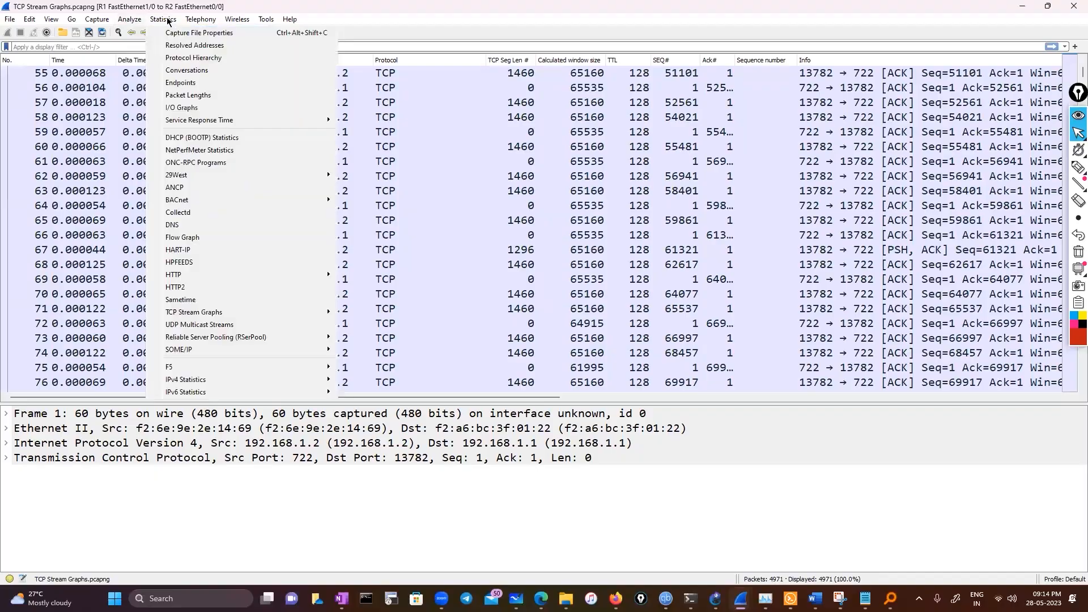
pyautogui.click(183, 237)
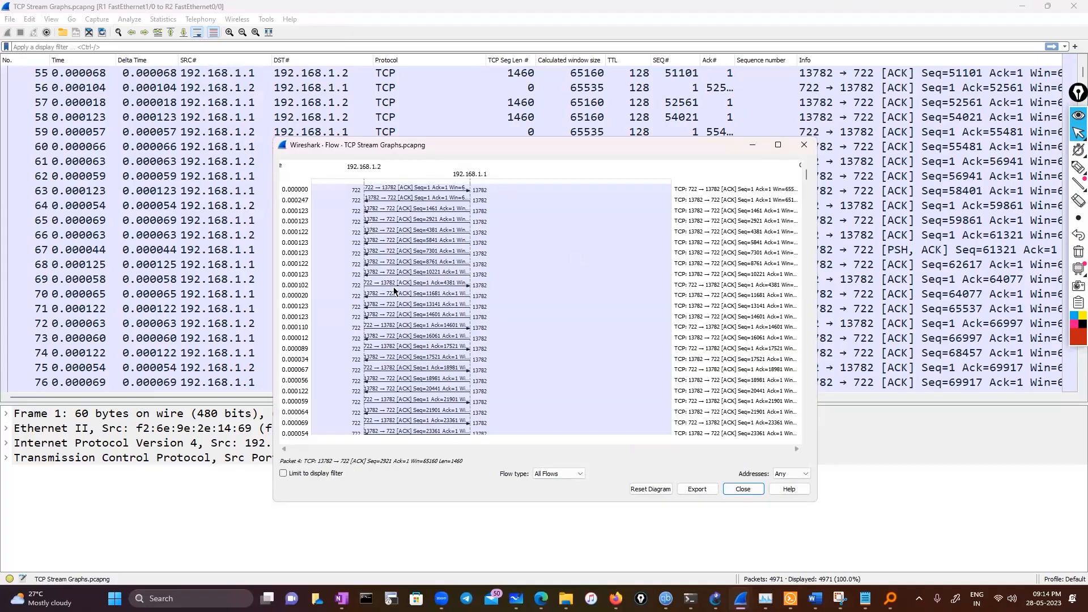
pyautogui.click(283, 476)
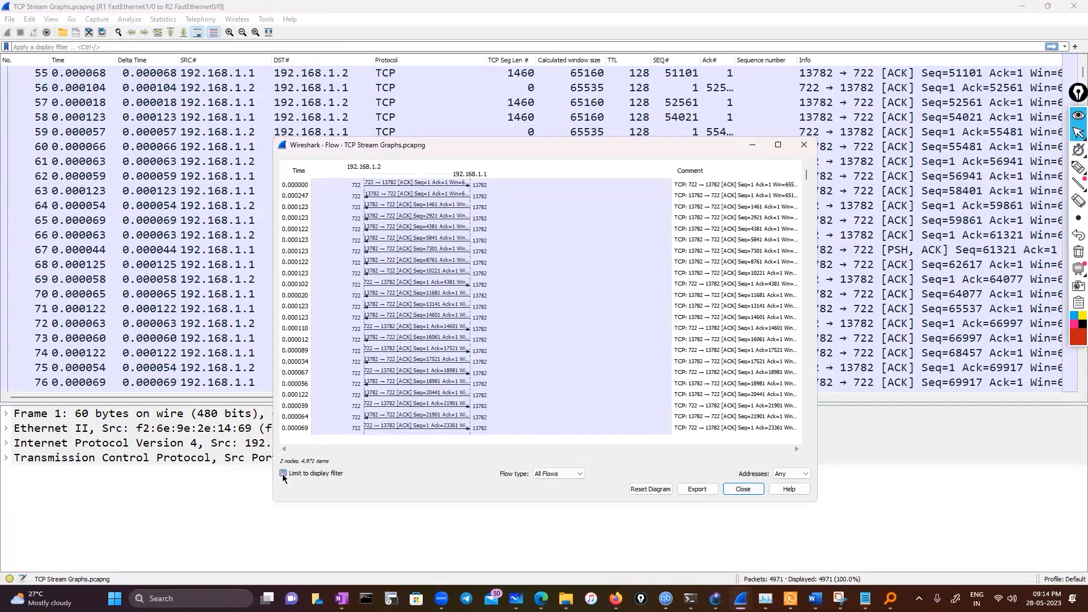
pyautogui.scroll(-5, 341, 357)
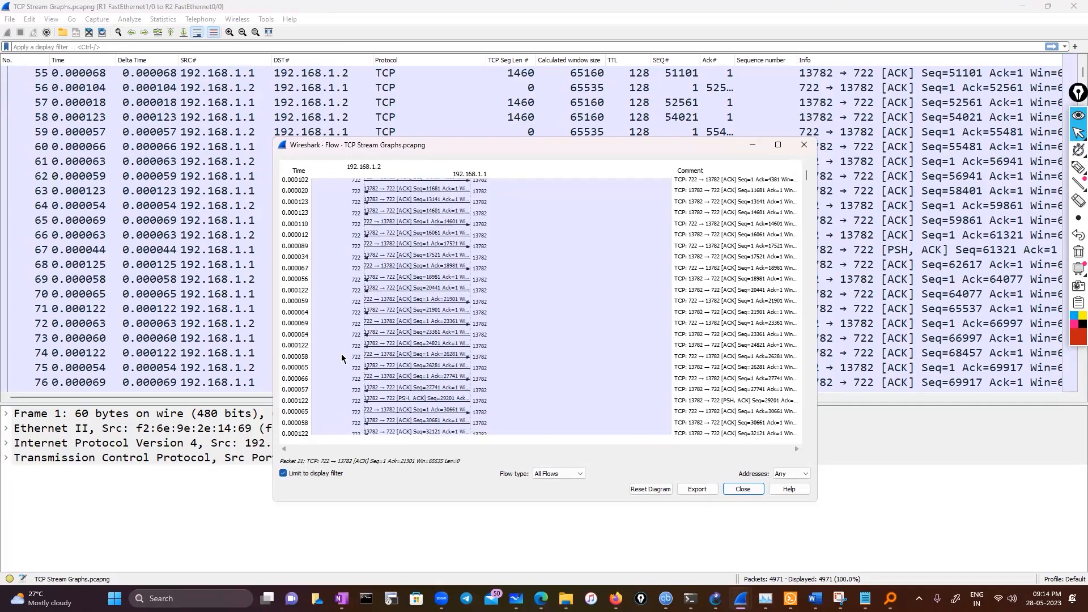
pyautogui.scroll(3, 341, 353)
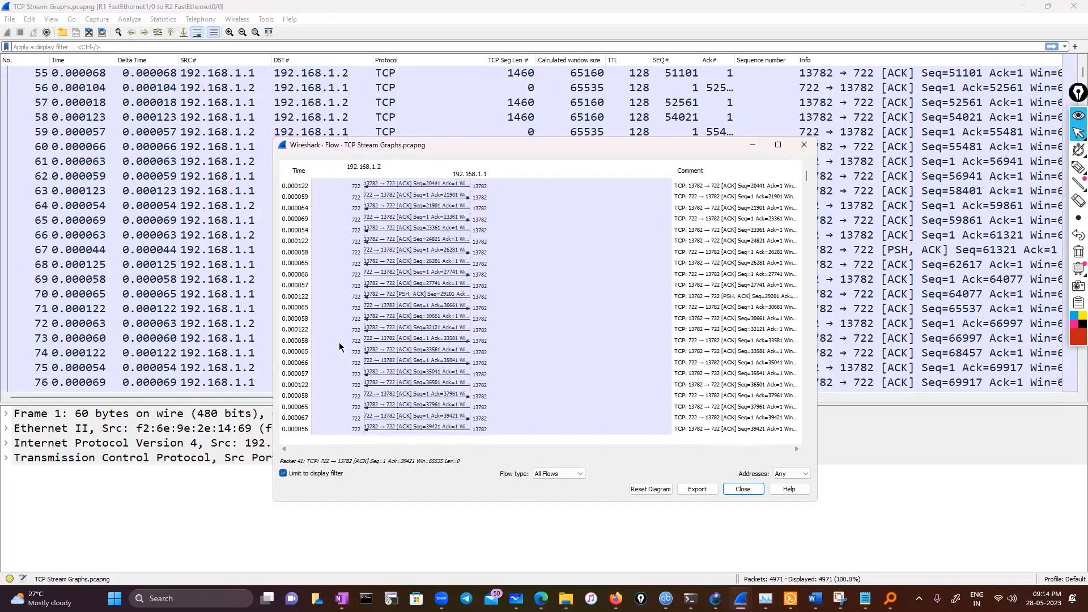
pyautogui.scroll(3, 340, 346)
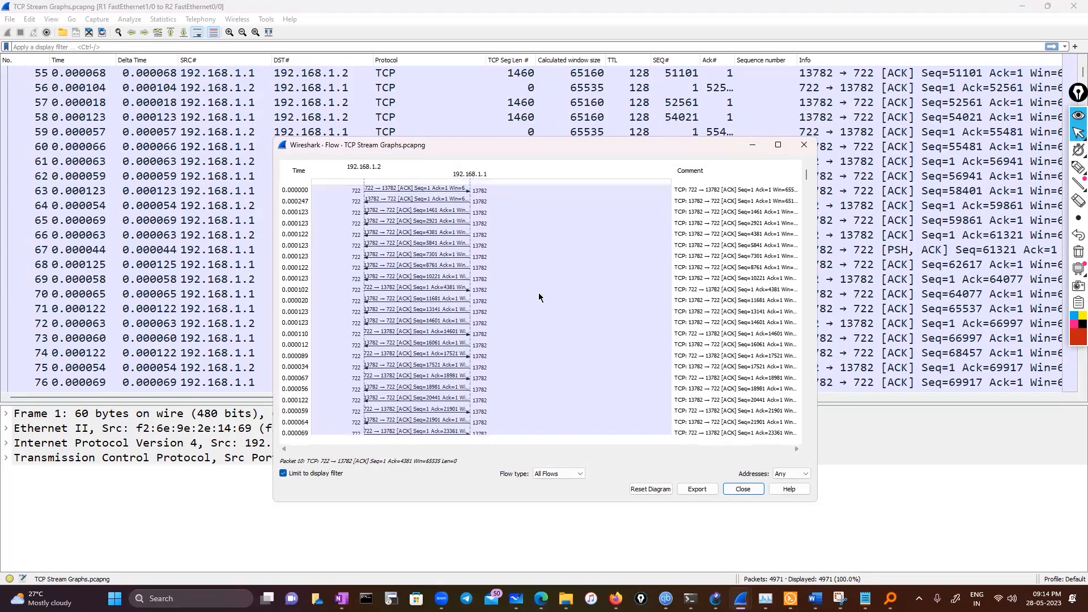
pyautogui.click(795, 145)
# Open the Protocol Hierarchy statistics, examine the Internet Protocol Version 4 and Transmission Control Protocol rows, and close the window
pyautogui.click(169, 21)
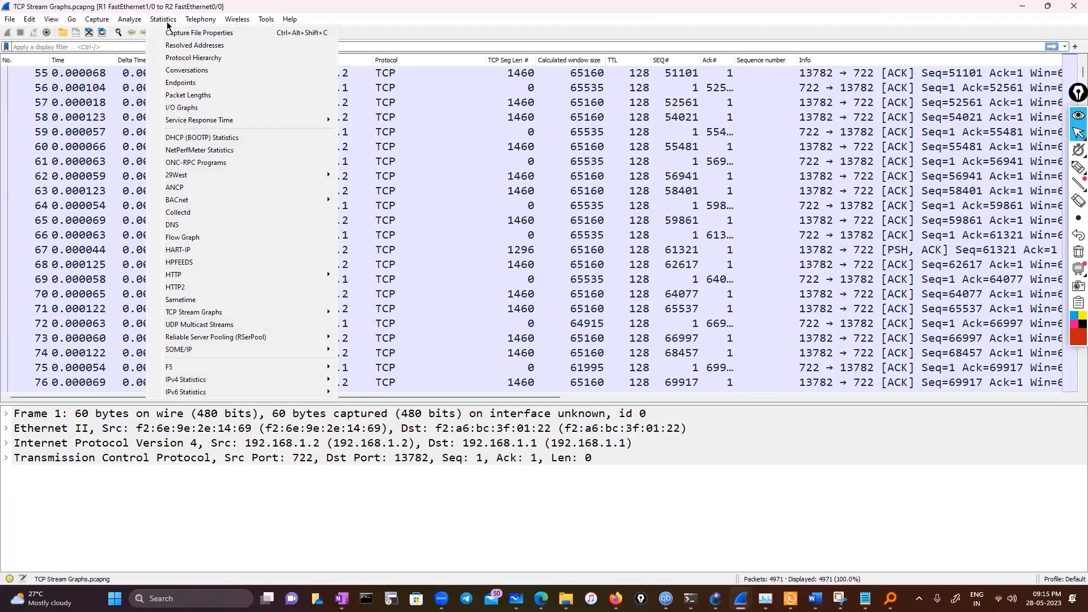
pyautogui.moveTo(251, 371)
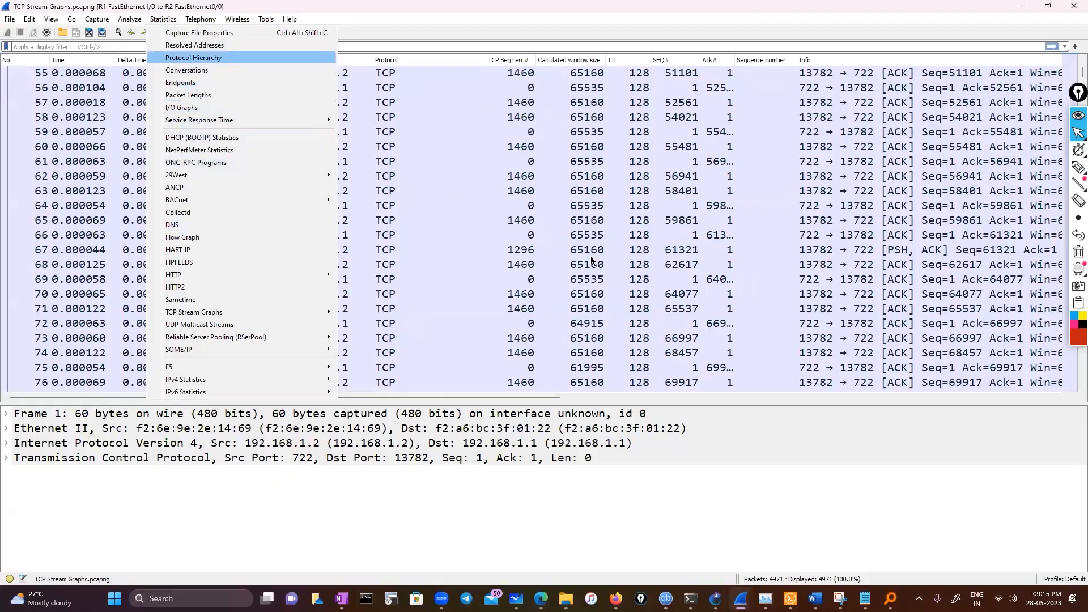
pyautogui.click(232, 58)
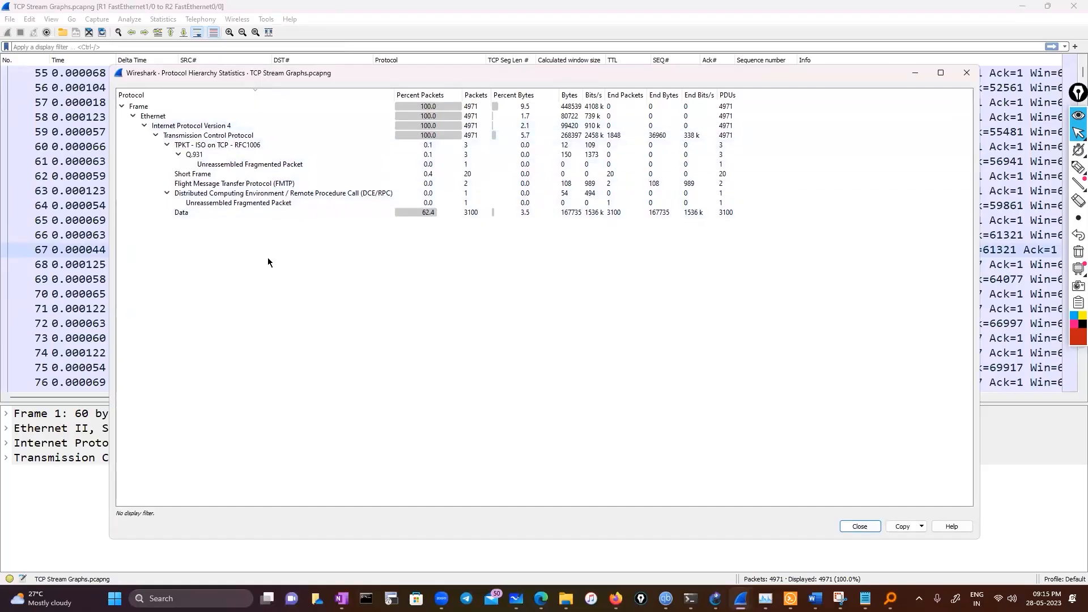
pyautogui.click(220, 137)
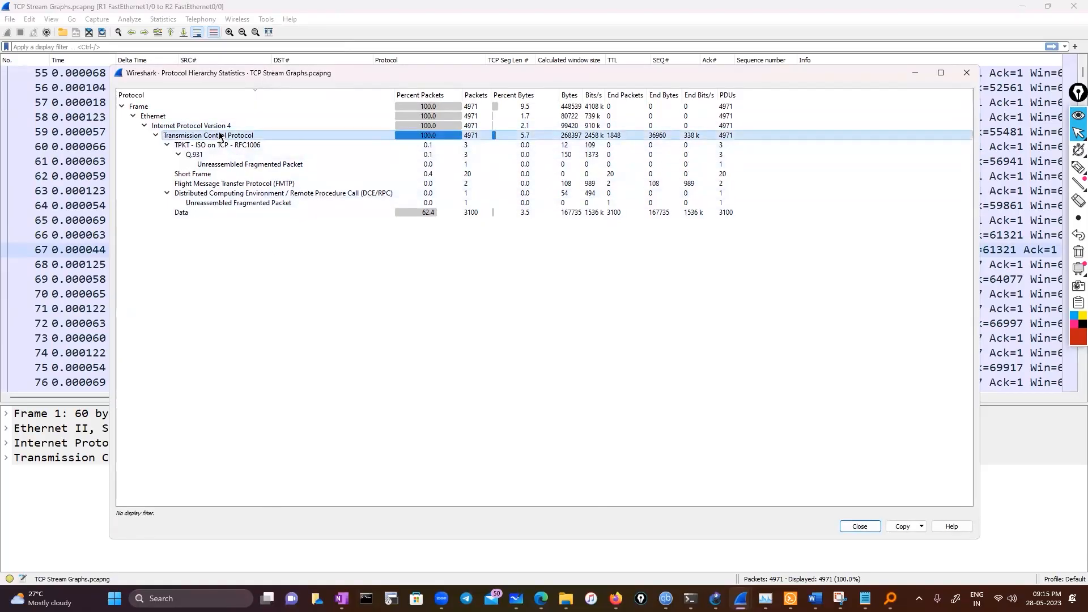
pyautogui.click(220, 126)
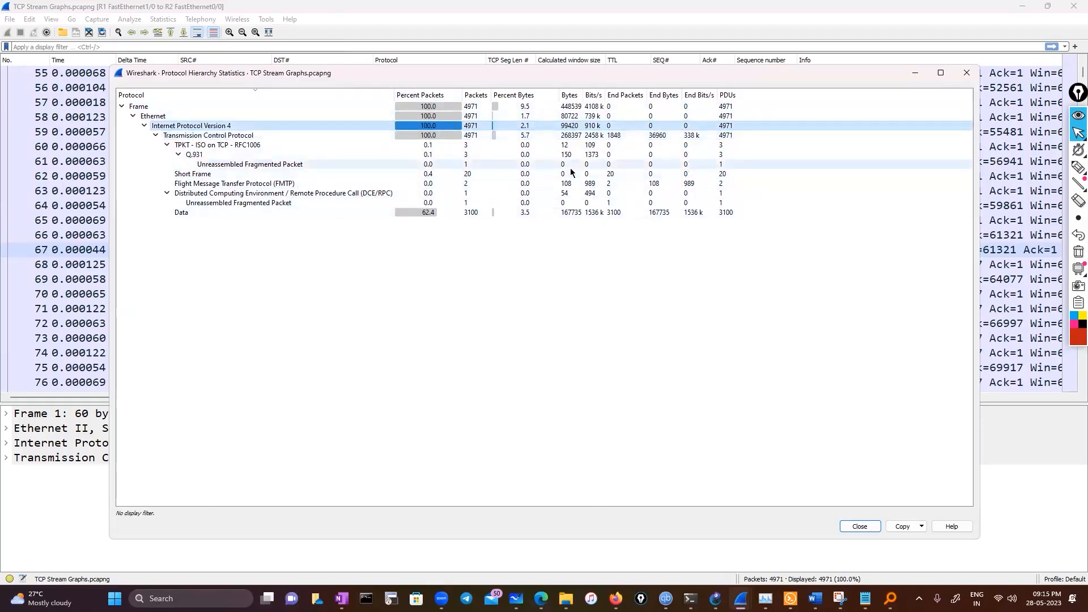
pyautogui.click(434, 136)
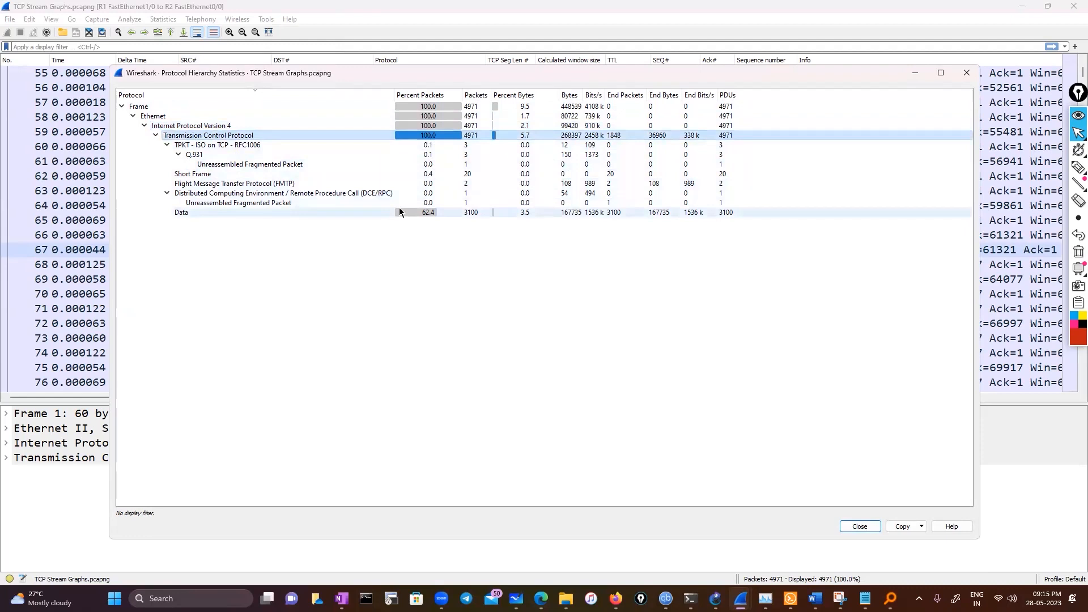
pyautogui.click(966, 73)
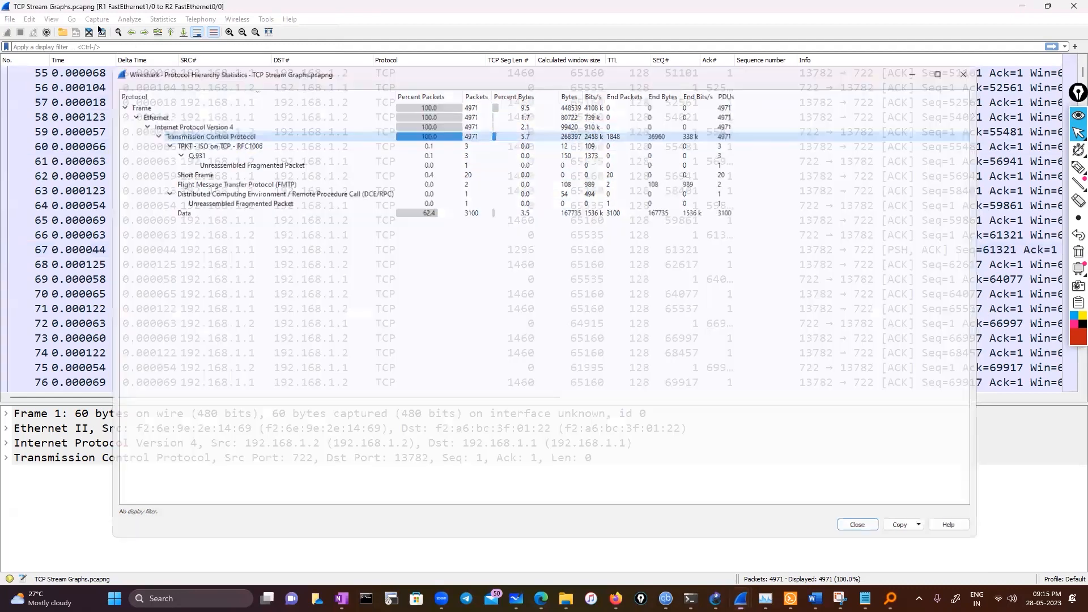
# View the Time Sequence (tcptrace) graph for the capture's TCP stream, and close it
pyautogui.click(163, 19)
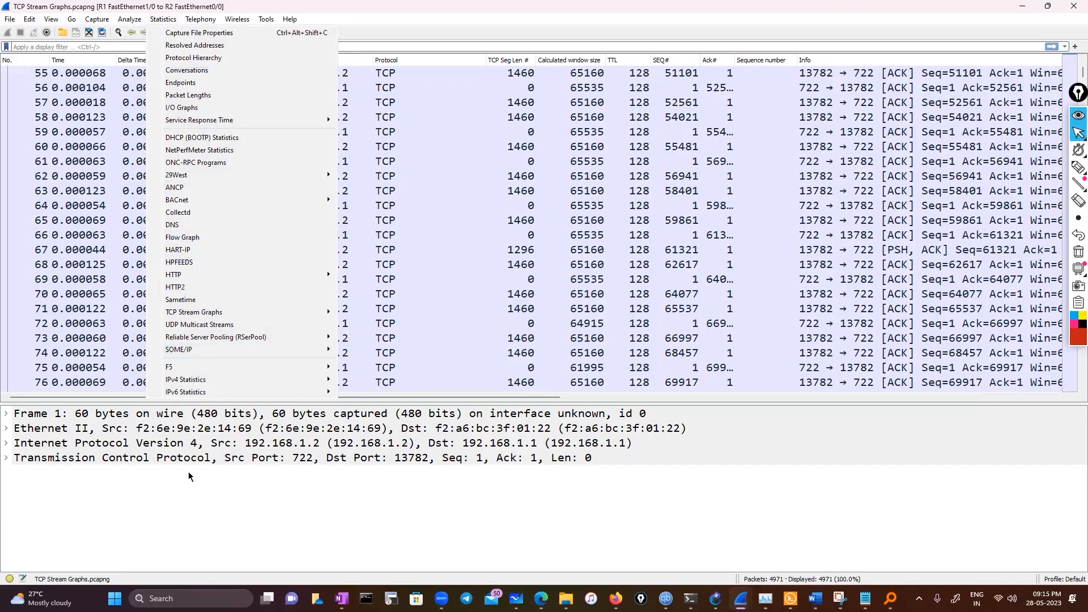
pyautogui.moveTo(213, 312)
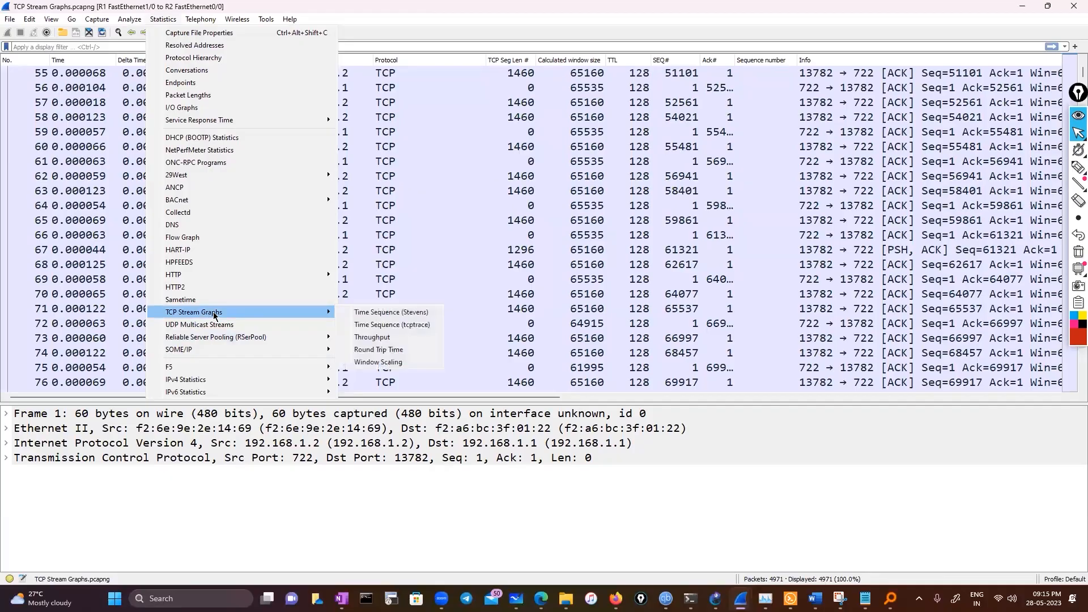
pyautogui.click(411, 330)
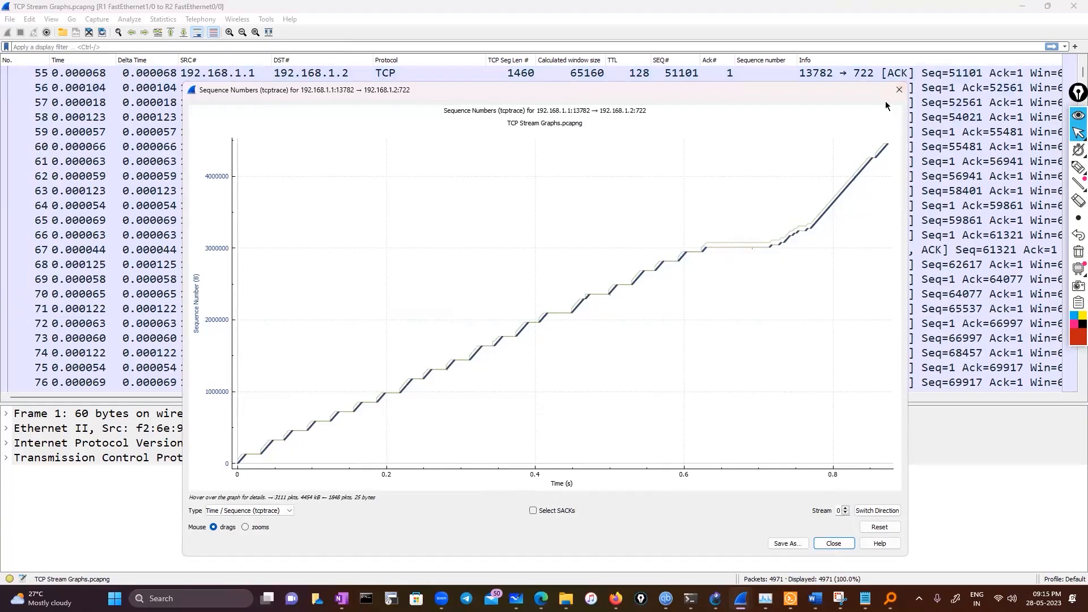
pyautogui.click(898, 90)
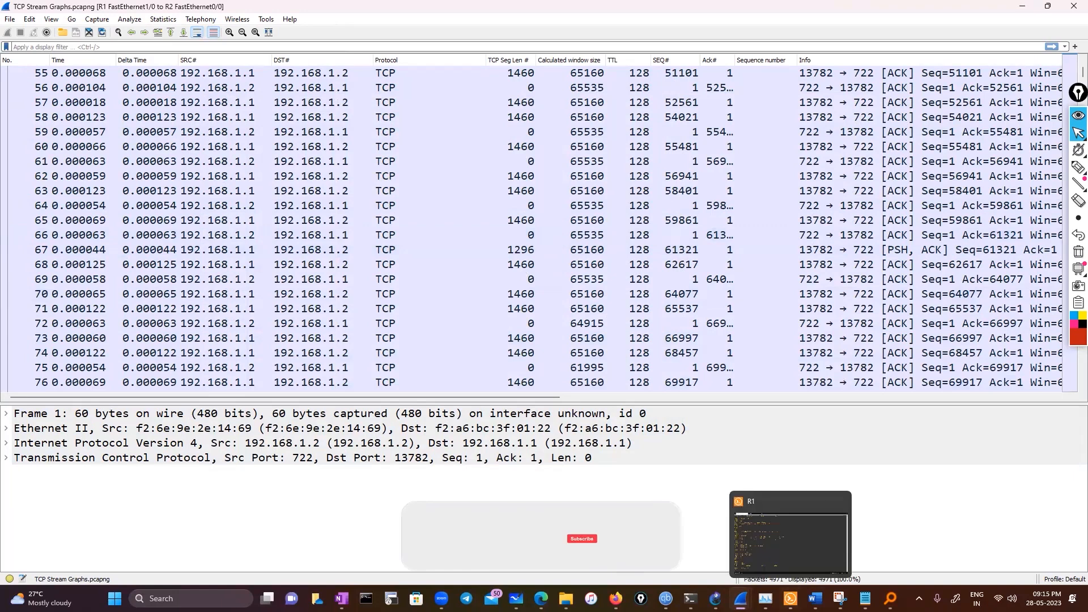
# Check the Wireshark class notes in Notepad, and return to the capture to review packets further down the list
pyautogui.moveTo(865, 598)
pyautogui.click(865, 538)
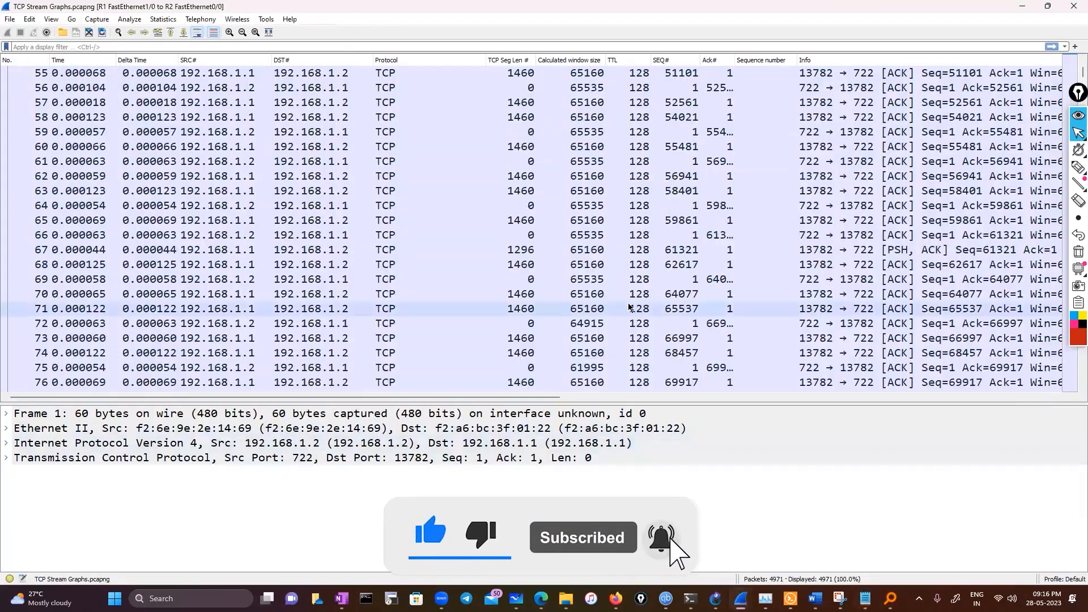
pyautogui.scroll(-20, 629, 308)
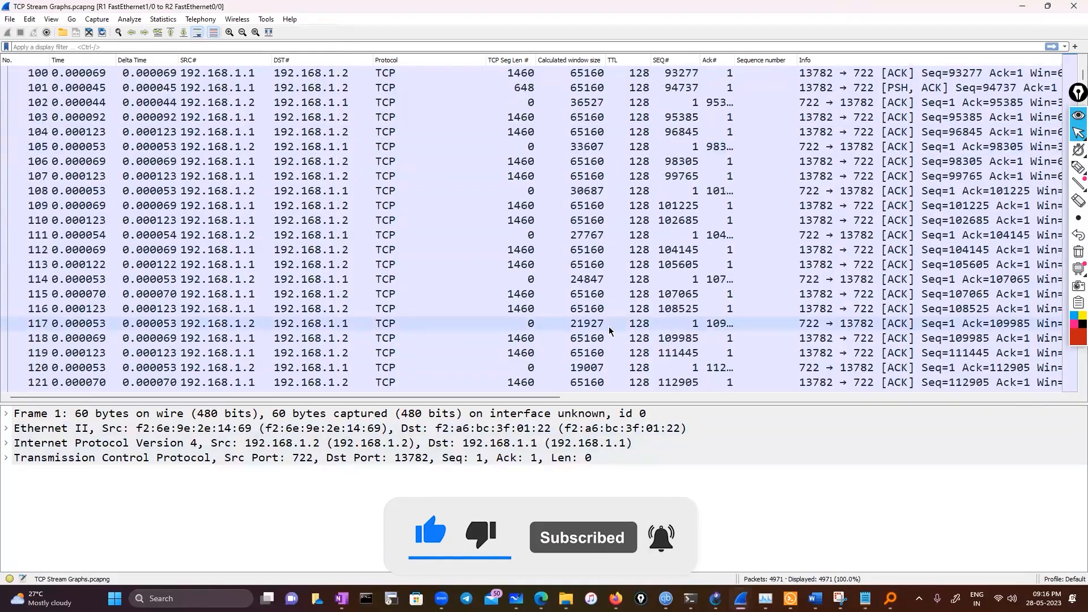